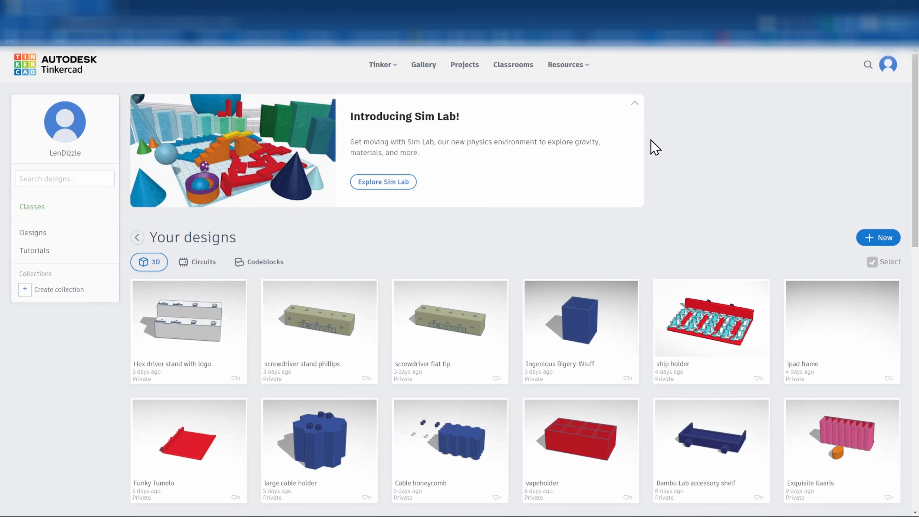
# Create a new blank 3D design from the New menu
pyautogui.click(880, 239)
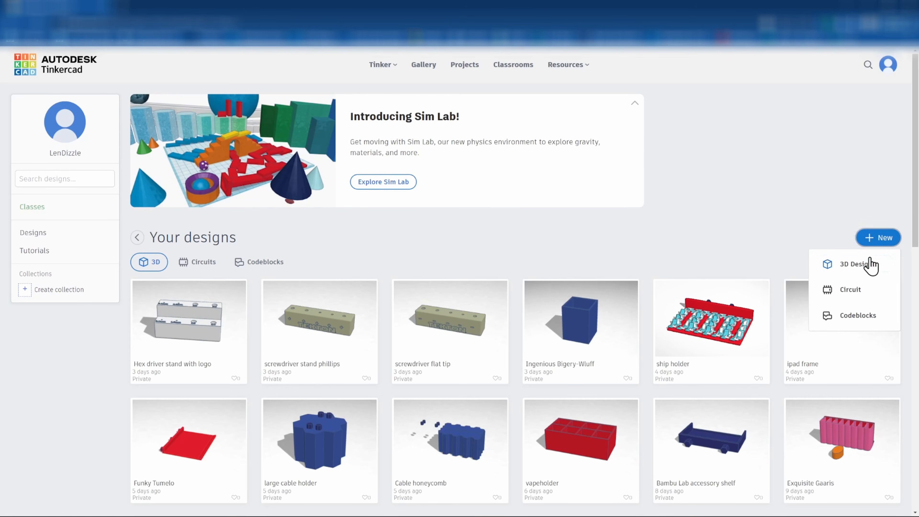
pyautogui.click(868, 265)
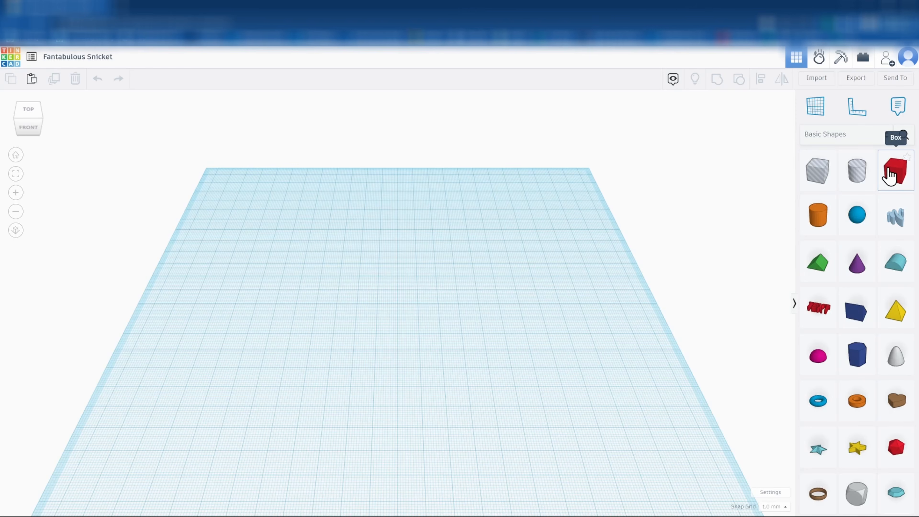
# Add a box, widen it to 140 mm, and shift the bar right on the workplane
pyautogui.moveTo(896, 175); pyautogui.dragTo(337, 321)
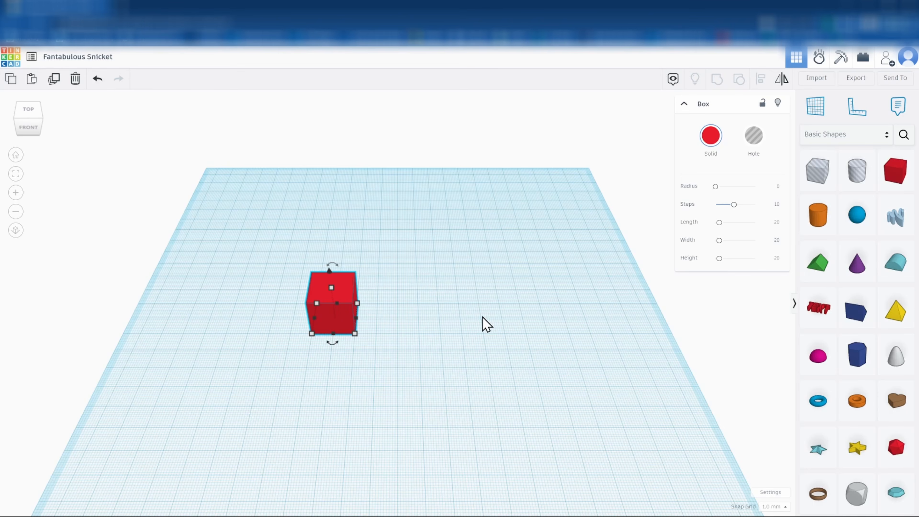
pyautogui.click(776, 241)
pyautogui.write('140')
pyautogui.press('Return')
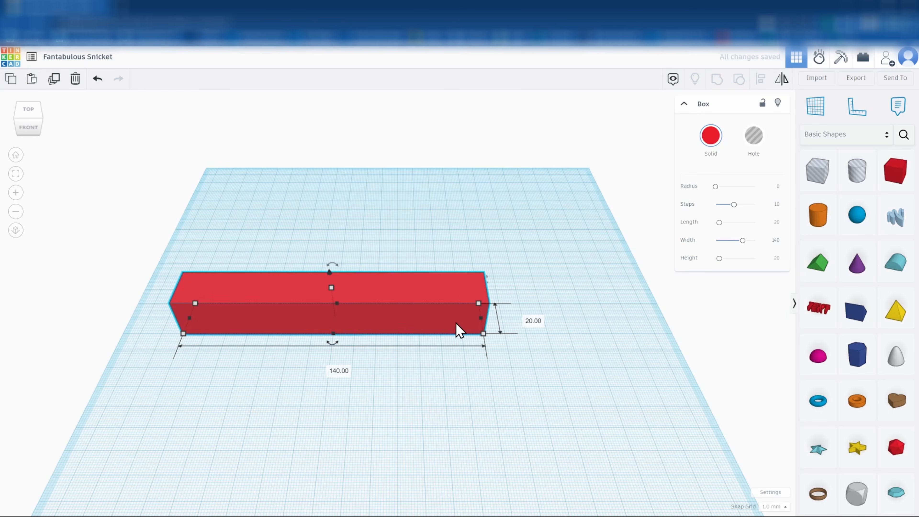
pyautogui.moveTo(377, 325); pyautogui.dragTo(425, 322)
pyautogui.click(424, 406)
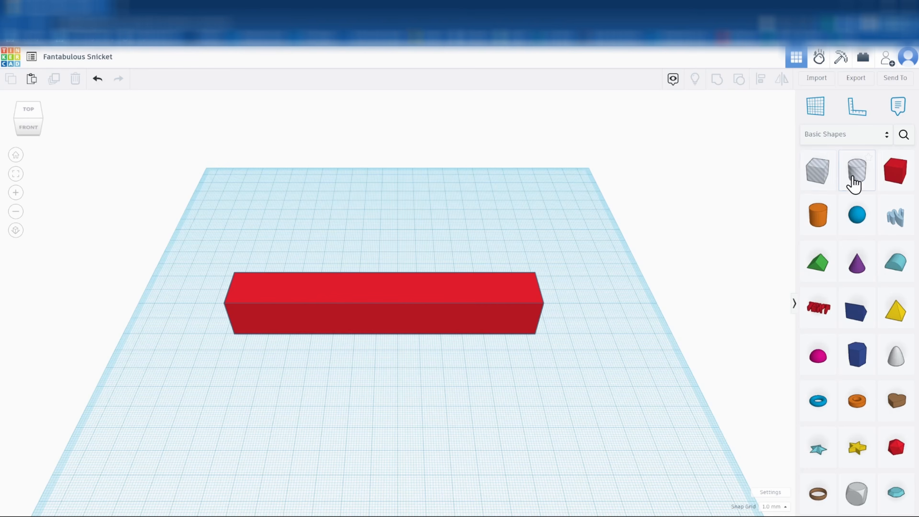
# Place a cylinder hole in front of the red bar's left end
pyautogui.moveTo(860, 178); pyautogui.dragTo(297, 266)
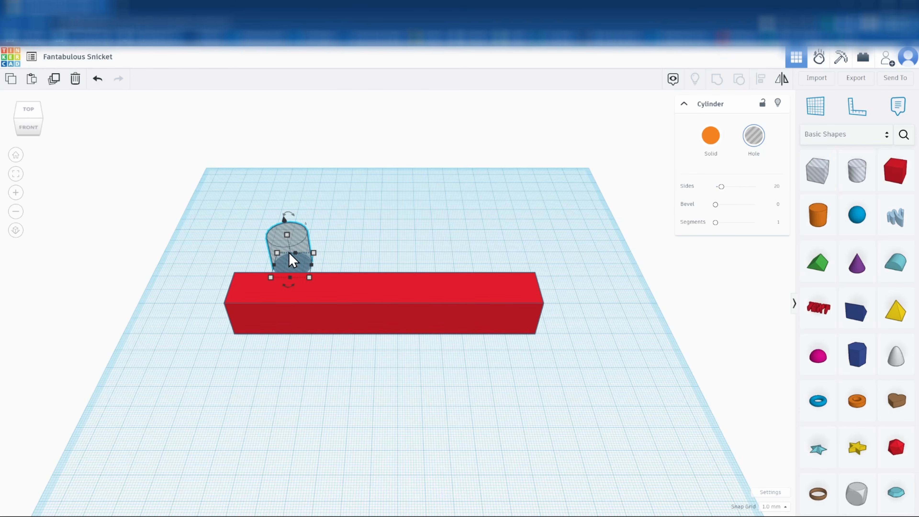
pyautogui.moveTo(287, 258); pyautogui.dragTo(252, 226)
pyautogui.moveTo(273, 356); pyautogui.dragTo(239, 360, button='right')
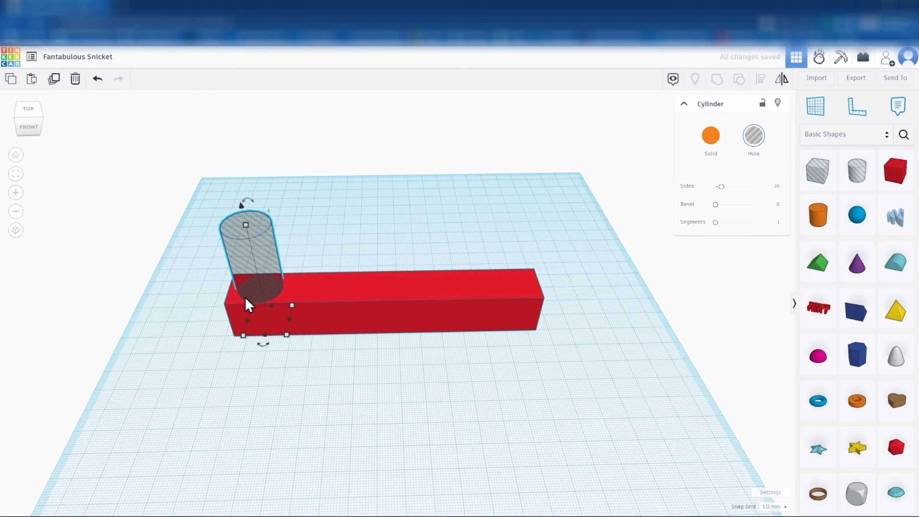
pyautogui.moveTo(257, 288); pyautogui.dragTo(258, 375)
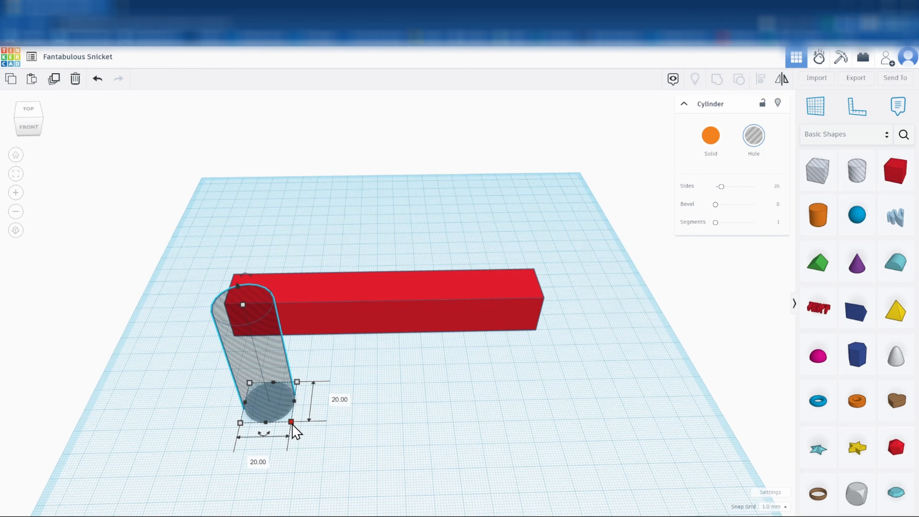
# Size the hole to 8 mm wide and 43 mm tall, and lower its elevation 2 mm
pyautogui.click(258, 465)
pyautogui.write('8')
pyautogui.press('Return')
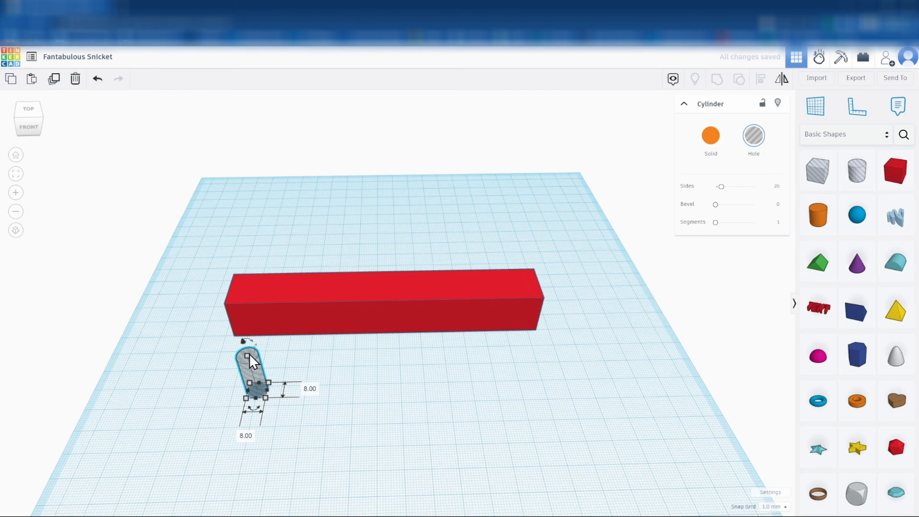
pyautogui.click(295, 435)
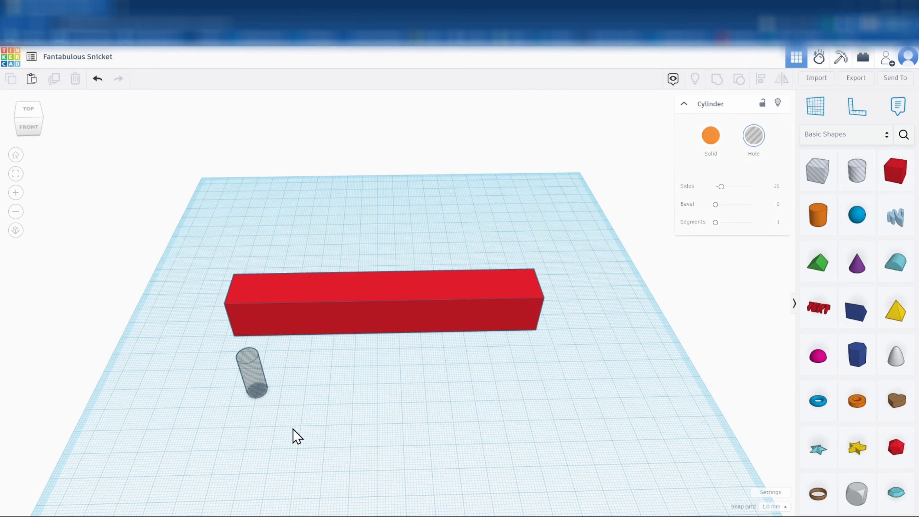
pyautogui.click(252, 367)
pyautogui.moveTo(250, 366); pyautogui.dragTo(241, 318)
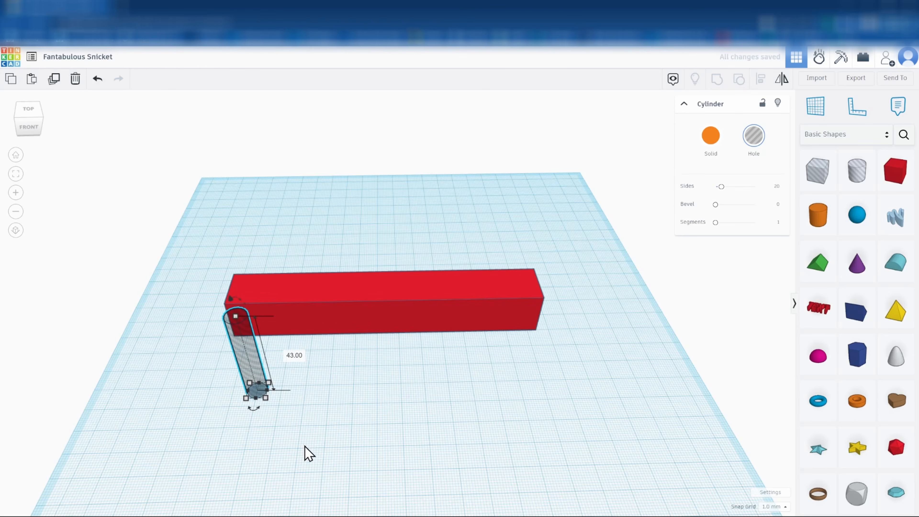
pyautogui.moveTo(285, 437); pyautogui.dragTo(291, 417, button='right')
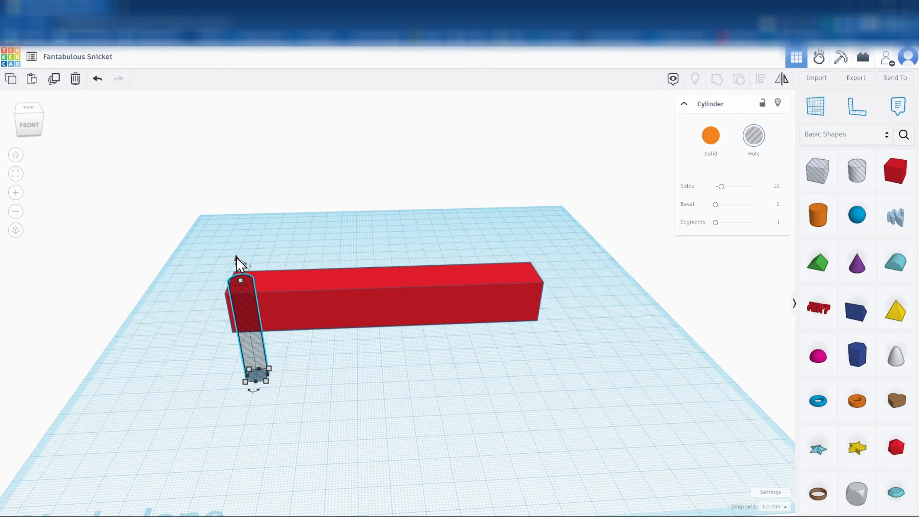
pyautogui.moveTo(237, 259); pyautogui.dragTo(237, 265)
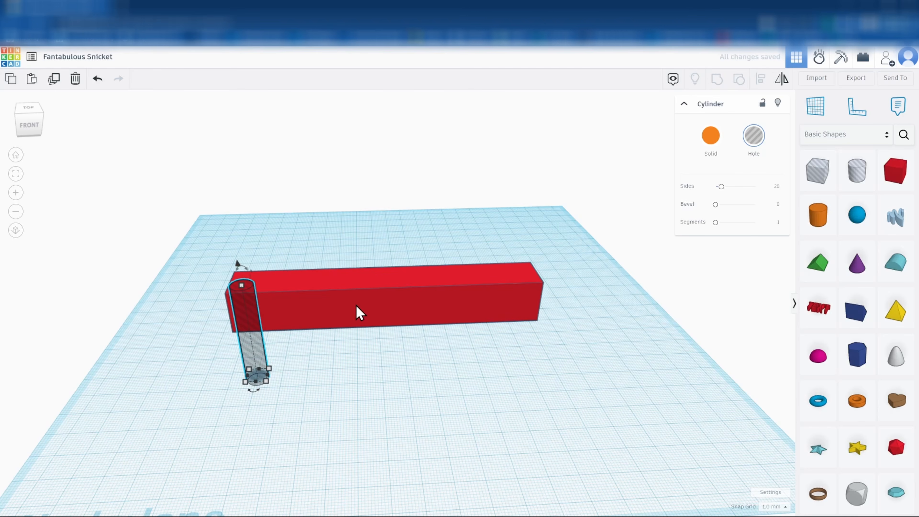
# Drag the cylinder hole onto the red bar's left end
pyautogui.click(358, 312)
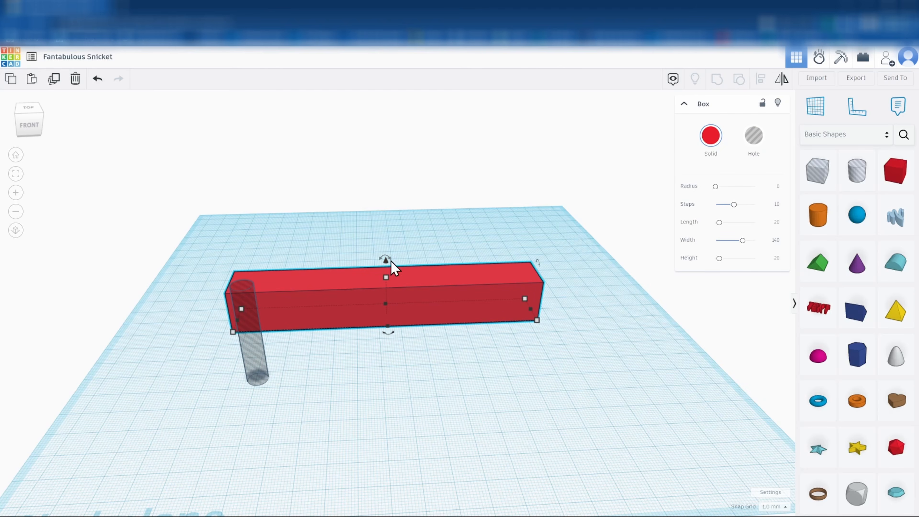
pyautogui.click(243, 438)
pyautogui.moveTo(287, 394); pyautogui.dragTo(290, 426, button='right')
pyautogui.moveTo(275, 423); pyautogui.dragTo(252, 332)
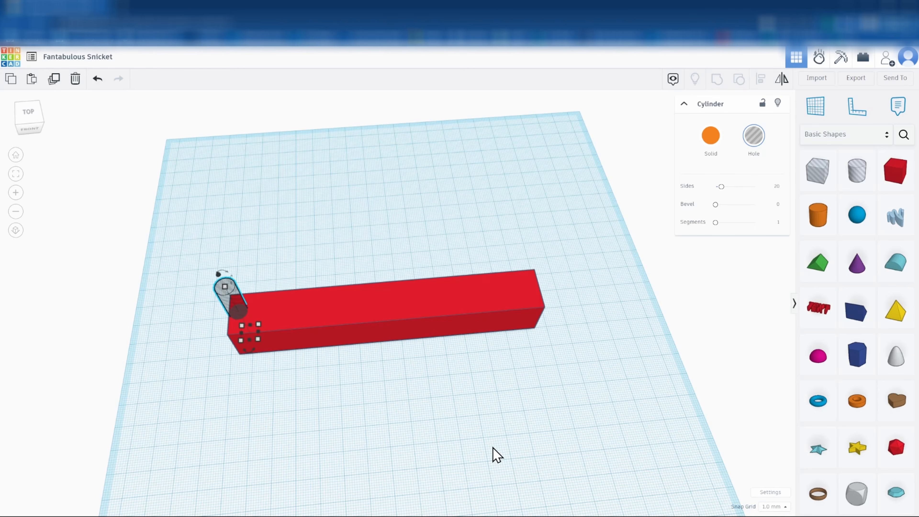
# Fine-tune the hole's position with arrow-key nudges, then select both hole and bar
pyautogui.press('Right')
pyautogui.press('Right')
pyautogui.press('Right')
pyautogui.press('Right')
pyautogui.press('Right')
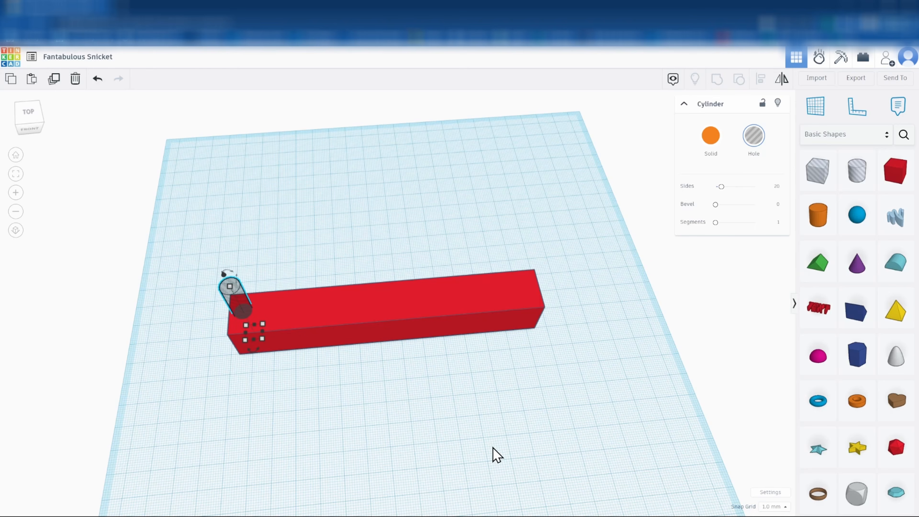
pyautogui.press('Right')
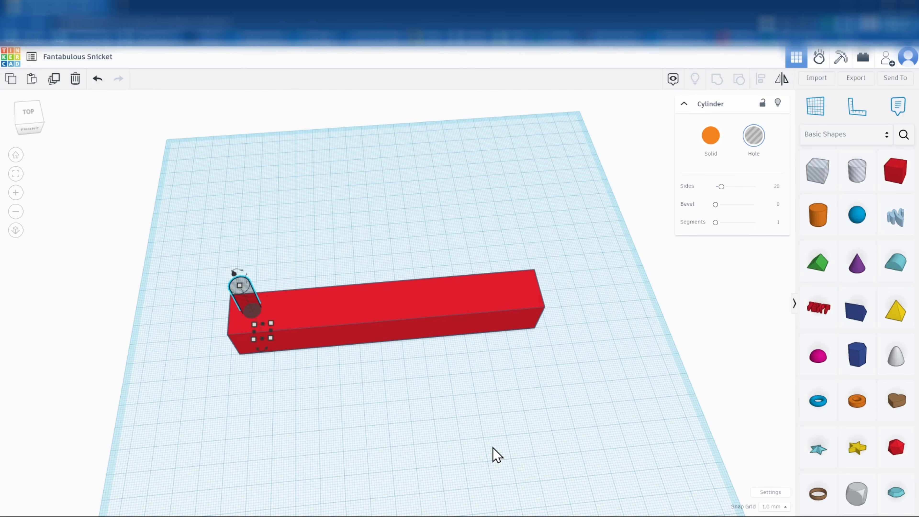
pyautogui.press('Left')
pyautogui.press('Left')
pyautogui.press('Left')
pyautogui.press('Left')
pyautogui.press('Left')
pyautogui.press('Left')
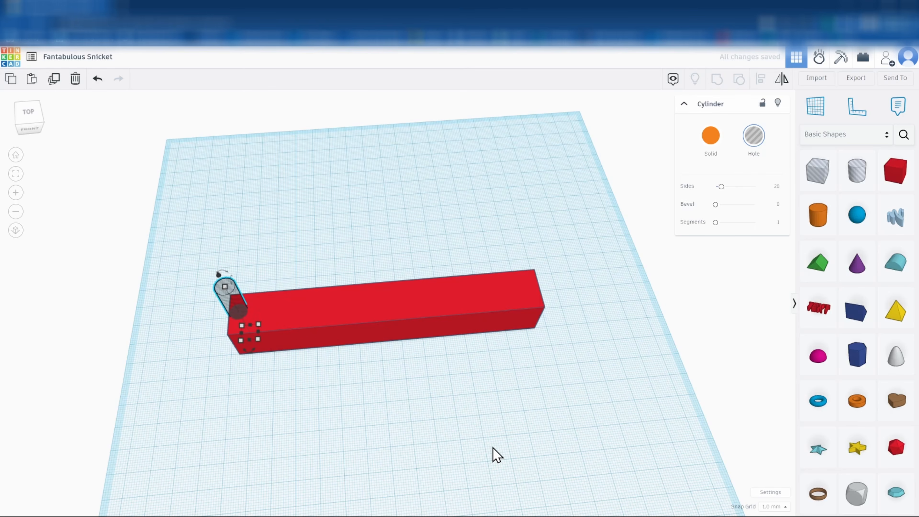
pyautogui.press('Left')
pyautogui.press('Left')
pyautogui.press('Left')
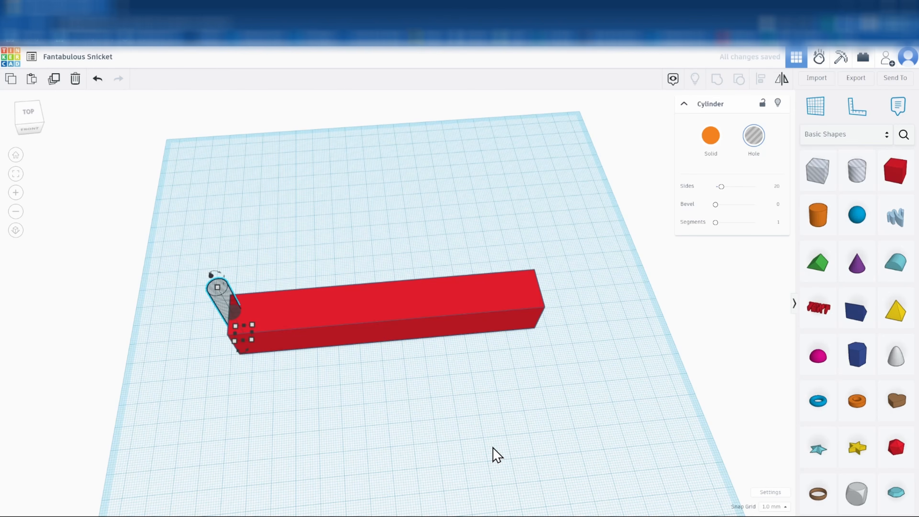
pyautogui.press('Left')
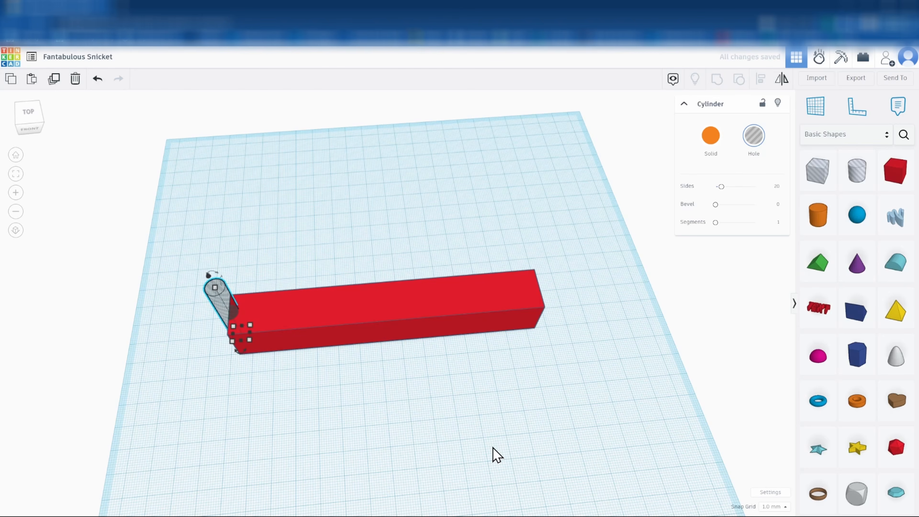
pyautogui.press('Right')
pyautogui.press('Right')
pyautogui.press('Right')
pyautogui.press('Right')
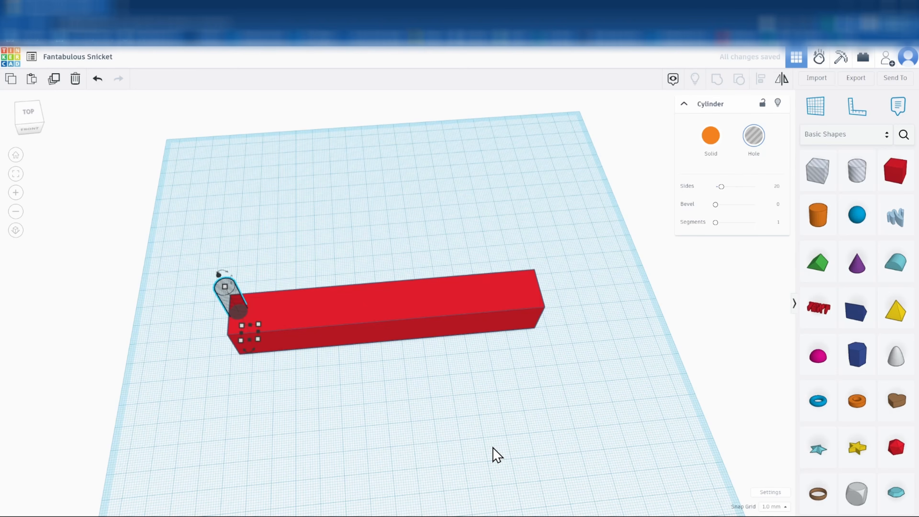
pyautogui.press('Right')
pyautogui.press('Right')
pyautogui.press('Right')
pyautogui.press('Right')
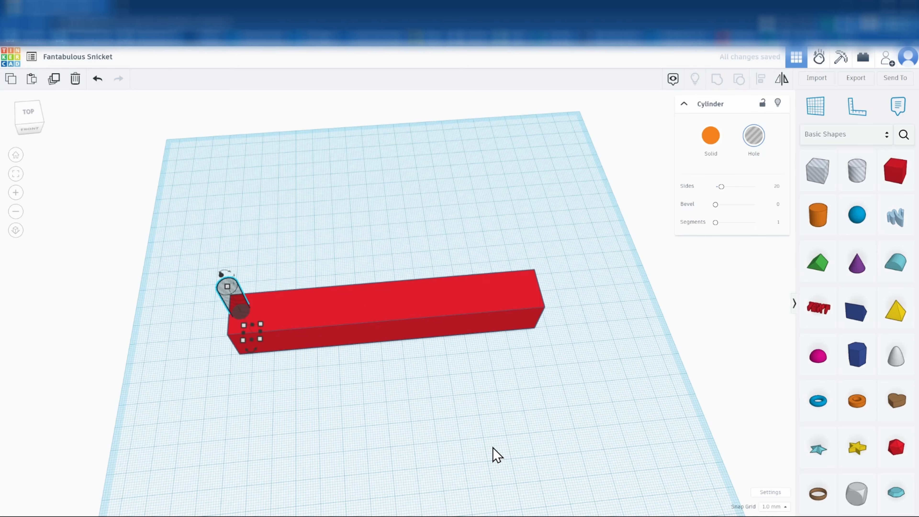
pyautogui.press('Right')
pyautogui.press('Right')
pyautogui.press('Right')
pyautogui.press('Right')
pyautogui.press('Right')
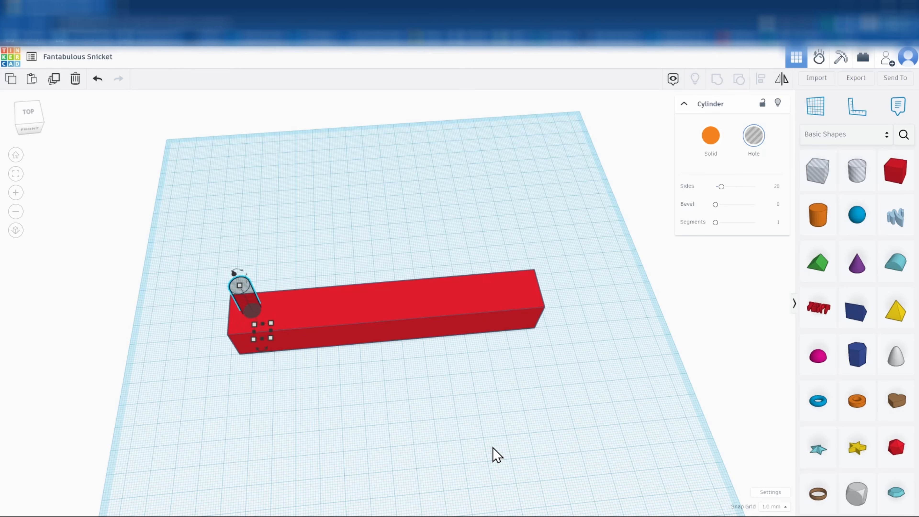
pyautogui.press('Right')
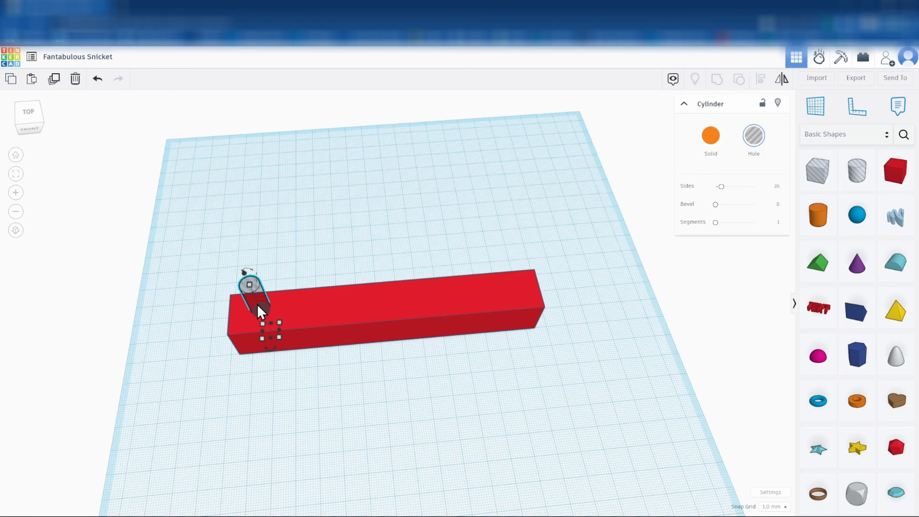
pyautogui.moveTo(184, 262); pyautogui.dragTo(314, 378)
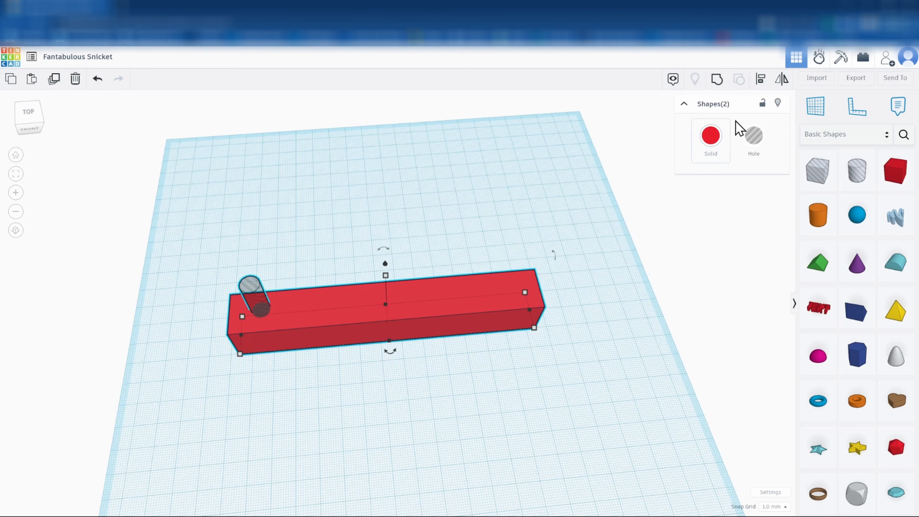
# Align the hole to the middle of the bar's depth with the Align tool
pyautogui.click(761, 85)
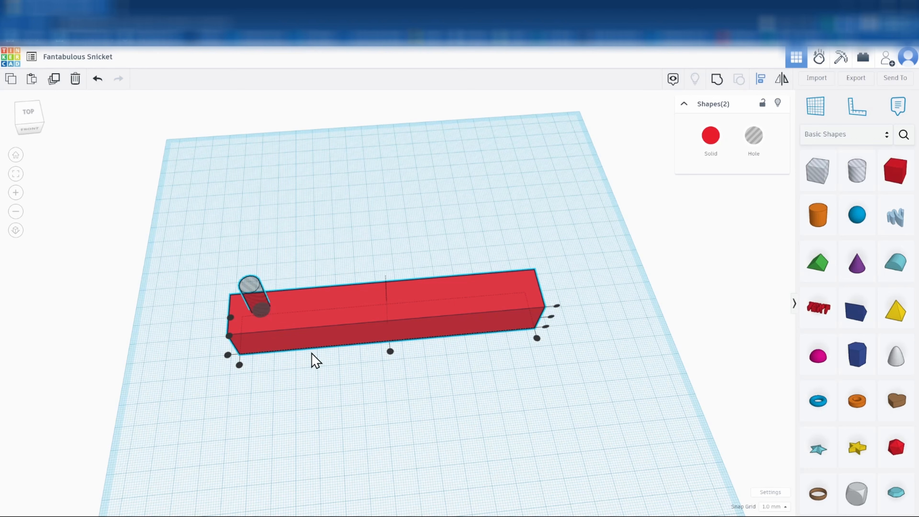
pyautogui.moveTo(252, 406); pyautogui.dragTo(363, 396, button='right')
pyautogui.press('l')
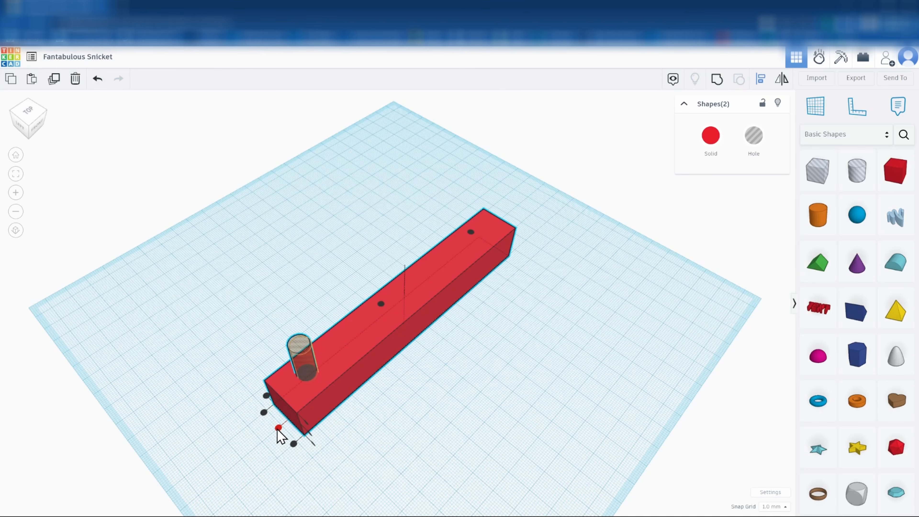
pyautogui.click(277, 430)
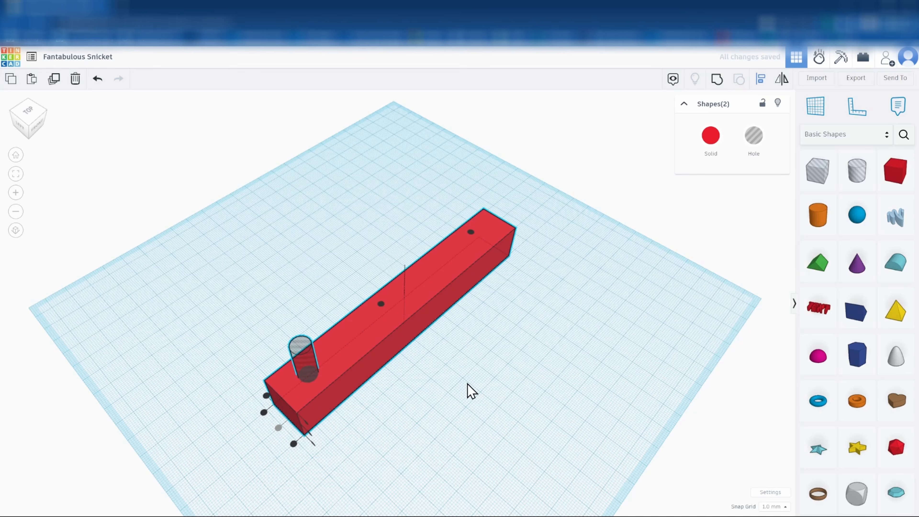
pyautogui.click(576, 352)
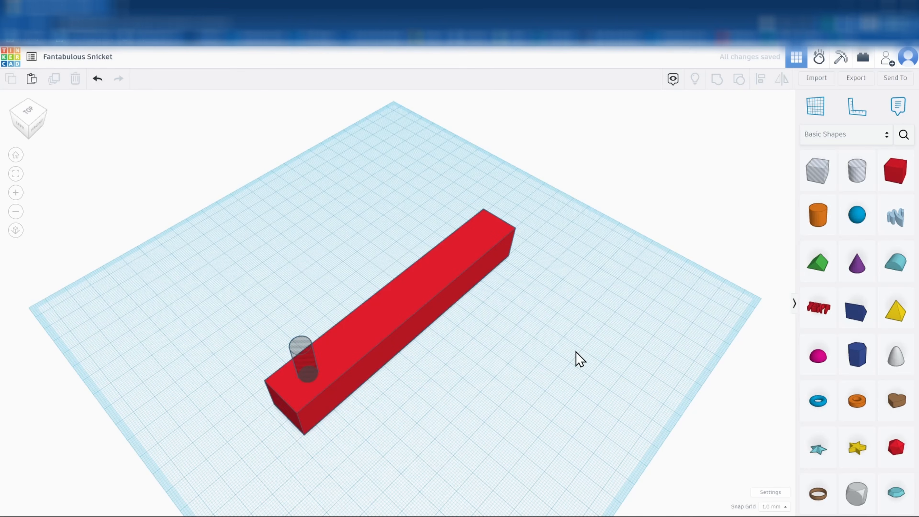
pyautogui.moveTo(460, 419); pyautogui.dragTo(382, 409, button='right')
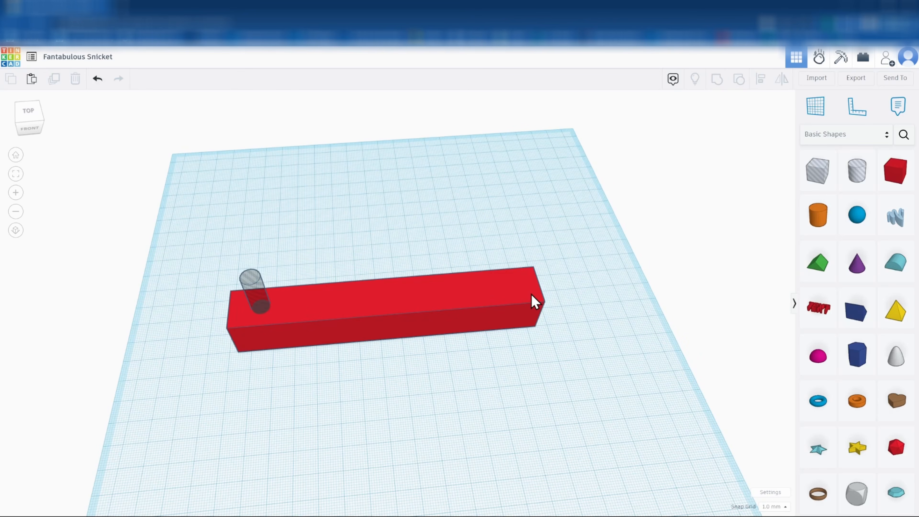
pyautogui.click(256, 299)
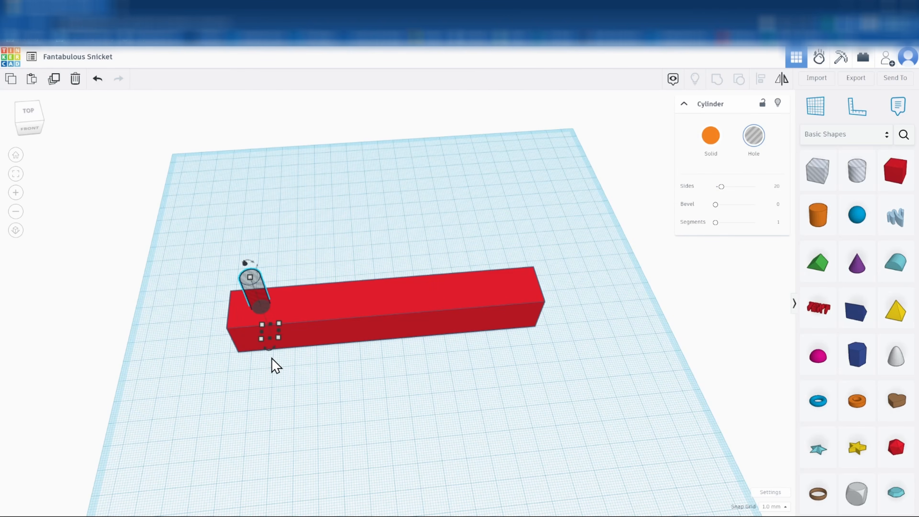
pyautogui.click(55, 85)
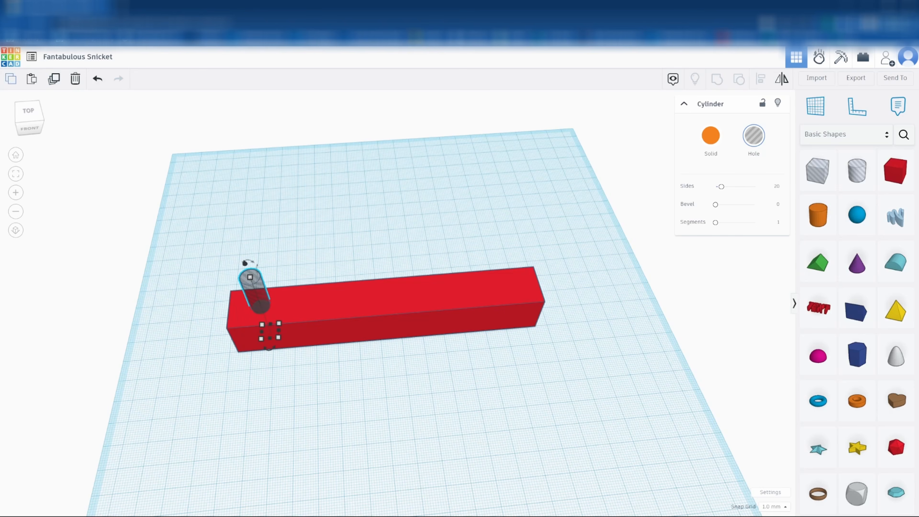
pyautogui.click(772, 507)
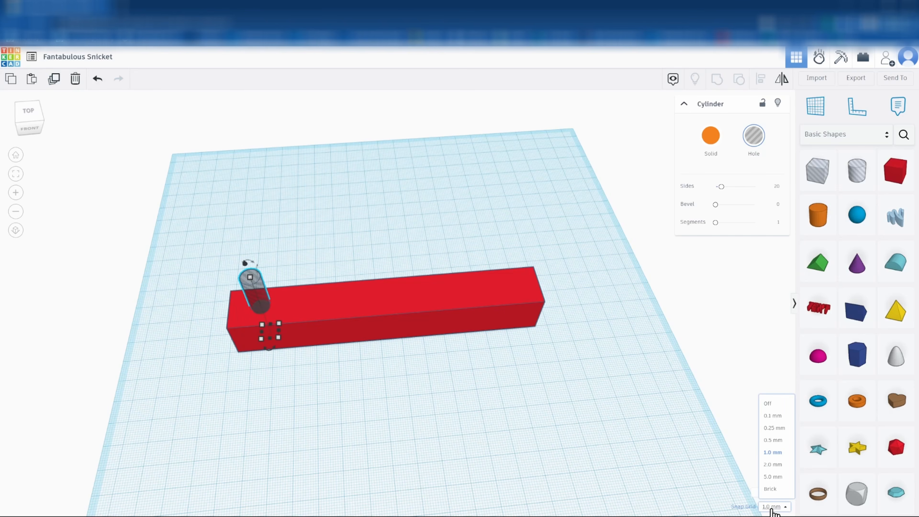
pyautogui.click(772, 509)
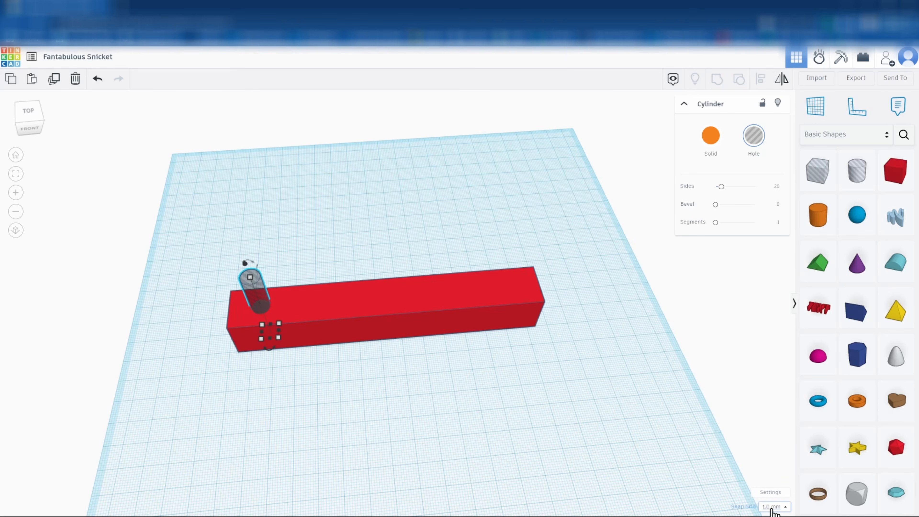
# Move the duplicated hole four arrow-key steps right along the bar
pyautogui.press('Right')
pyautogui.press('Right')
pyautogui.press('Right')
pyautogui.press('Right')
pyautogui.press('Right')
pyautogui.press('Right')
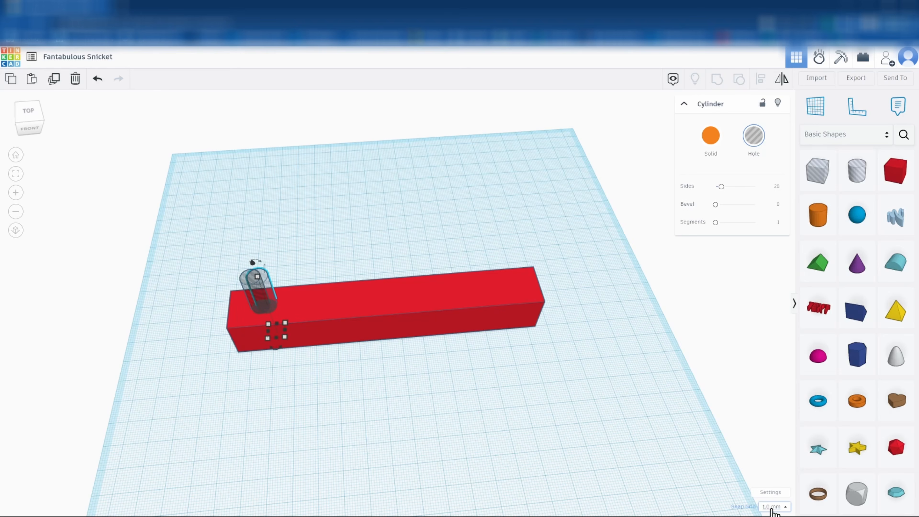
pyautogui.press('Right')
pyautogui.press('Right')
pyautogui.press('Right')
pyautogui.press('Right')
pyautogui.press('Right')
pyautogui.press('Right')
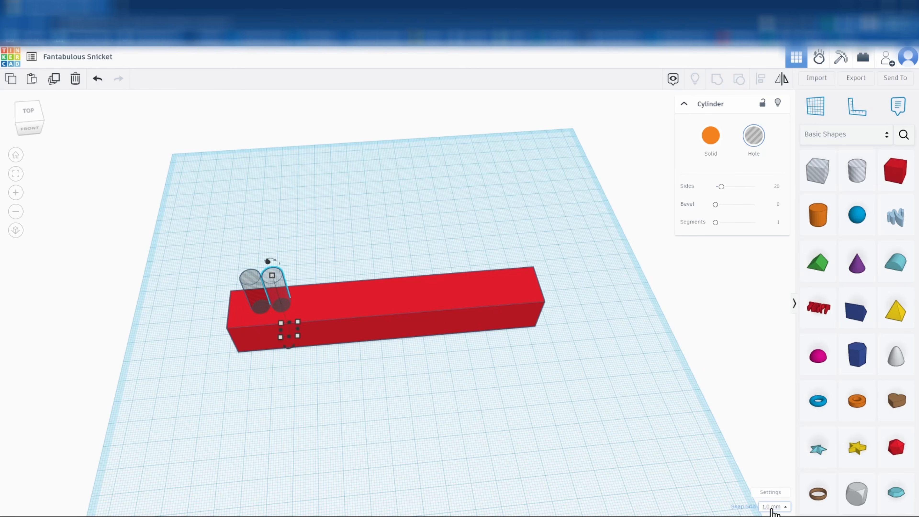
pyautogui.press('Right')
pyautogui.press('Right')
pyautogui.press('Right')
pyautogui.press('Right')
pyautogui.press('Right')
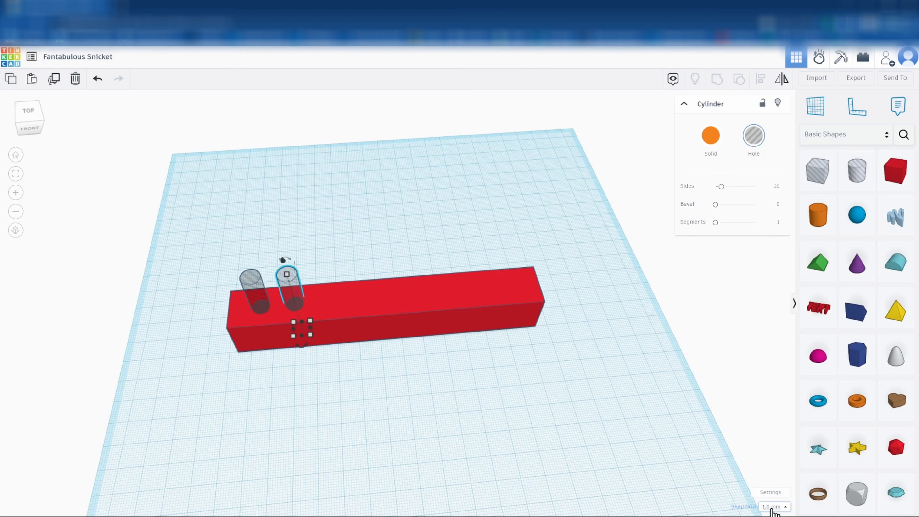
pyautogui.press('Right')
pyautogui.press('Right')
pyautogui.press('Right')
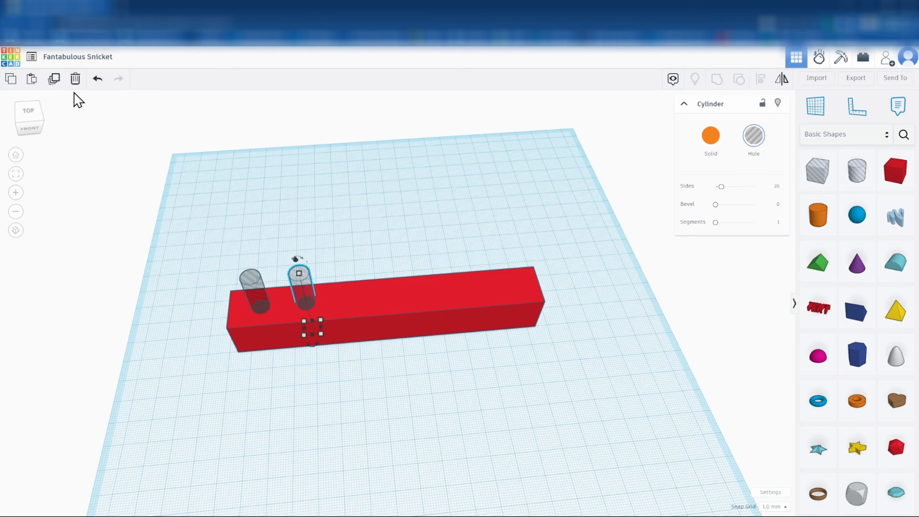
# Repeat Duplicate five times to make seven evenly spaced holes
pyautogui.click(53, 82)
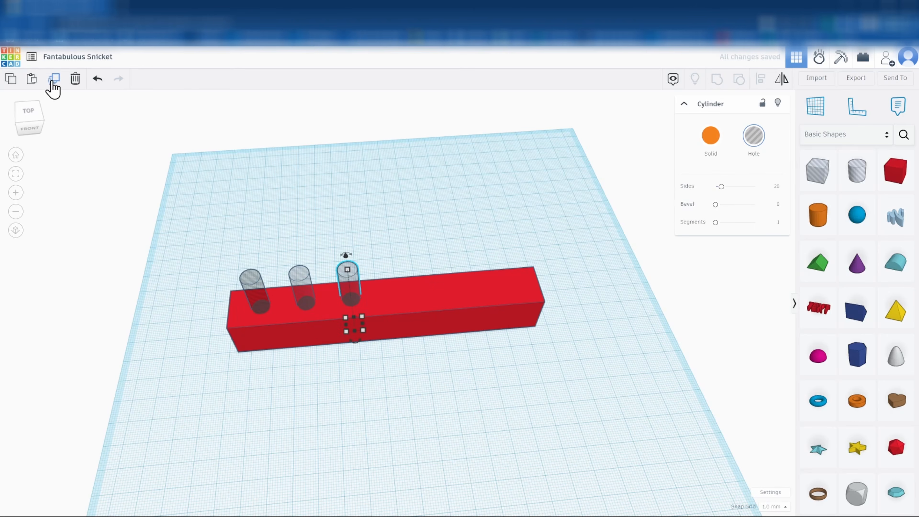
pyautogui.click(54, 84)
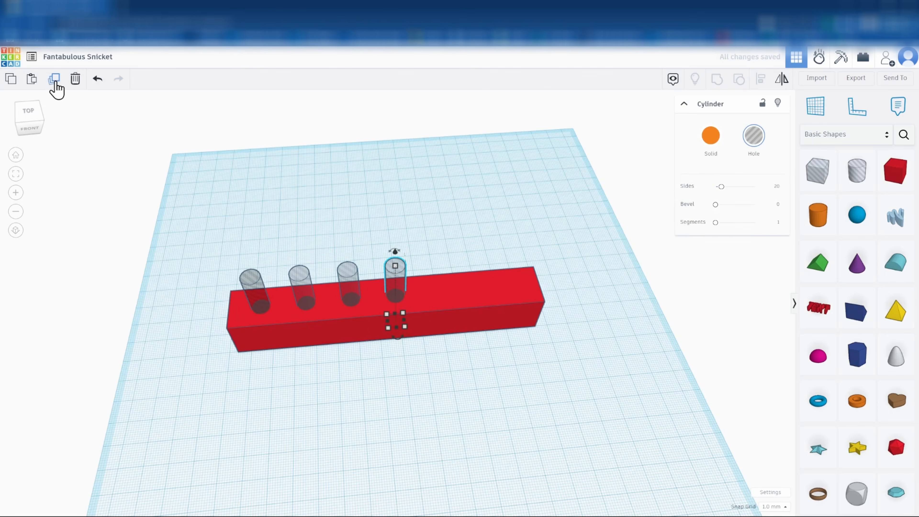
pyautogui.click(54, 83)
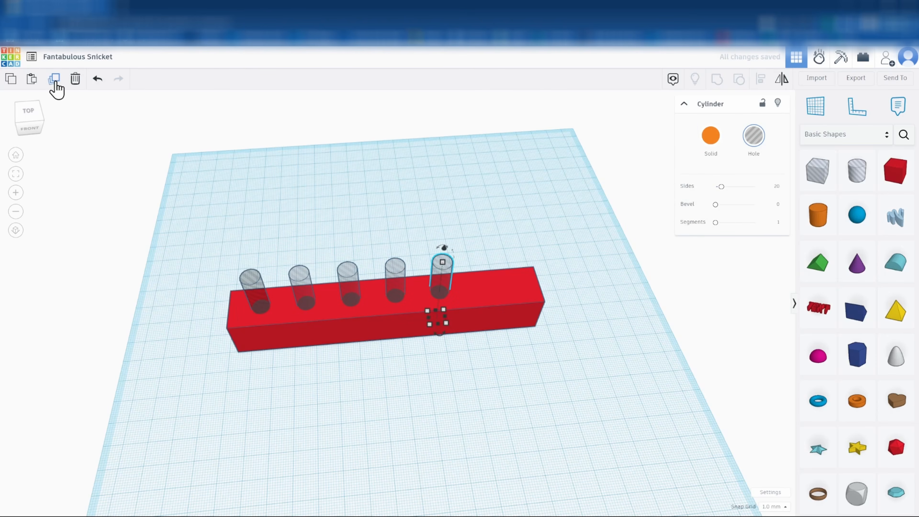
pyautogui.click(54, 83)
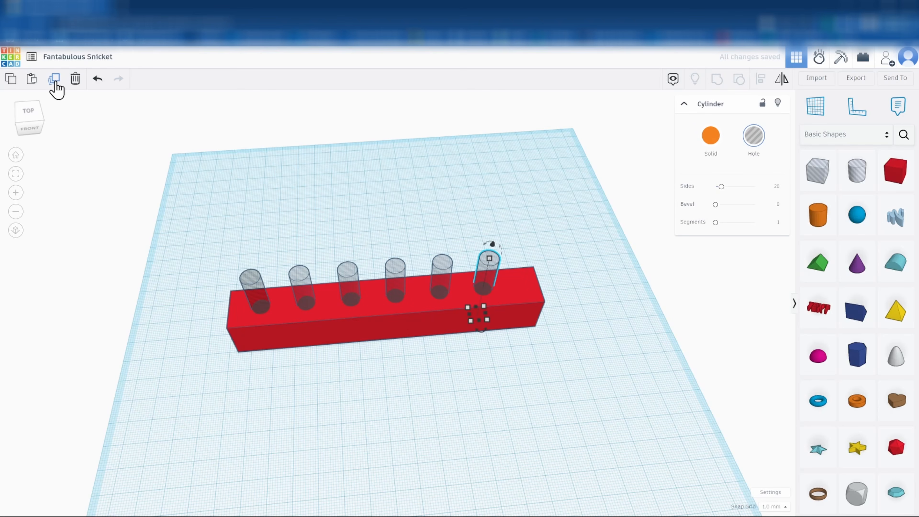
pyautogui.click(54, 84)
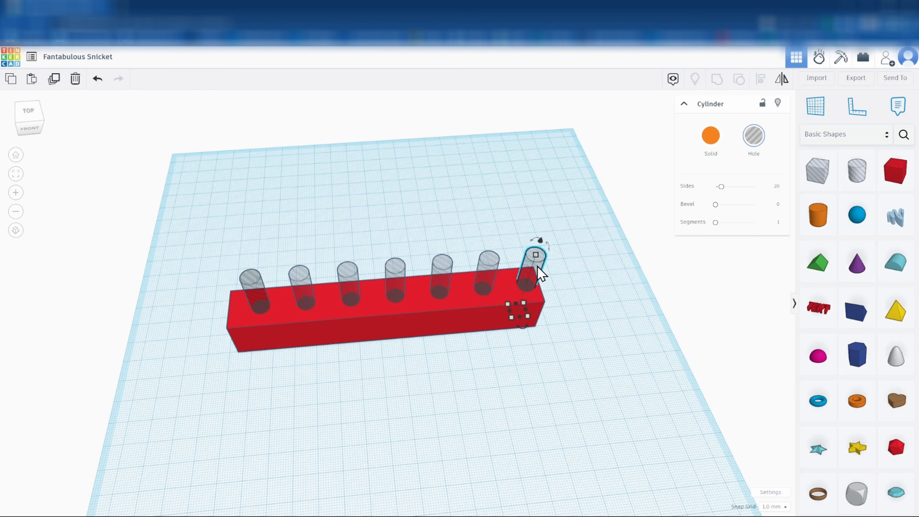
# Select all seven hole cylinders and group them into one shape
pyautogui.keyDown('shift'); pyautogui.click(486, 275); pyautogui.keyUp('shift')
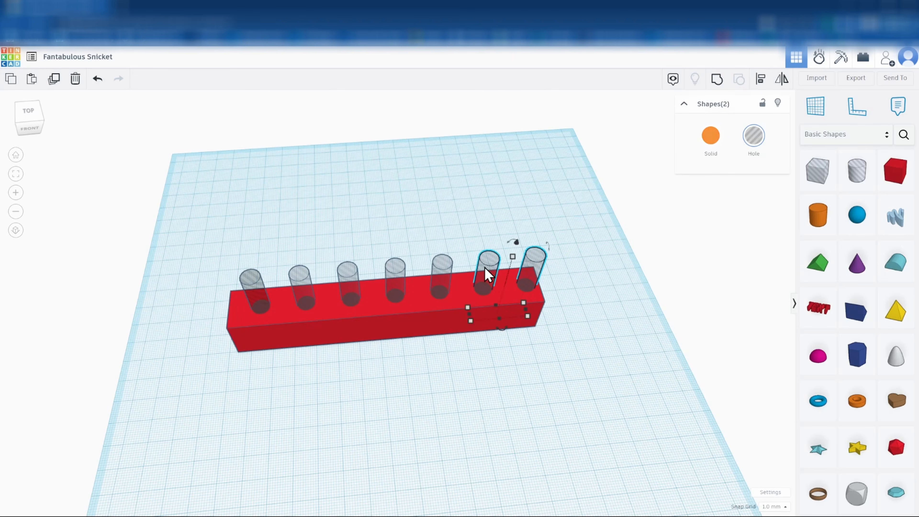
pyautogui.keyDown('shift'); pyautogui.click(443, 268); pyautogui.keyUp('shift')
pyautogui.keyDown('shift'); pyautogui.click(395, 277); pyautogui.keyUp('shift')
pyautogui.keyDown('shift'); pyautogui.click(350, 275); pyautogui.keyUp('shift')
pyautogui.keyDown('shift'); pyautogui.click(302, 279); pyautogui.keyUp('shift')
pyautogui.keyDown('shift'); pyautogui.click(254, 282); pyautogui.keyUp('shift')
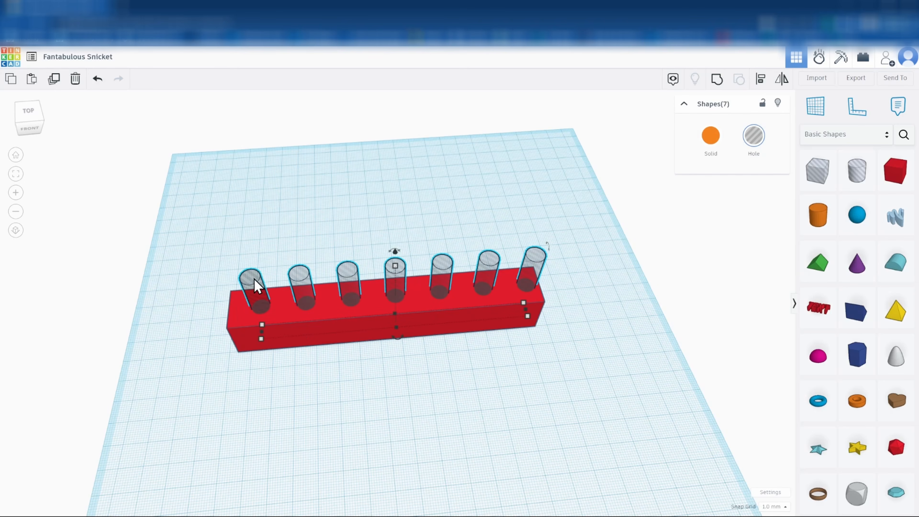
pyautogui.click(718, 87)
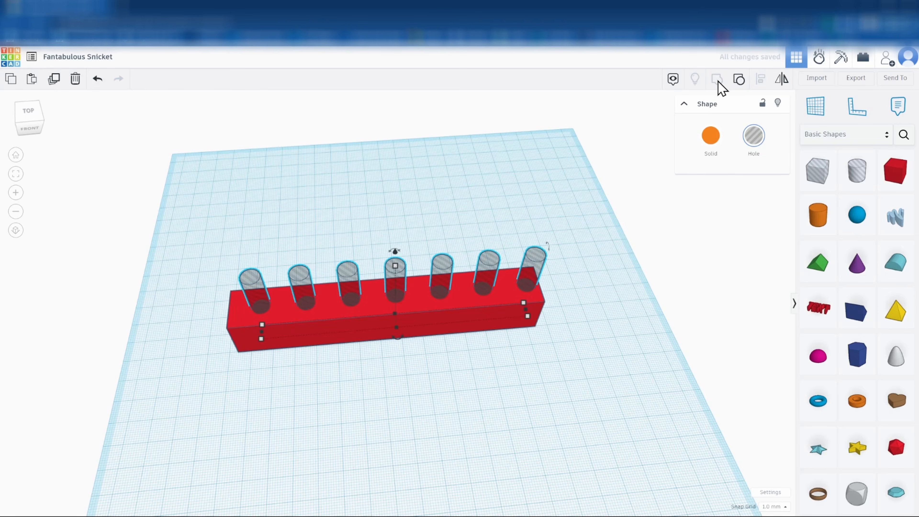
# Select the hole group together with the red bar
pyautogui.click(400, 194)
pyautogui.click(440, 268)
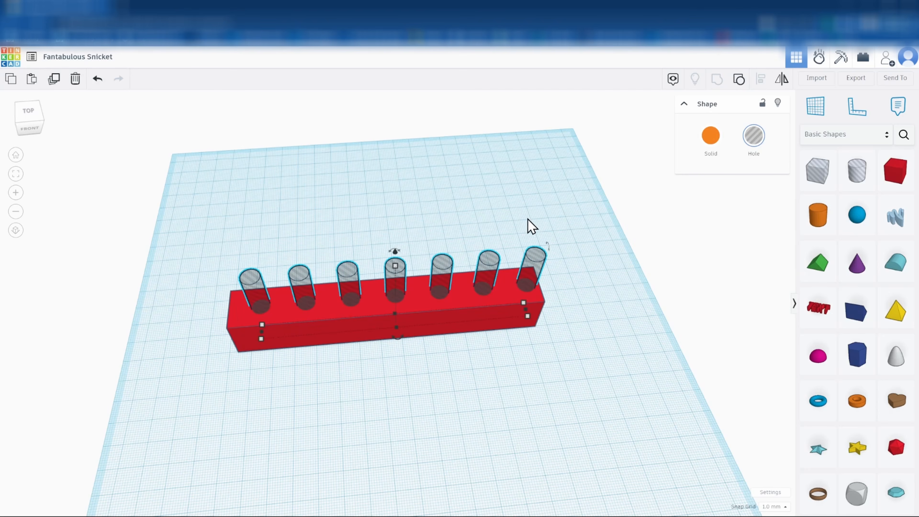
pyautogui.keyDown('shift'); pyautogui.click(237, 330); pyautogui.keyUp('shift')
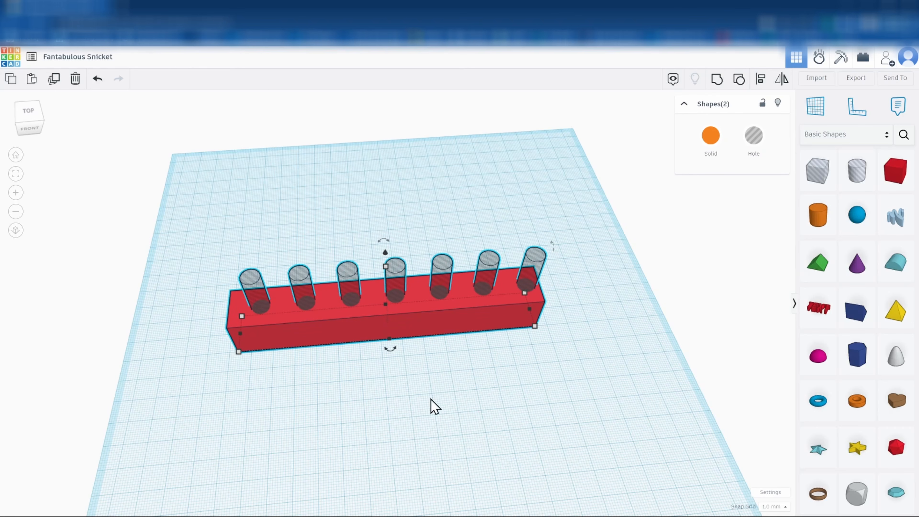
# Centre the hole group on the bar's width, then reselect the bar and holes together
pyautogui.click(762, 79)
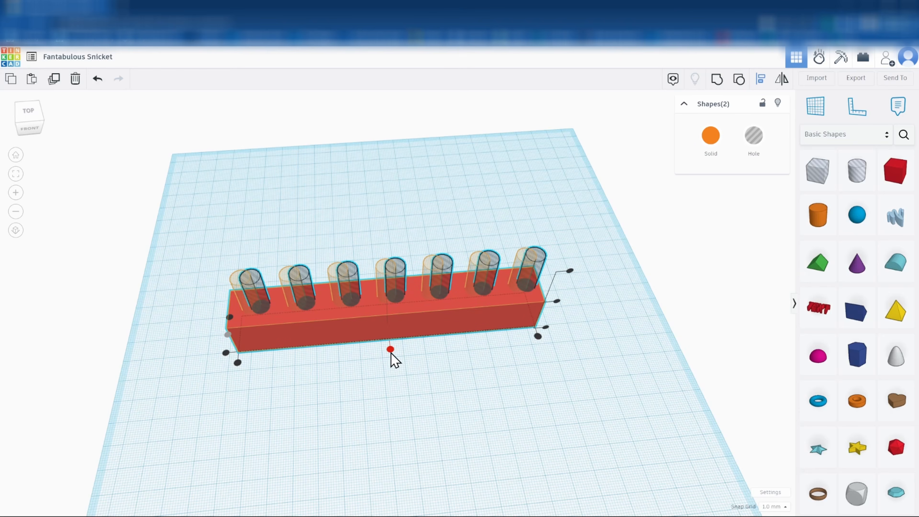
pyautogui.click(390, 349)
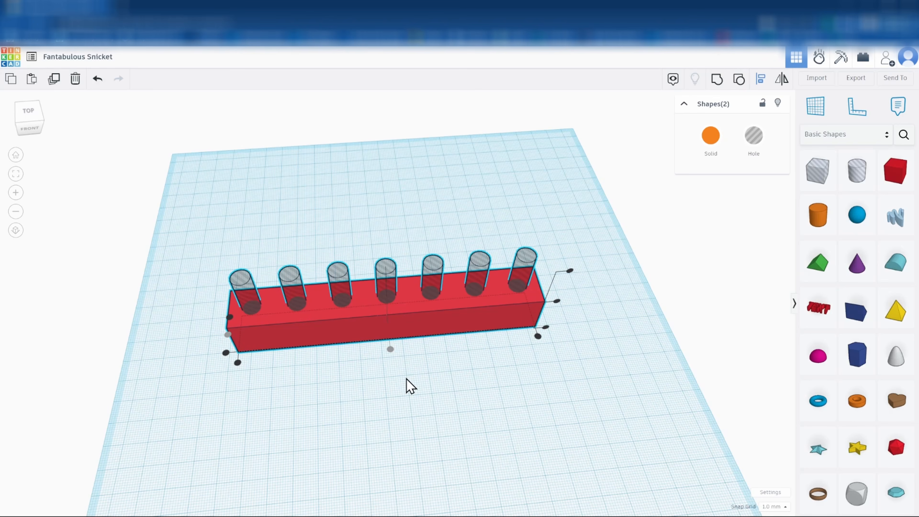
pyautogui.click(410, 386)
pyautogui.moveTo(342, 400); pyautogui.dragTo(364, 398, button='right')
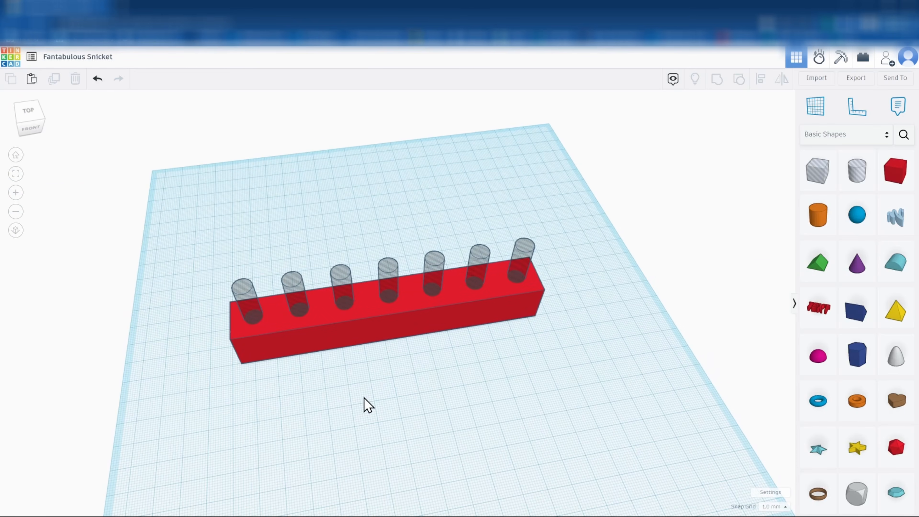
pyautogui.moveTo(200, 246); pyautogui.dragTo(578, 388)
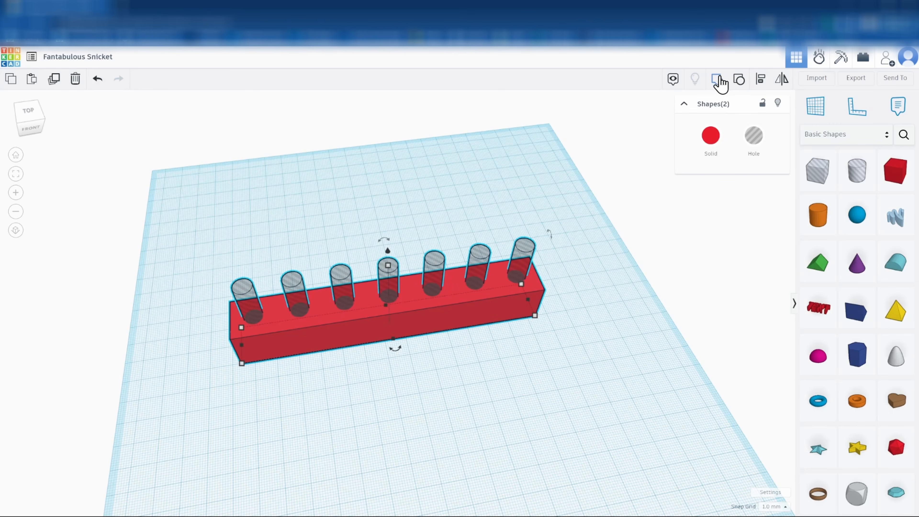
# Group the bar with the hole group and check the seven 8 mm holes from below
pyautogui.click(717, 82)
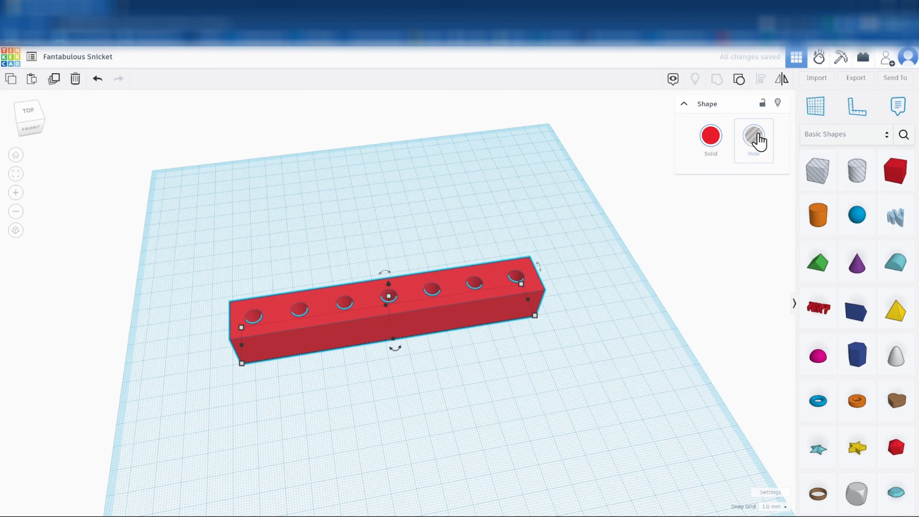
pyautogui.moveTo(526, 369); pyautogui.dragTo(504, 372, button='right')
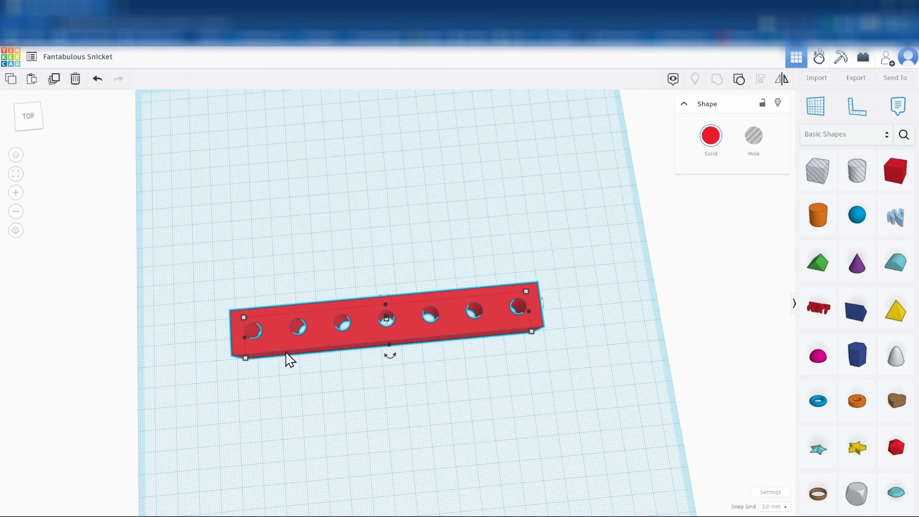
pyautogui.moveTo(823, 312); pyautogui.dragTo(427, 396)
pyautogui.moveTo(421, 303); pyautogui.dragTo(421, 285)
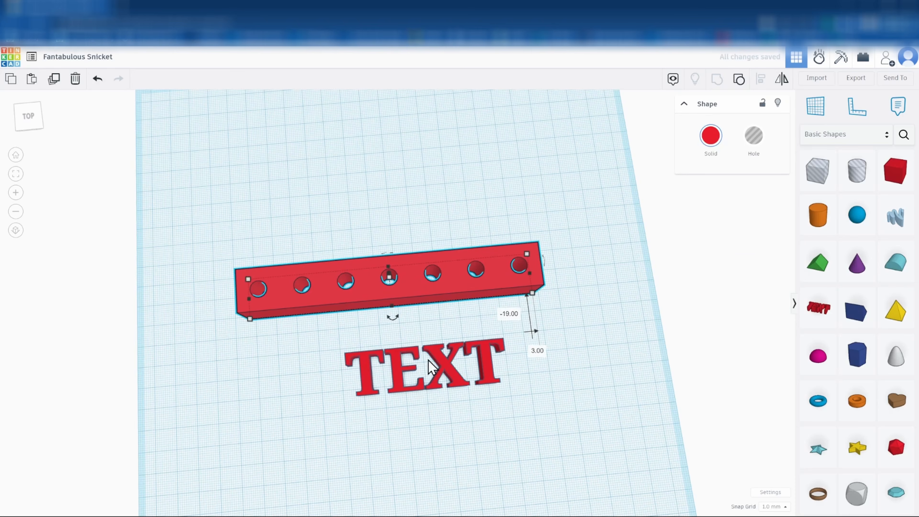
pyautogui.moveTo(307, 313); pyautogui.dragTo(392, 374)
pyautogui.click(397, 430)
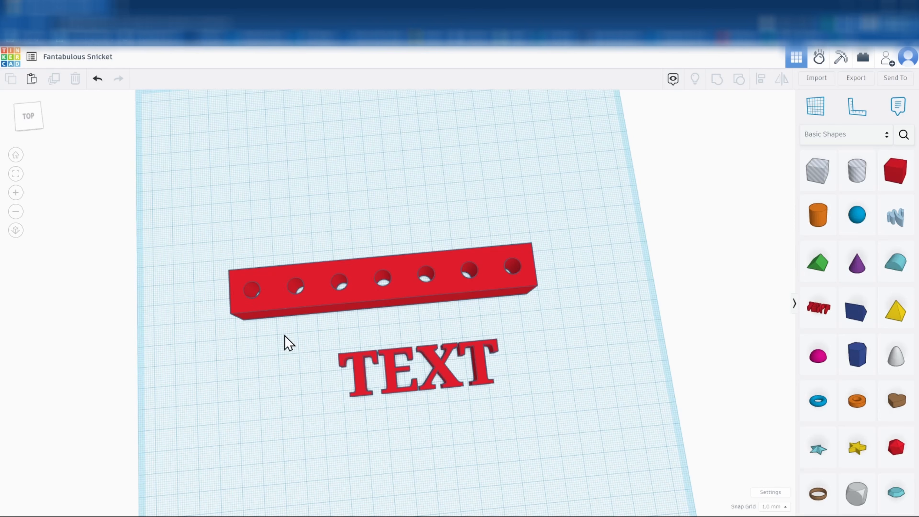
pyautogui.click(400, 372)
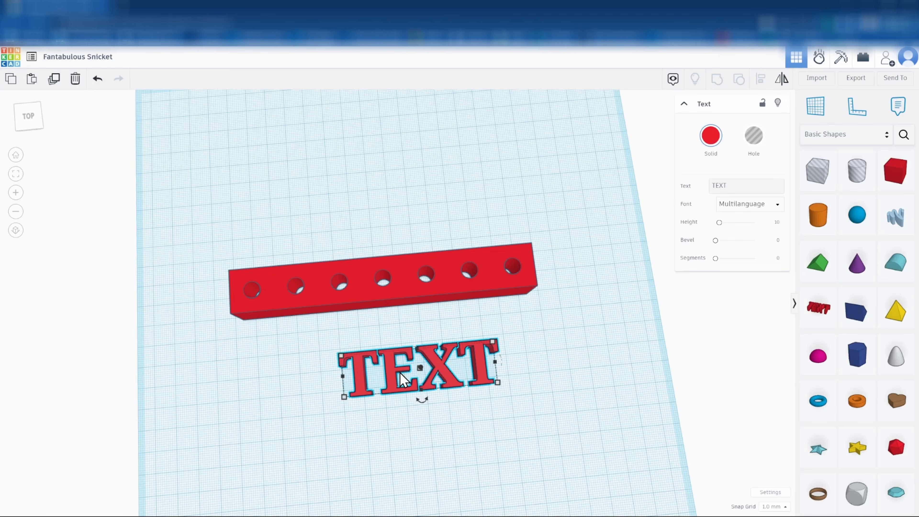
pyautogui.press('Delete')
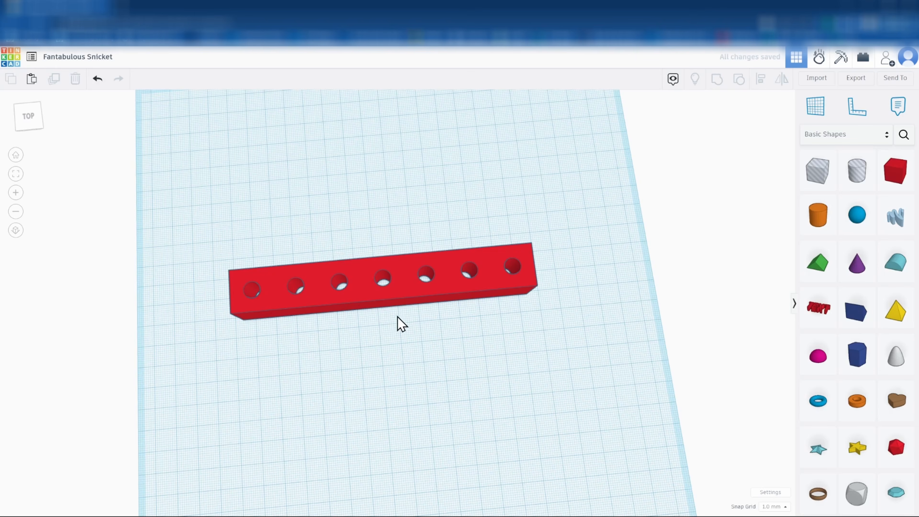
pyautogui.moveTo(244, 353); pyautogui.dragTo(284, 292, button='right')
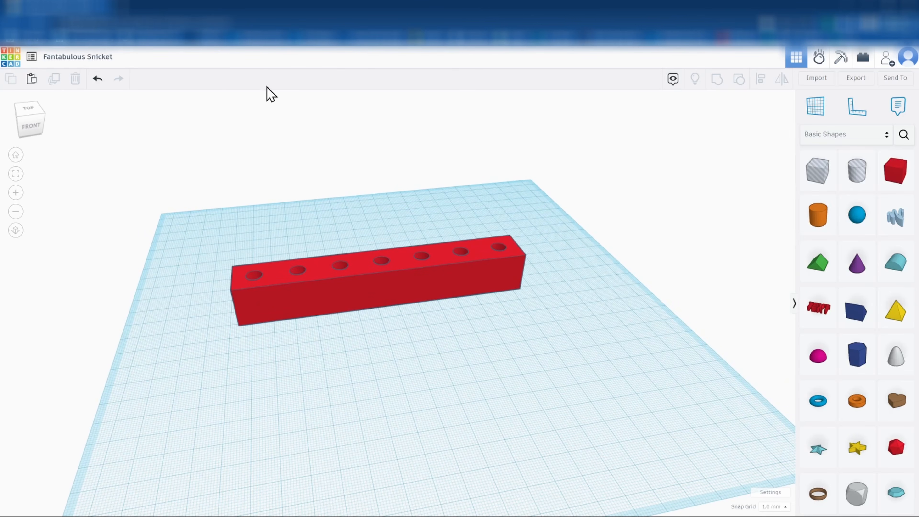
pyautogui.click(123, 9)
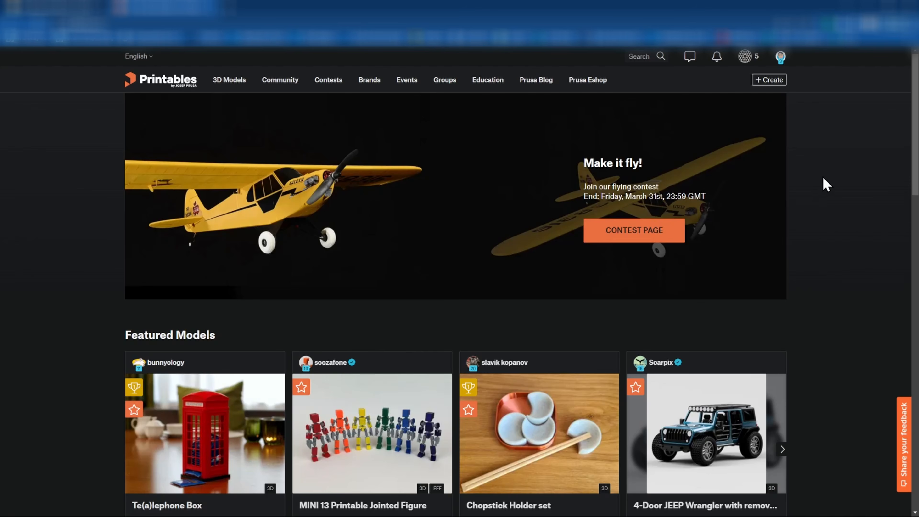
# Find the Honeycomb storage wall model in the profile's prints collection on Printables
pyautogui.click(781, 56)
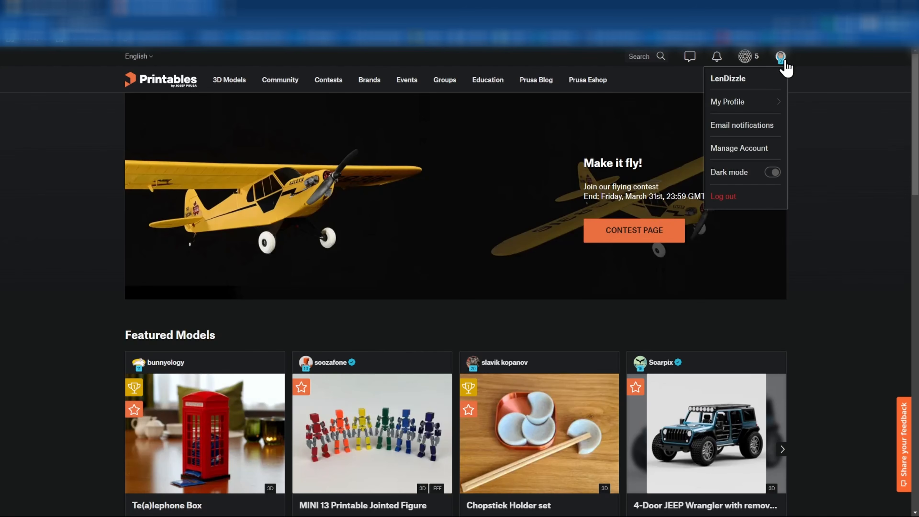
pyautogui.moveTo(758, 109)
pyautogui.click(738, 174)
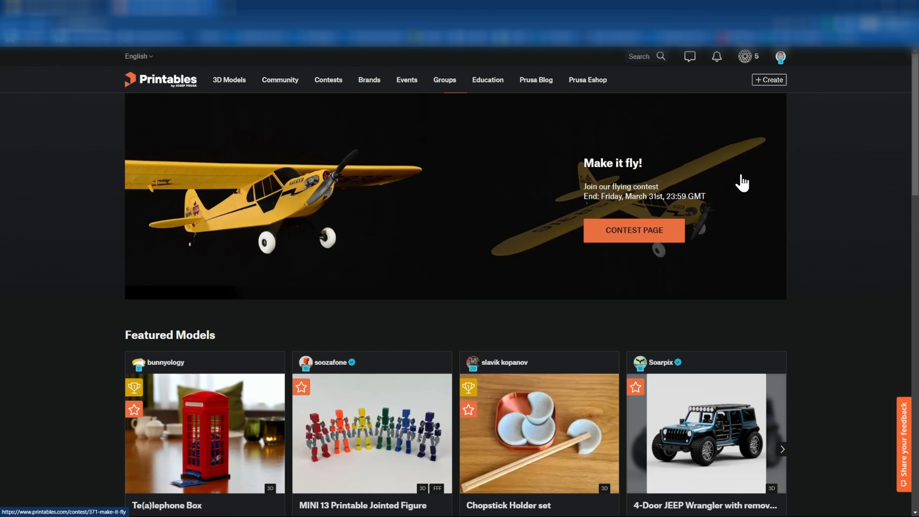
pyautogui.click(398, 211)
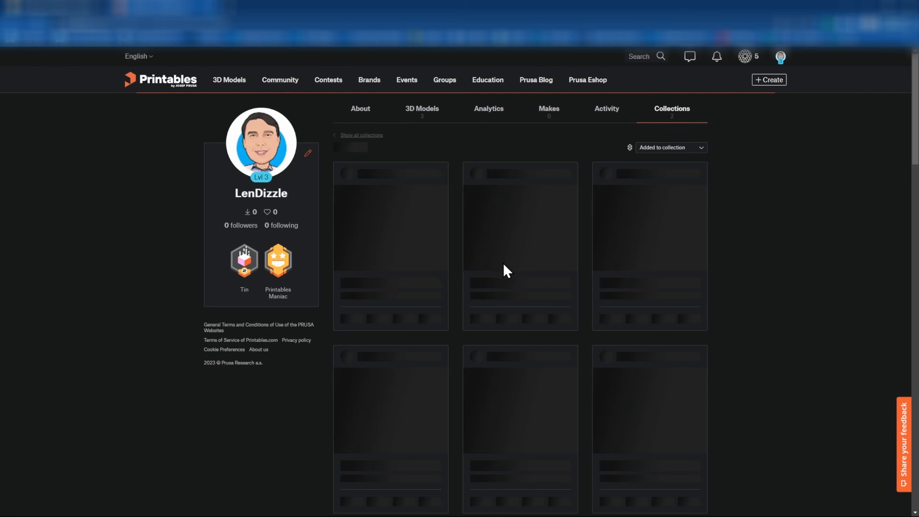
pyautogui.scroll(-10, 505, 275)
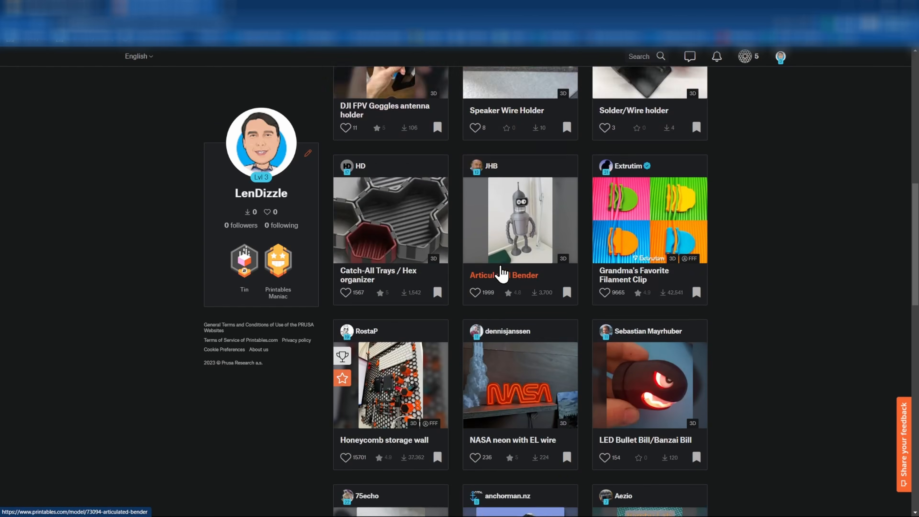
pyautogui.scroll(-1, 501, 275)
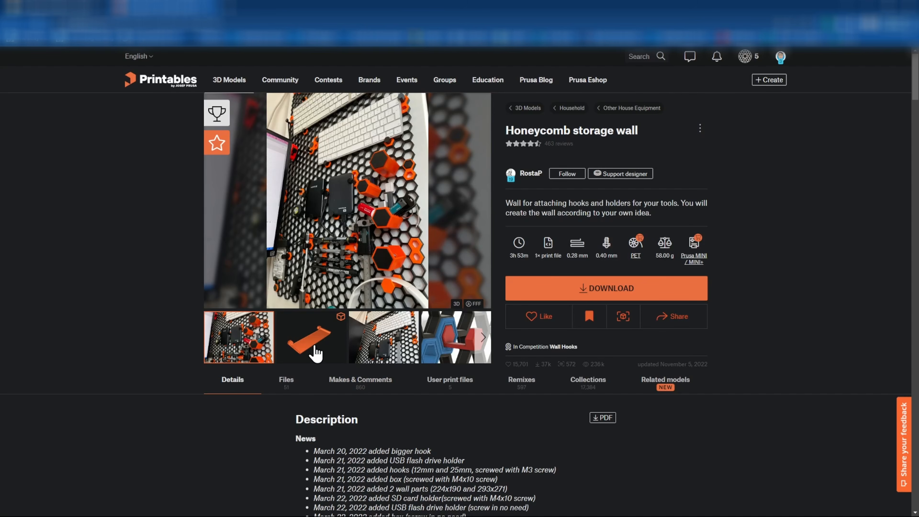
# Download shelf-4.stl from the model's shelves folder and go back to Tinkercad
pyautogui.click(286, 383)
pyautogui.scroll(-6, 456, 423)
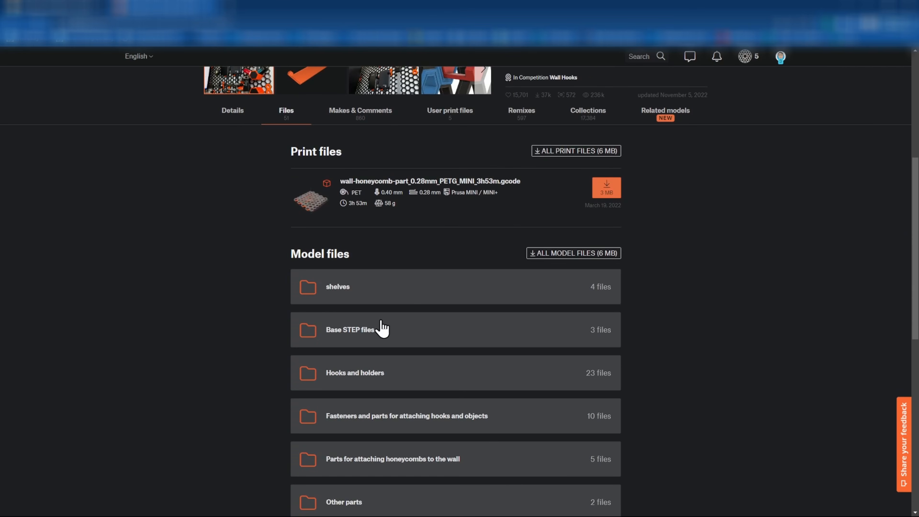
pyautogui.click(355, 296)
pyautogui.scroll(-1, 431, 392)
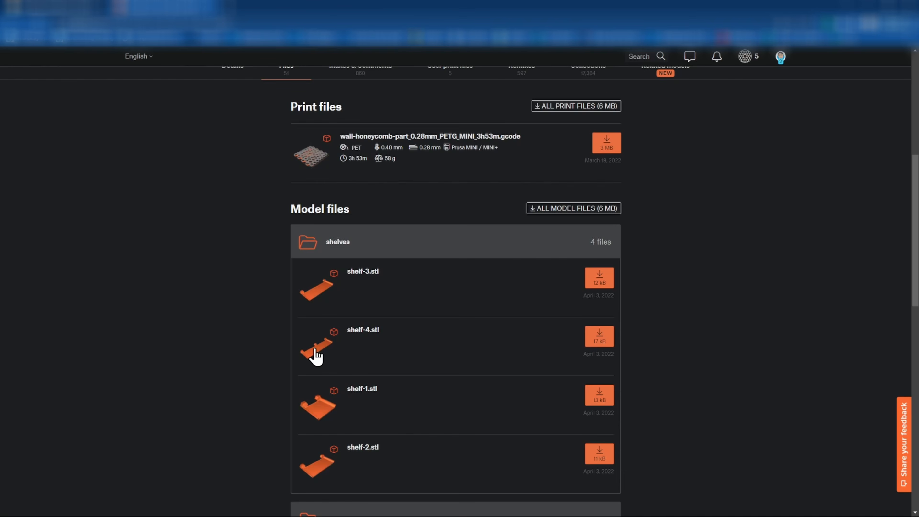
pyautogui.click(601, 342)
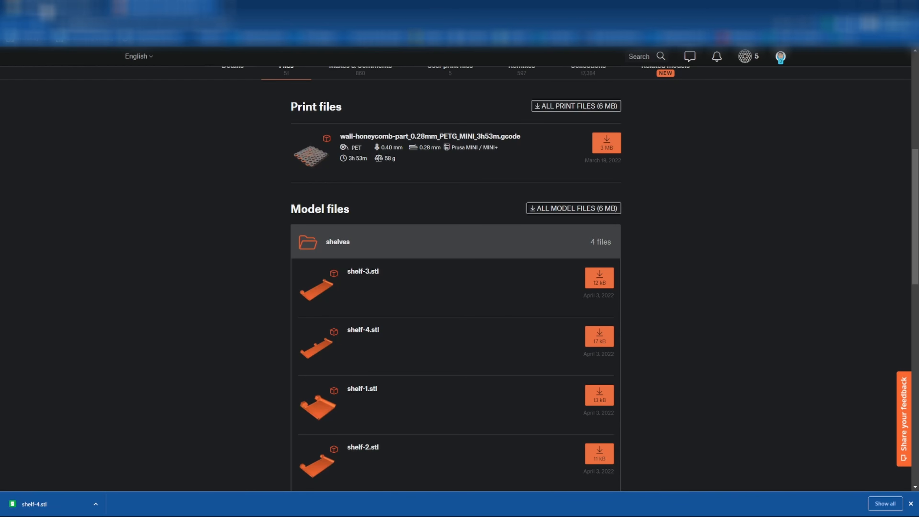
pyautogui.click(43, 7)
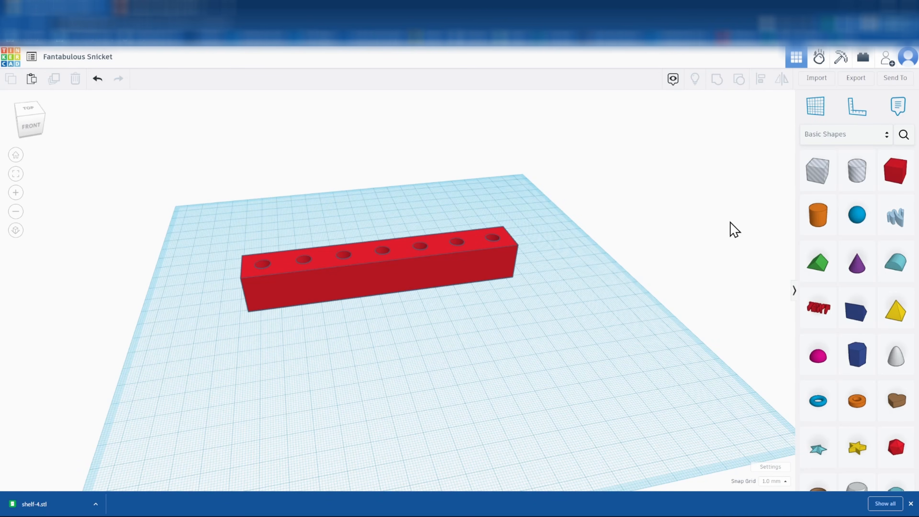
# Import shelf-4.stl in millimetres and drag the shelf in front of the red bar
pyautogui.click(817, 79)
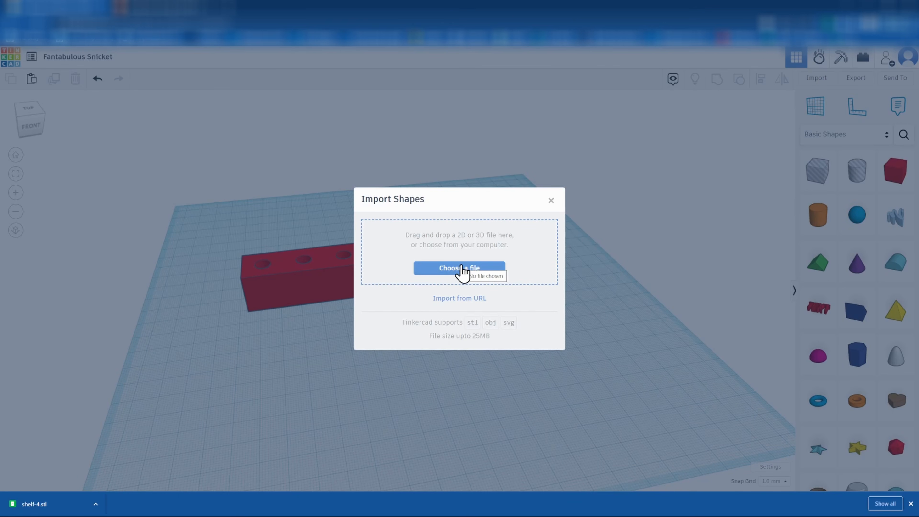
pyautogui.click(460, 268)
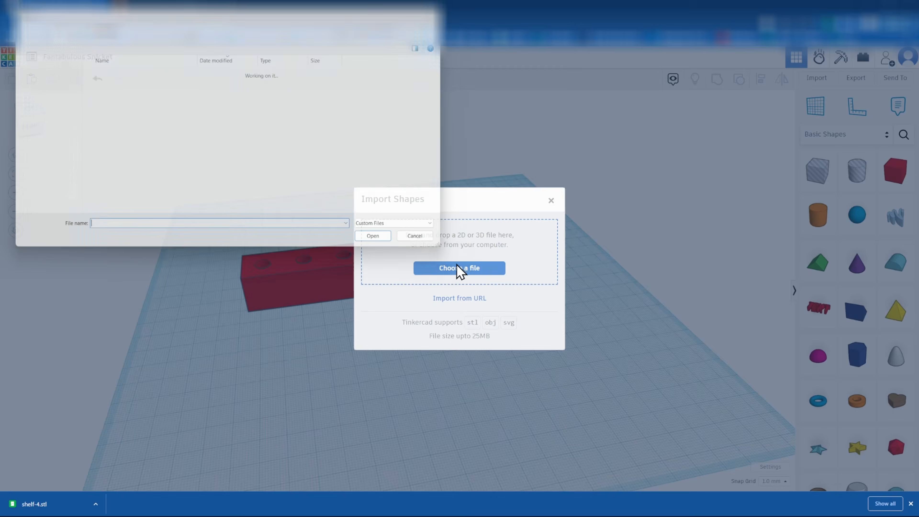
pyautogui.doubleClick(113, 89)
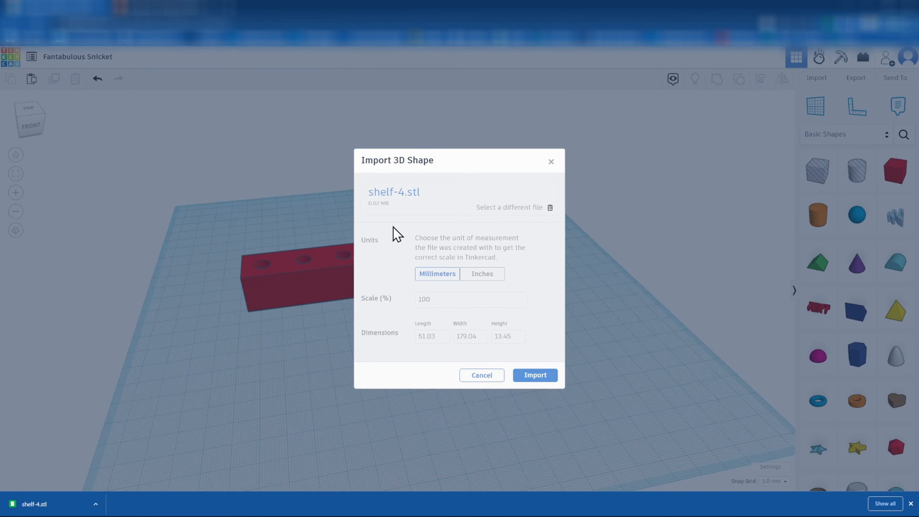
pyautogui.click(535, 375)
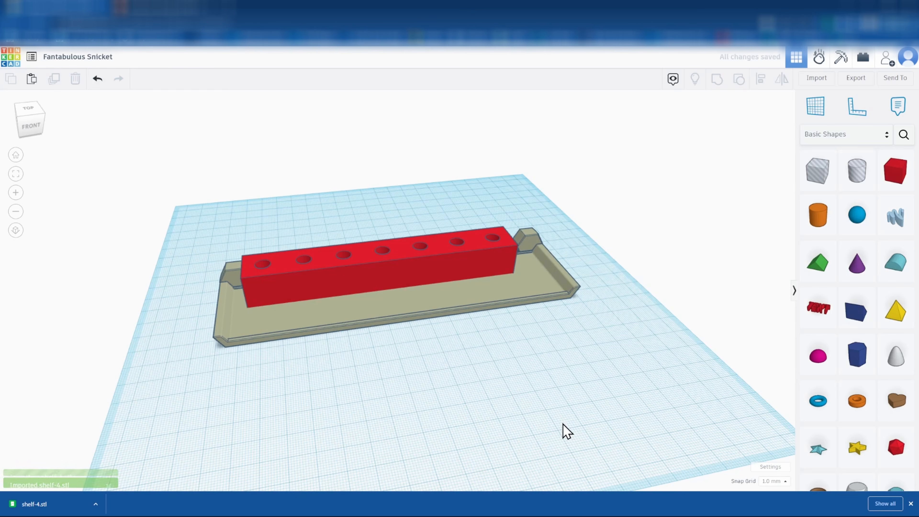
pyautogui.moveTo(440, 308); pyautogui.dragTo(458, 372)
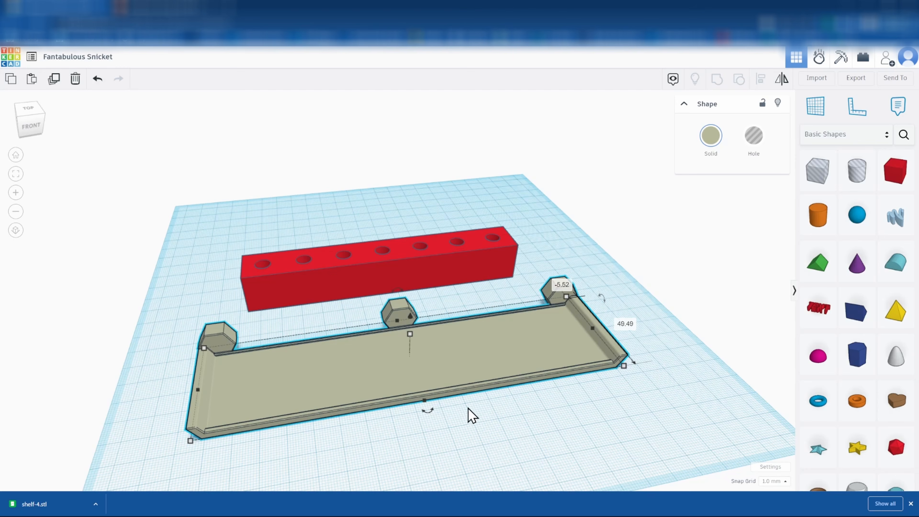
# Place a hole box at the shelf's right end and stretch it over the whole tray
pyautogui.click(544, 441)
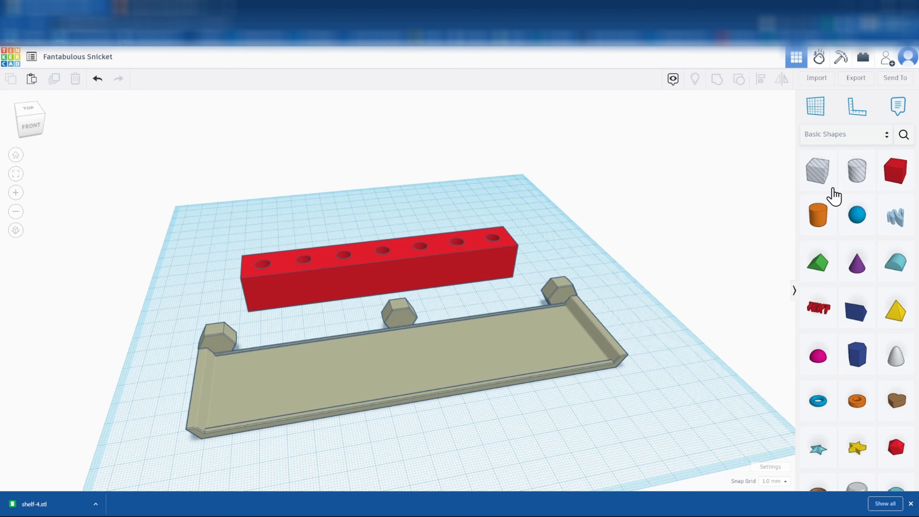
pyautogui.moveTo(823, 178); pyautogui.dragTo(589, 325)
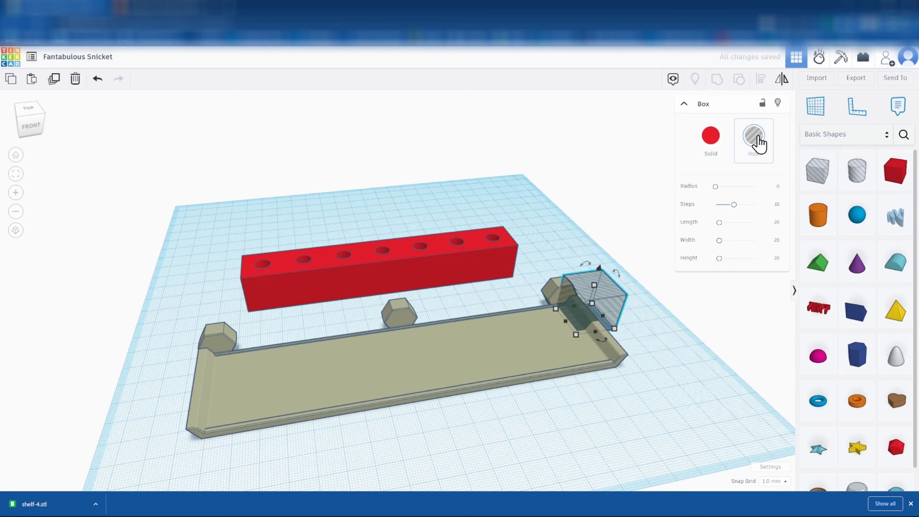
pyautogui.click(710, 137)
pyautogui.click(754, 139)
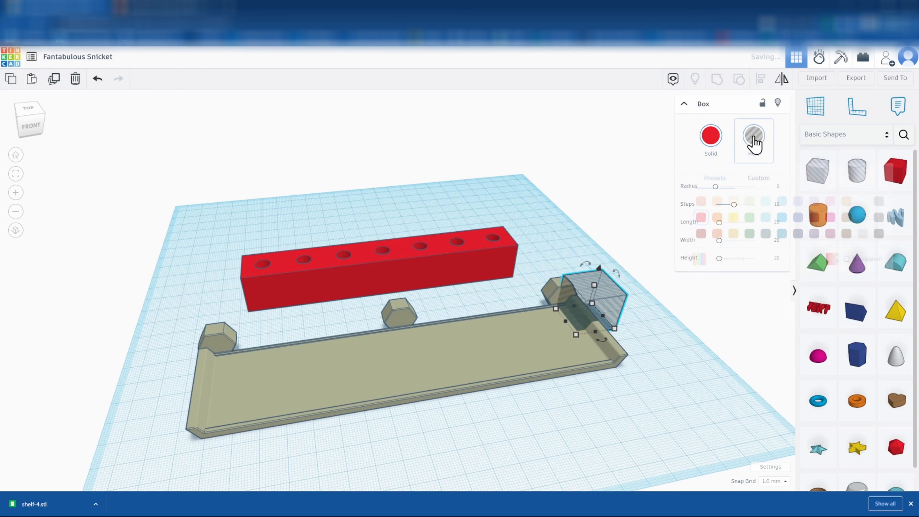
pyautogui.moveTo(566, 321); pyautogui.dragTo(179, 367)
pyautogui.moveTo(412, 362); pyautogui.dragTo(418, 440)
# Try grouping the hole box with the shelf, then undo the grouping
pyautogui.moveTo(93, 345); pyautogui.dragTo(242, 322, button='right')
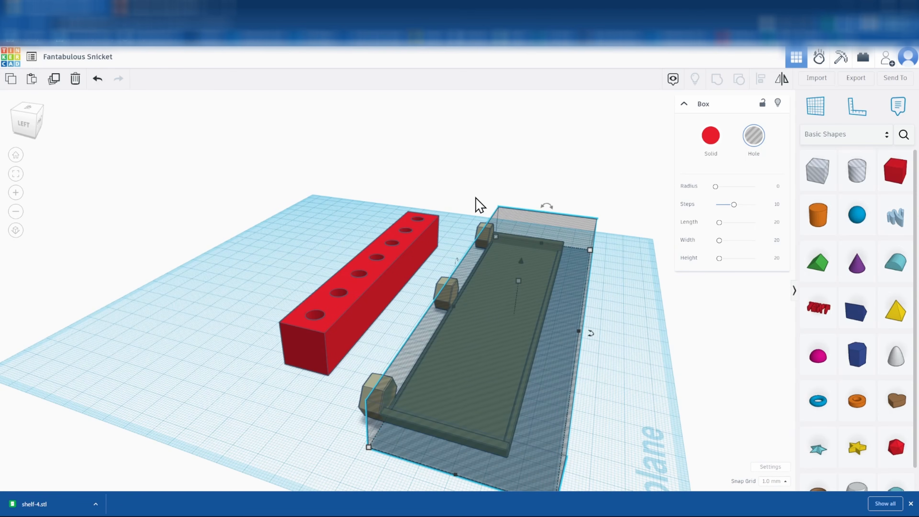
pyautogui.keyDown('shift'); pyautogui.click(552, 255); pyautogui.keyUp('shift')
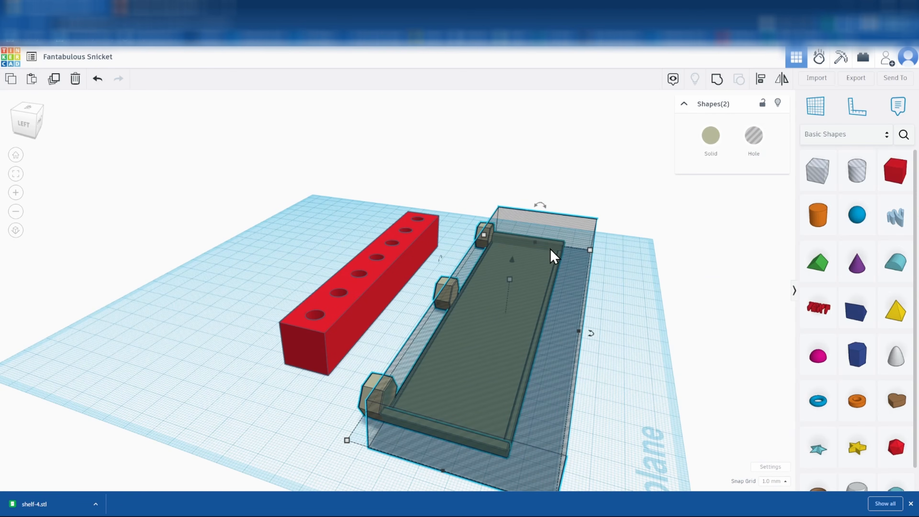
pyautogui.click(717, 80)
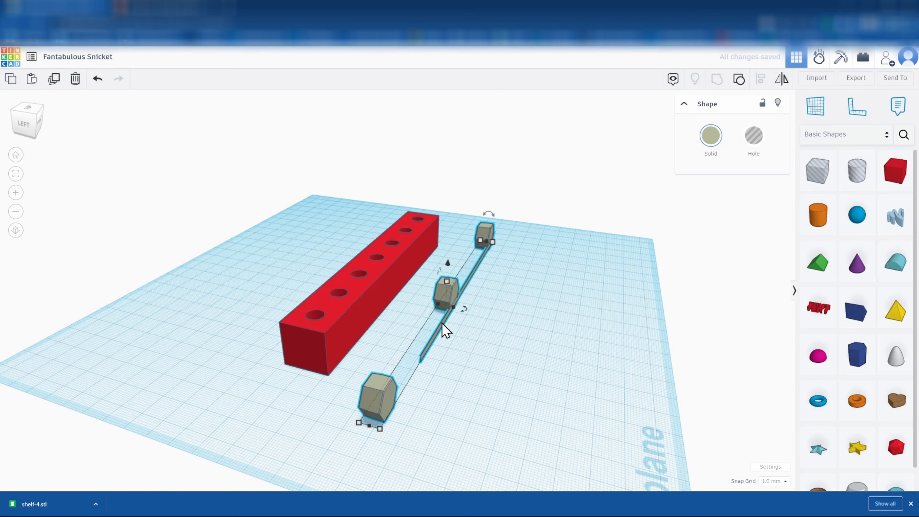
pyautogui.hotkey('ctrl', 'z')
# Set the hole box width to 60 mm and group it with the shelf to cut away the tray
pyautogui.moveTo(411, 340); pyautogui.dragTo(451, 344, button='right')
pyautogui.click(503, 319)
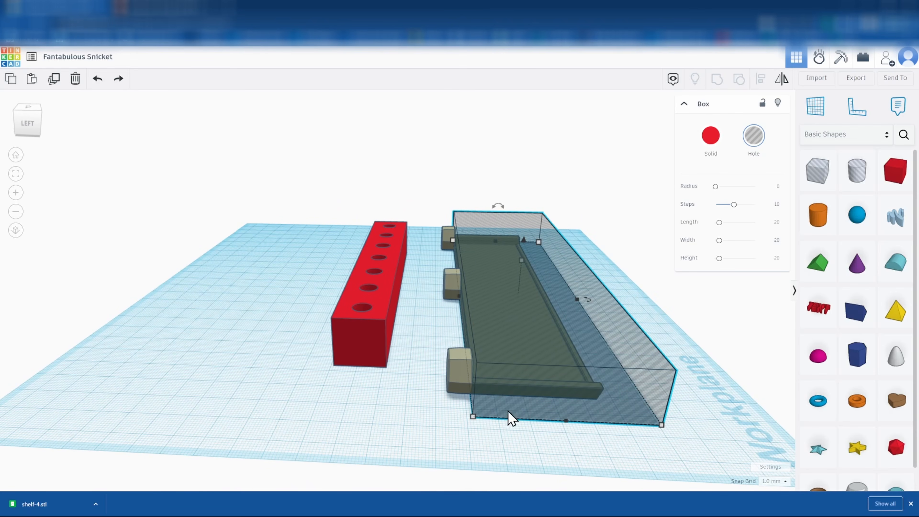
pyautogui.click(572, 449)
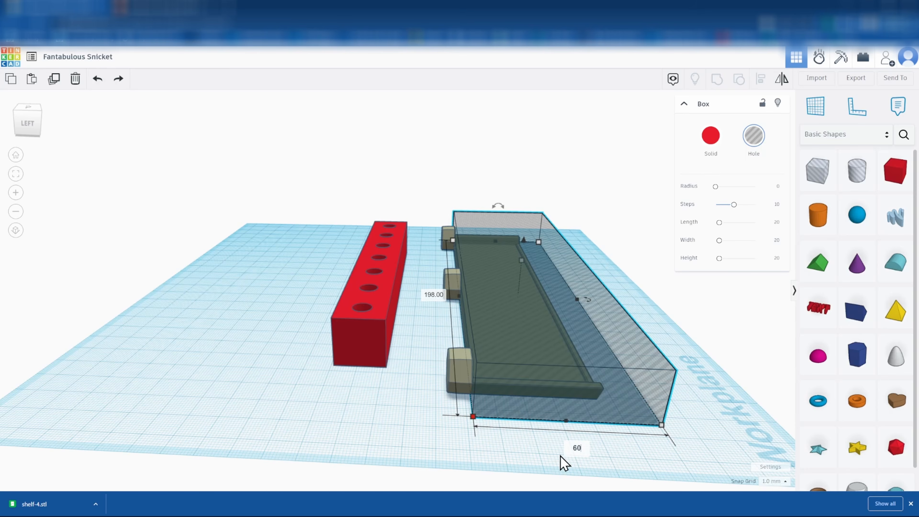
pyautogui.press('Return')
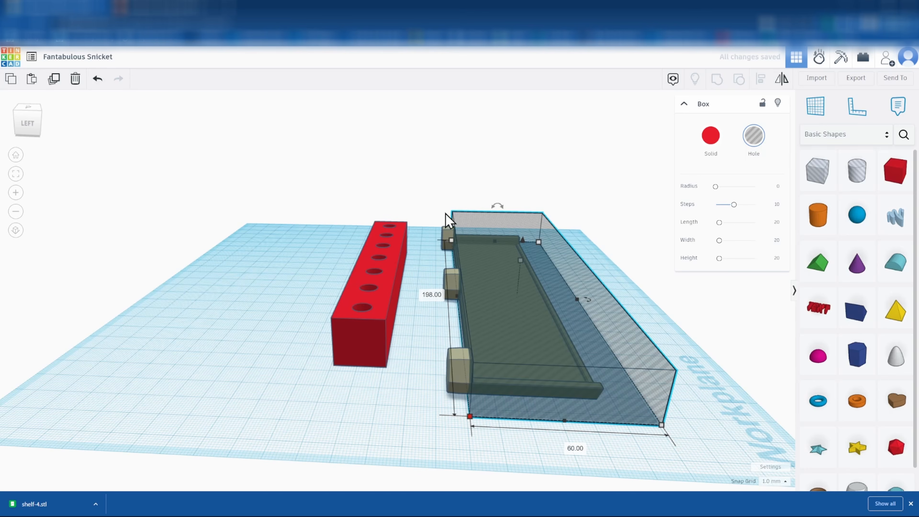
pyautogui.keyDown('shift'); pyautogui.click(449, 234); pyautogui.keyUp('shift')
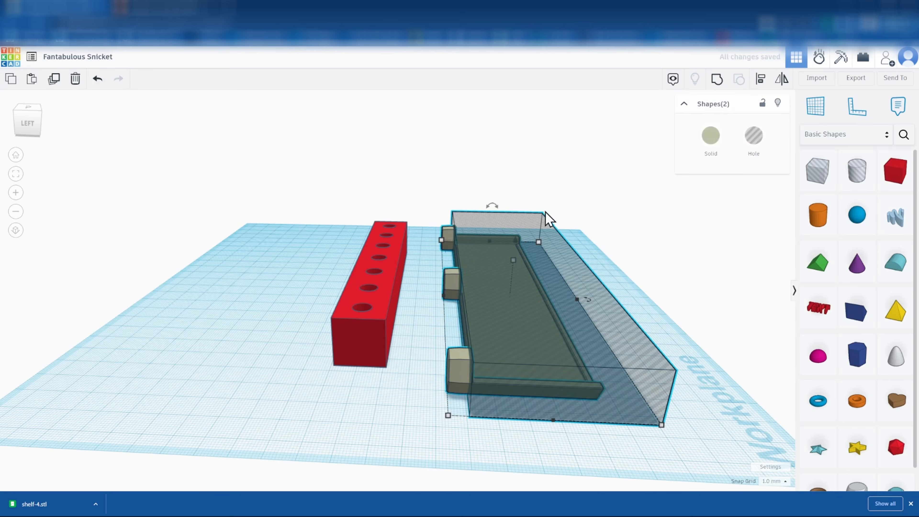
pyautogui.click(716, 82)
pyautogui.moveTo(544, 318); pyautogui.dragTo(348, 366, button='right')
# Shift the hex connectors, cover the right hexagon with a hole box and group everything to remove it
pyautogui.moveTo(405, 312); pyautogui.dragTo(448, 324)
pyautogui.moveTo(816, 176); pyautogui.dragTo(601, 323)
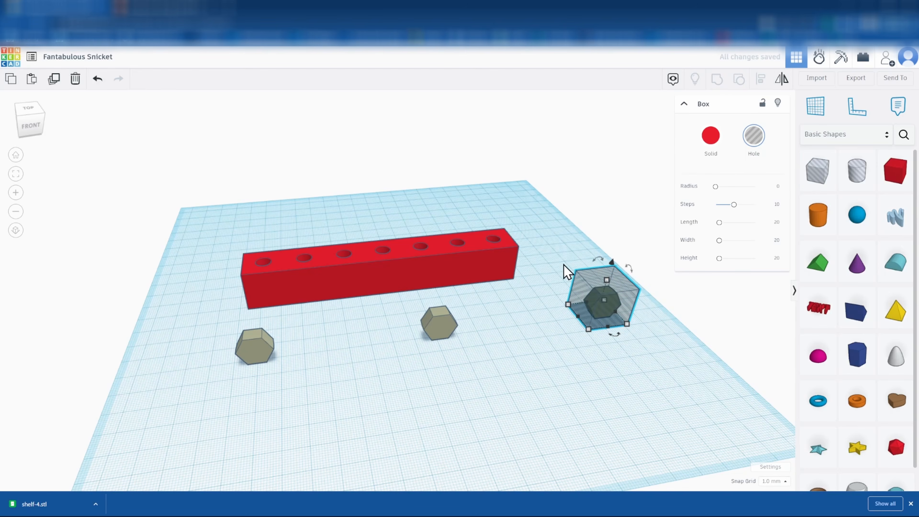
pyautogui.hotkey('ctrl', 'a')
pyautogui.click(718, 79)
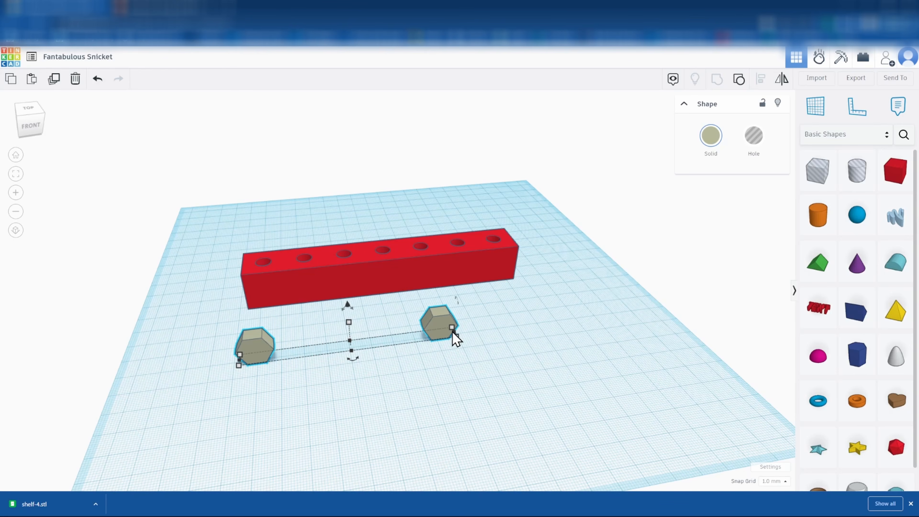
# Align the hex connectors centred along the red bar
pyautogui.keyDown('shift'); pyautogui.click(396, 279); pyautogui.keyUp('shift')
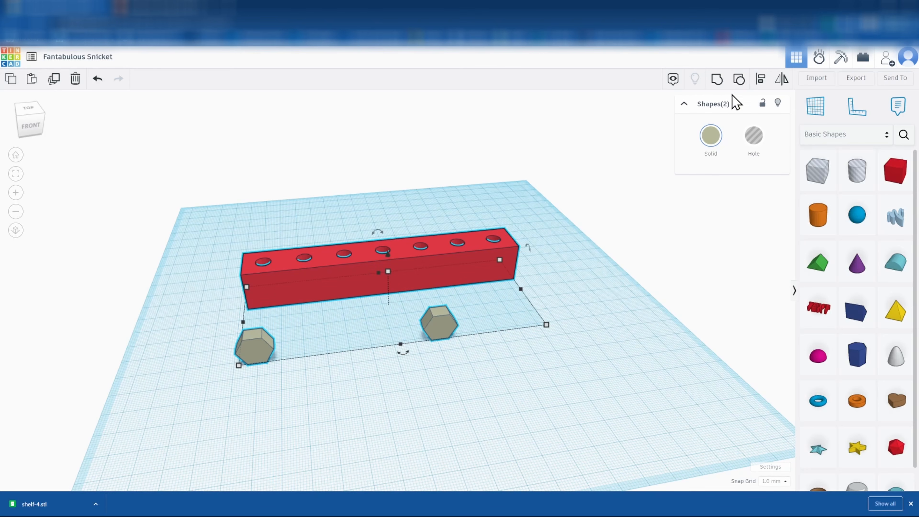
pyautogui.click(759, 83)
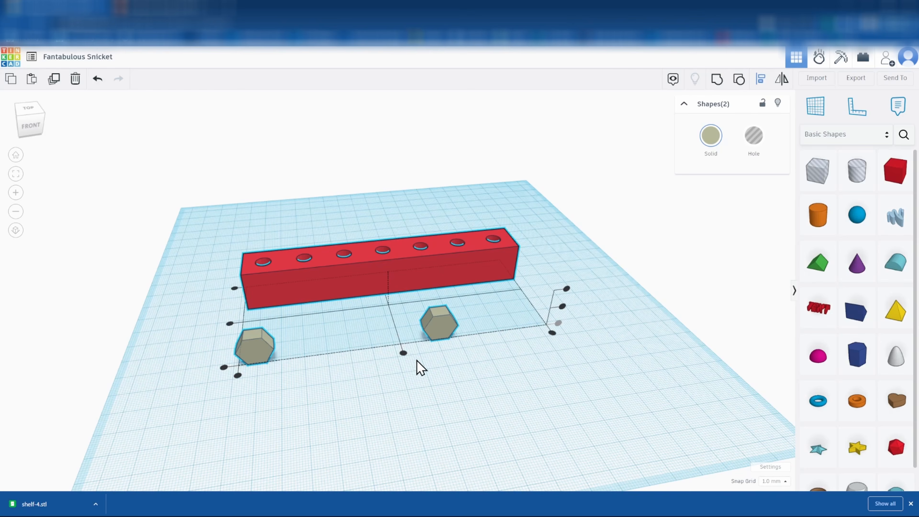
pyautogui.click(403, 353)
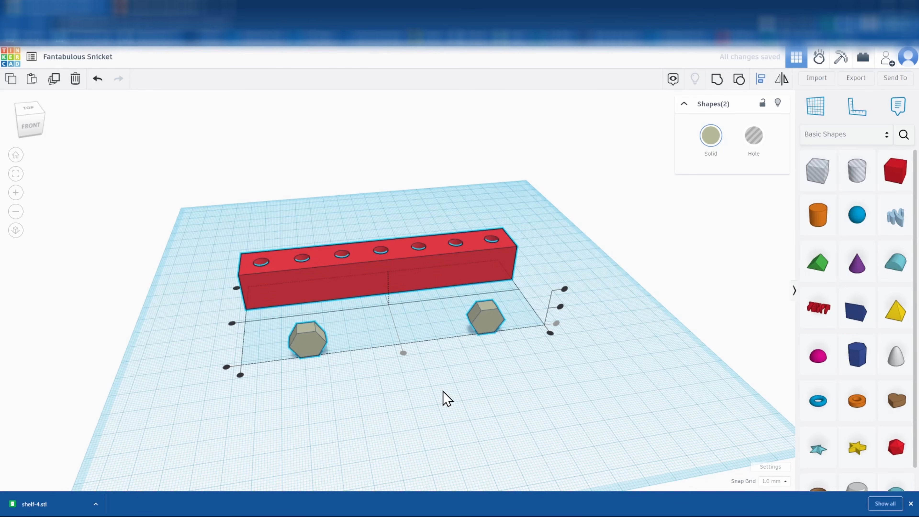
pyautogui.click(416, 406)
# Slide the hex connectors left with arrow keys until they meet the red bar
pyautogui.moveTo(253, 413); pyautogui.dragTo(447, 378, button='right')
pyautogui.click(485, 299)
pyautogui.moveTo(485, 298); pyautogui.dragTo(483, 301)
pyautogui.press('Left')
pyautogui.press('Left')
pyautogui.press('Left')
pyautogui.press('Left')
pyautogui.press('Left')
pyautogui.press('Left')
pyautogui.press('Left')
pyautogui.press('Left')
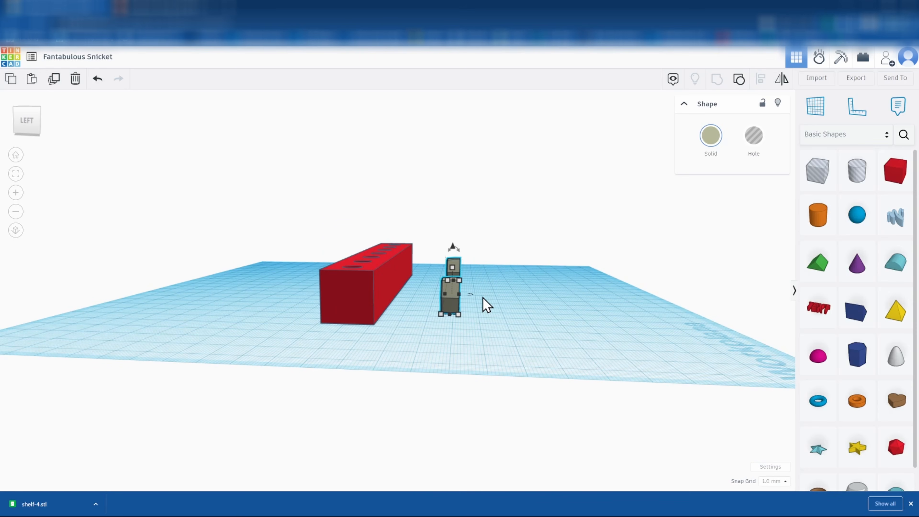
pyautogui.press('Left')
pyautogui.press('Left')
pyautogui.press('Left')
pyautogui.press('Left')
pyautogui.press('Left')
pyautogui.press('Left')
pyautogui.press('Left')
pyautogui.press('Left')
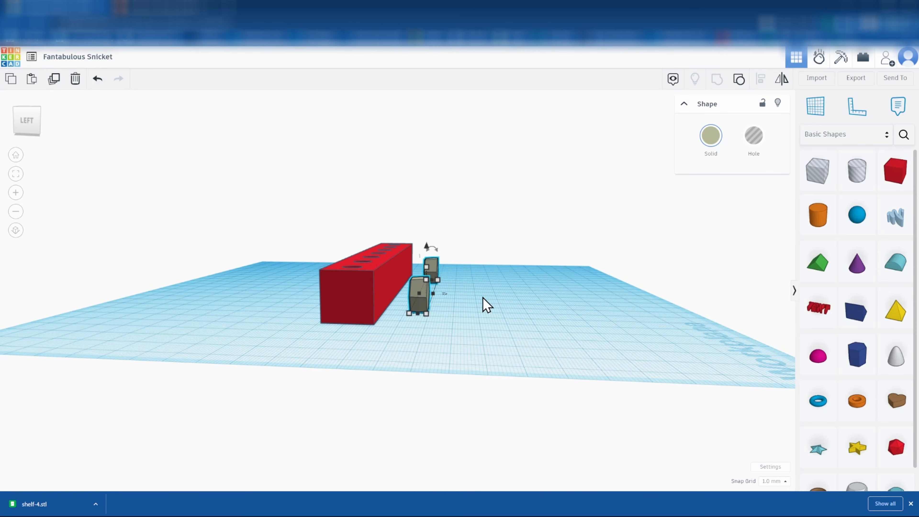
pyautogui.press('Left')
pyautogui.press('Left')
pyautogui.press('Left')
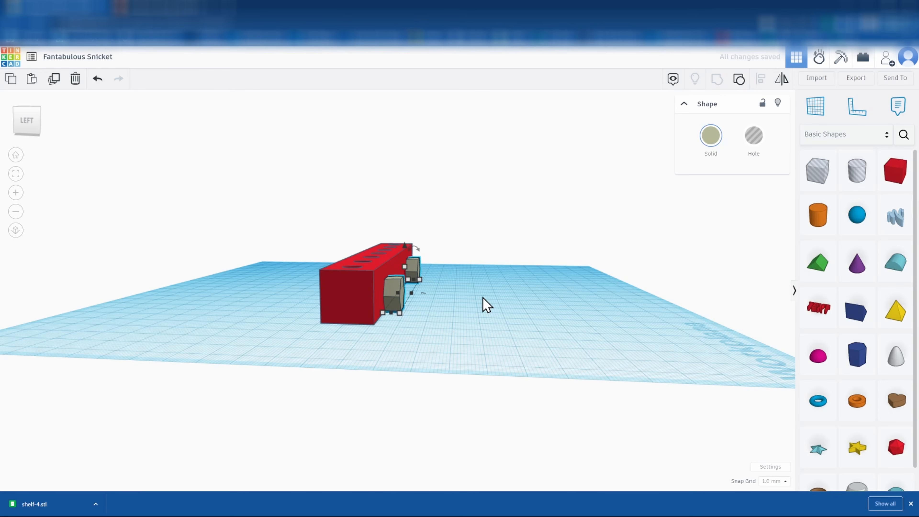
# Set the connector's dimension to 8 mm
pyautogui.moveTo(405, 380); pyautogui.dragTo(427, 361, button='right')
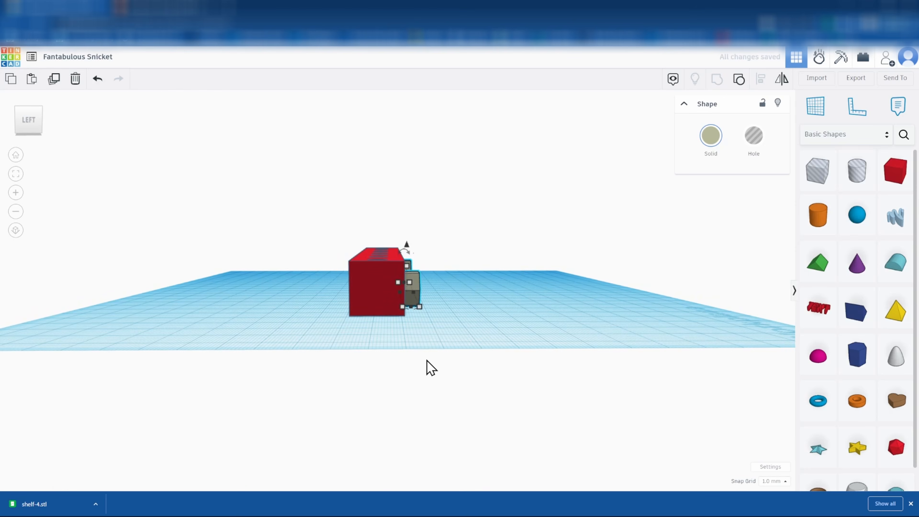
pyautogui.click(416, 316)
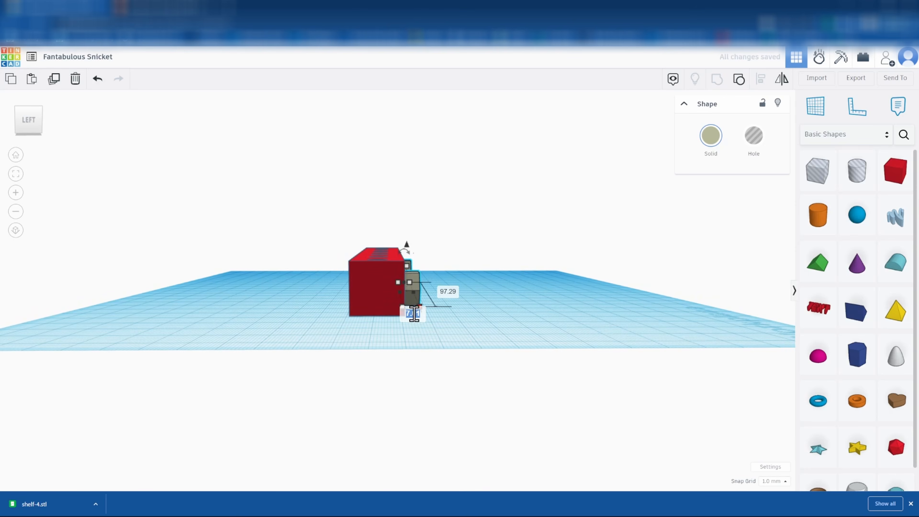
pyautogui.write('8')
pyautogui.press('Return')
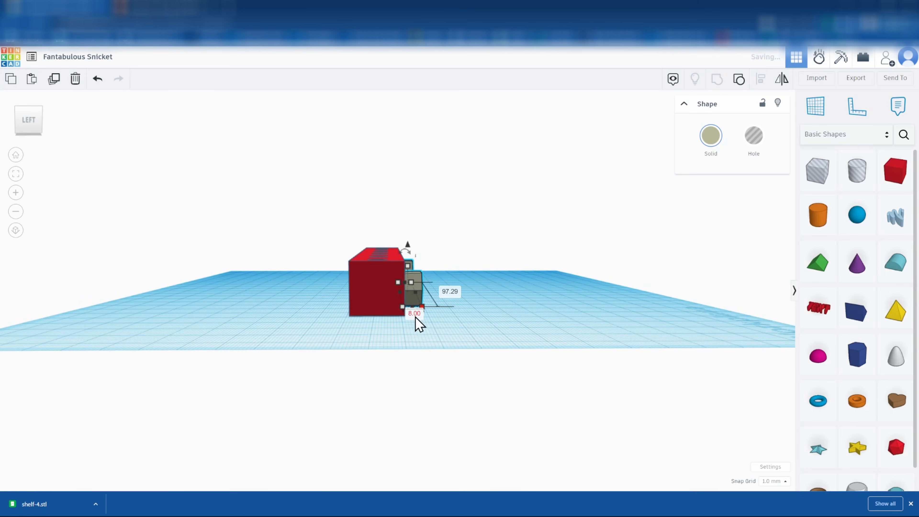
pyautogui.click(518, 313)
# Drag a Text shape onto the workplane in front of the seven-hole bar
pyautogui.moveTo(530, 308); pyautogui.dragTo(297, 283, button='right')
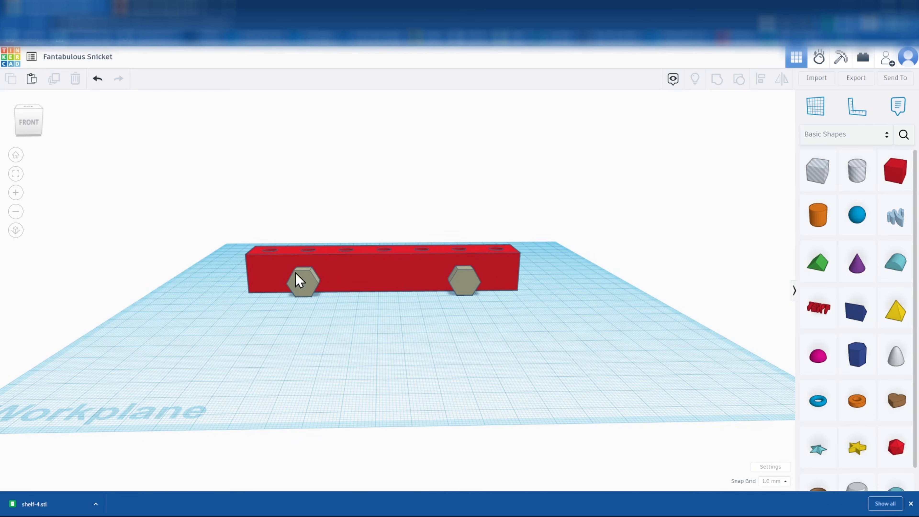
pyautogui.moveTo(389, 308); pyautogui.dragTo(410, 335, button='right')
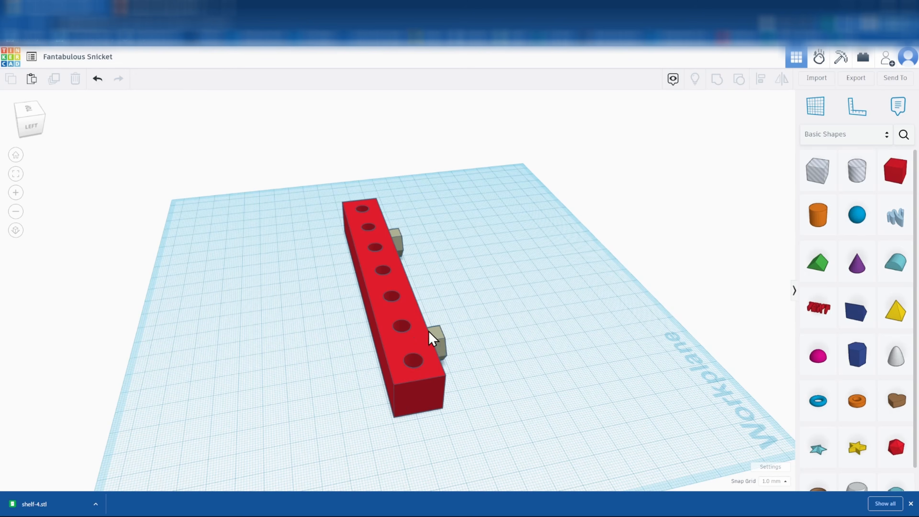
pyautogui.moveTo(309, 372); pyautogui.dragTo(377, 288, button='right')
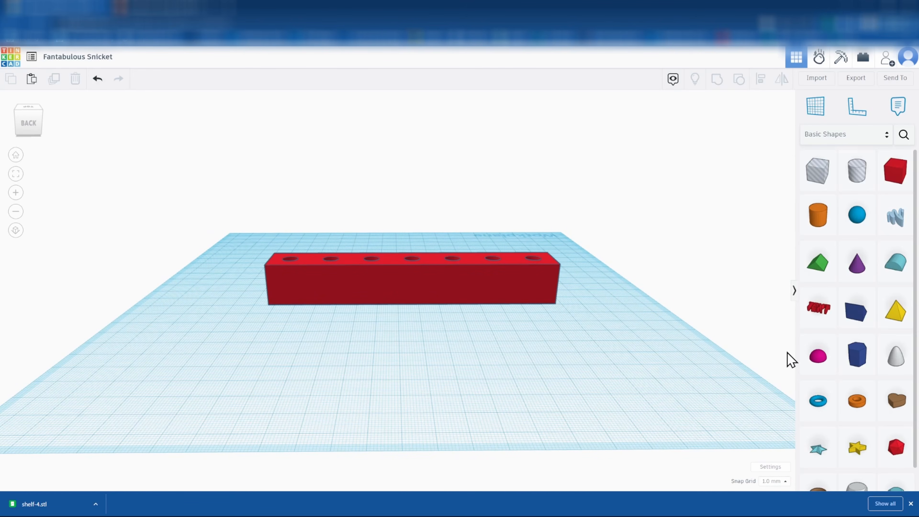
pyautogui.moveTo(819, 315); pyautogui.dragTo(376, 340)
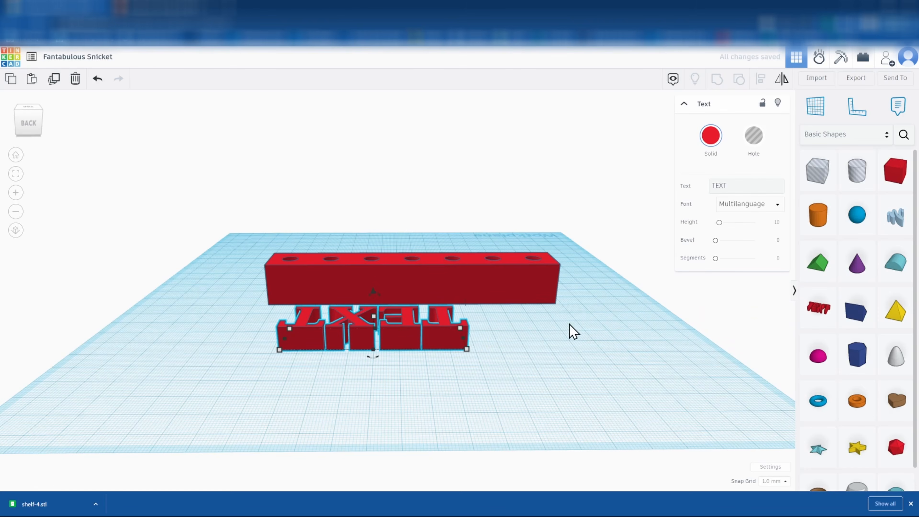
# Rotate the text shape 180° so it reads correctly from the front
pyautogui.moveTo(591, 343); pyautogui.dragTo(574, 392, button='right')
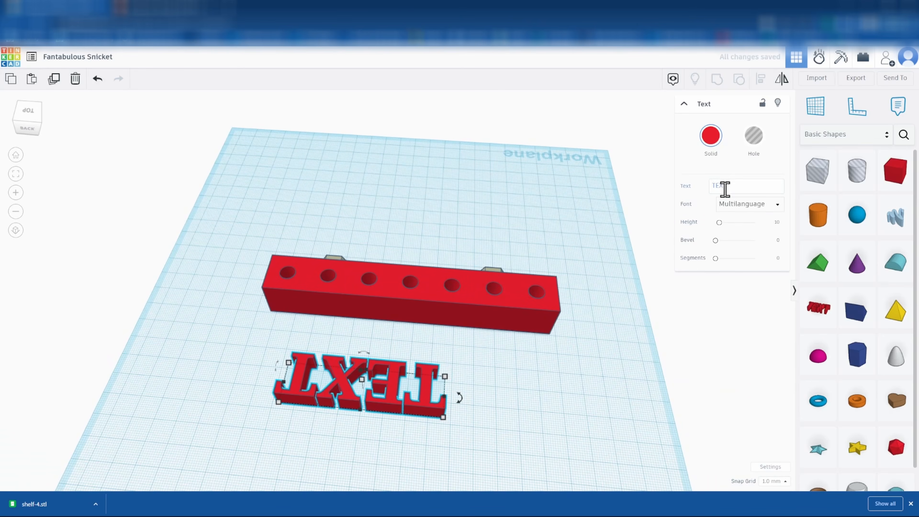
pyautogui.moveTo(458, 398); pyautogui.dragTo(366, 441)
pyautogui.moveTo(410, 435); pyautogui.dragTo(300, 396)
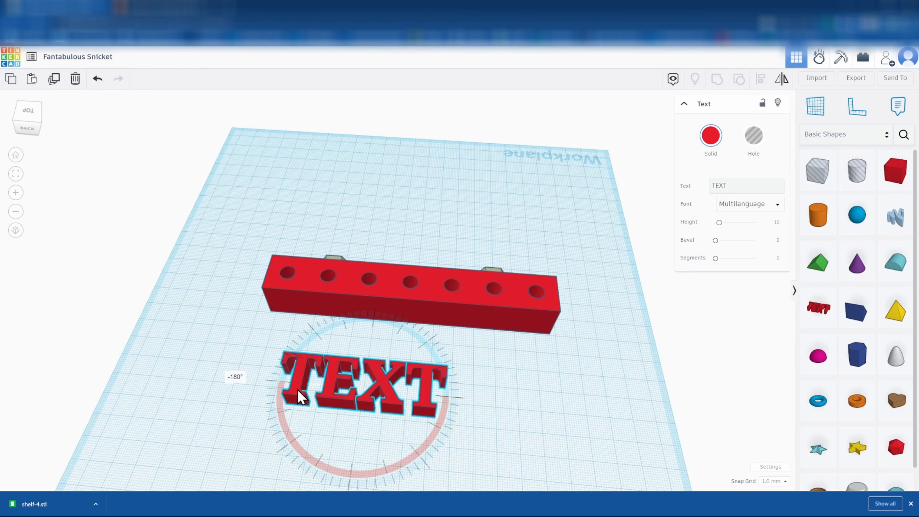
pyautogui.click(524, 397)
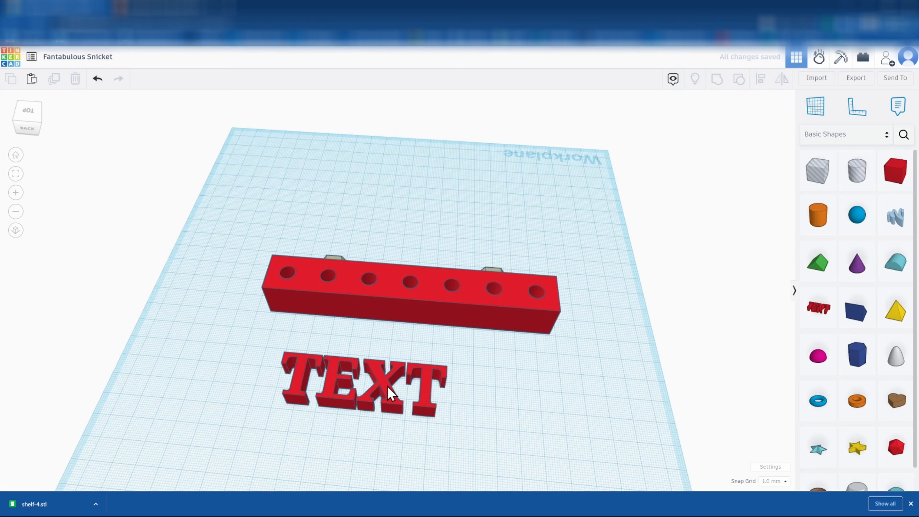
# Change the text wording from TEXT to '3.0mm'
pyautogui.click(387, 392)
pyautogui.click(758, 186)
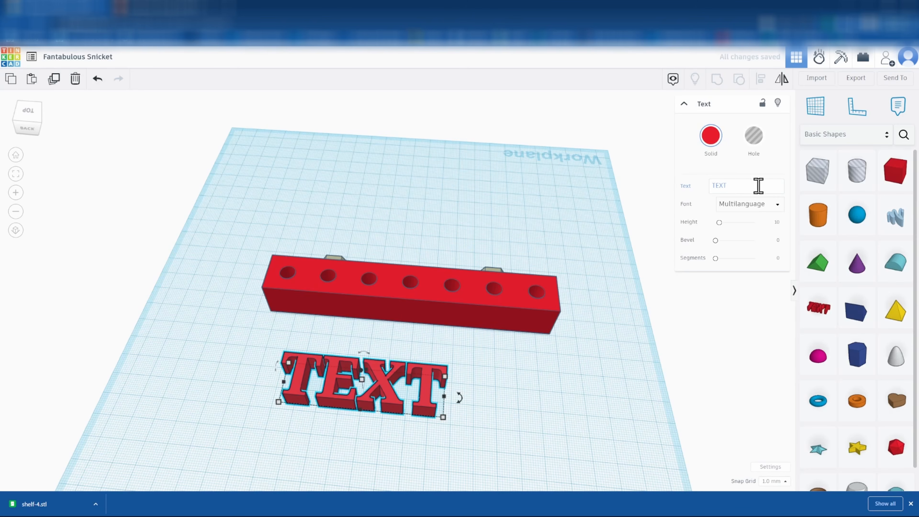
pyautogui.write('3.0')
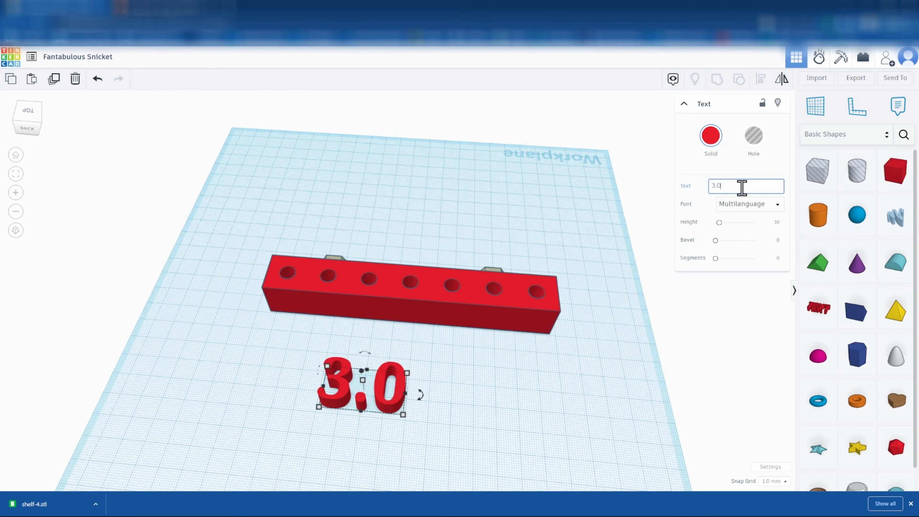
pyautogui.write('mm')
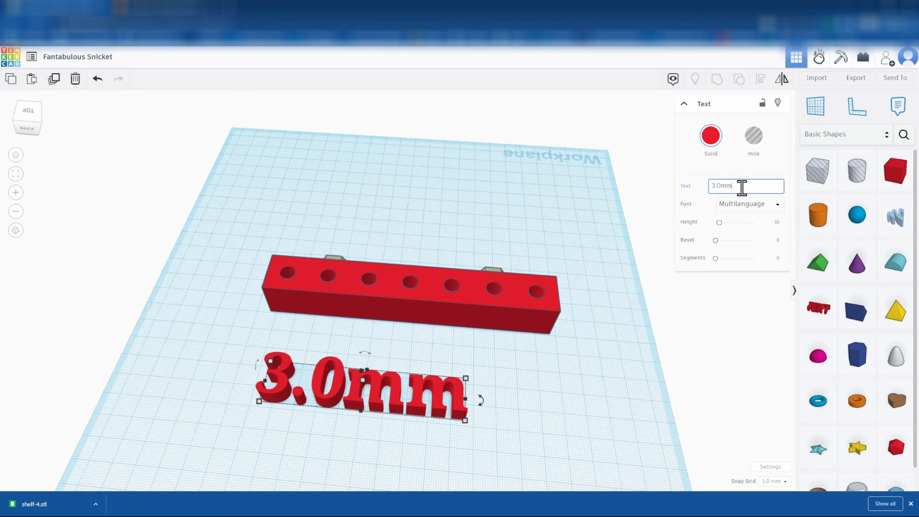
pyautogui.press('Return')
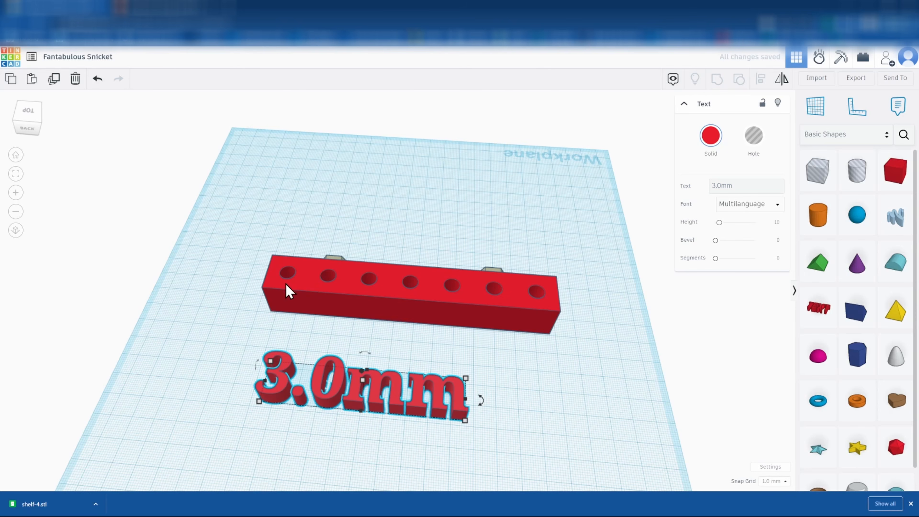
# Scale the 3.0mm text down to about 33 by 7 mm
pyautogui.moveTo(466, 421)
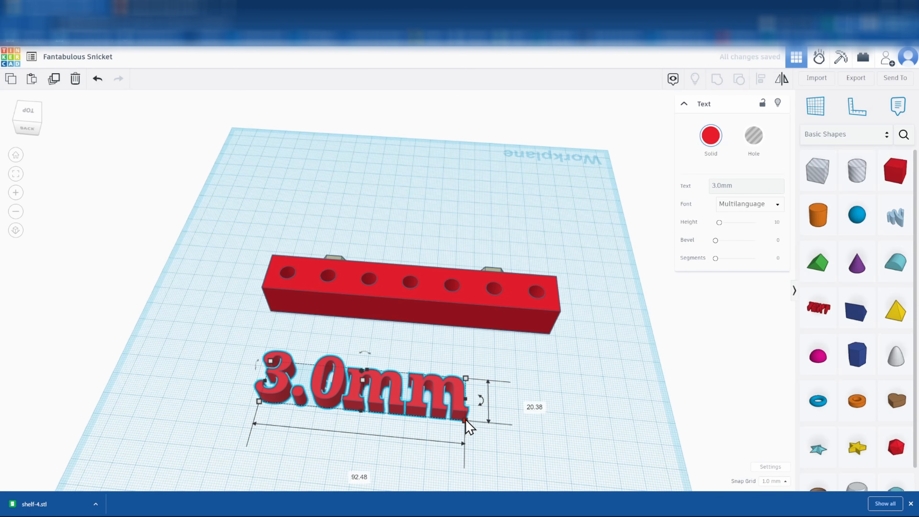
pyautogui.moveTo(465, 421); pyautogui.dragTo(303, 376)
pyautogui.scroll(5, 268, 336)
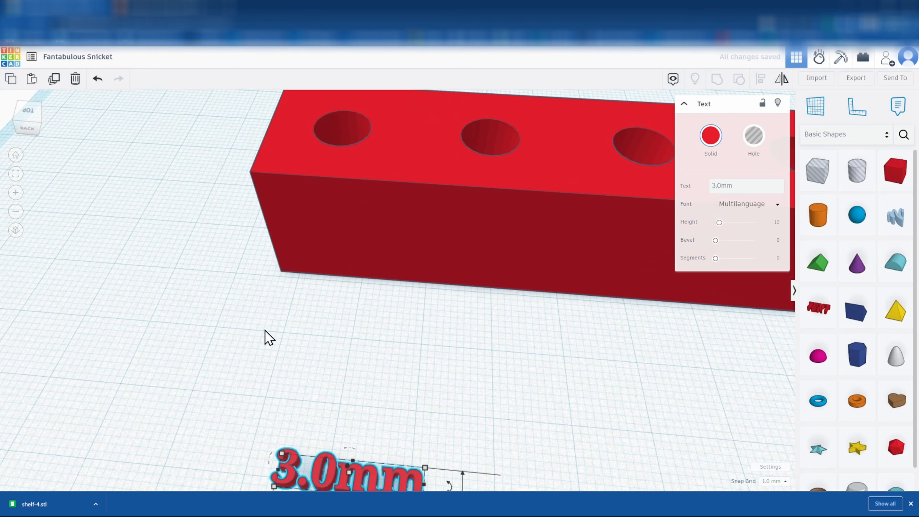
pyautogui.scroll(-5, 270, 344)
# Lift the text to bar height, nudge it onto the bar top and raise it 1 mm to 19 mm
pyautogui.moveTo(335, 421); pyautogui.dragTo(300, 313, button='right')
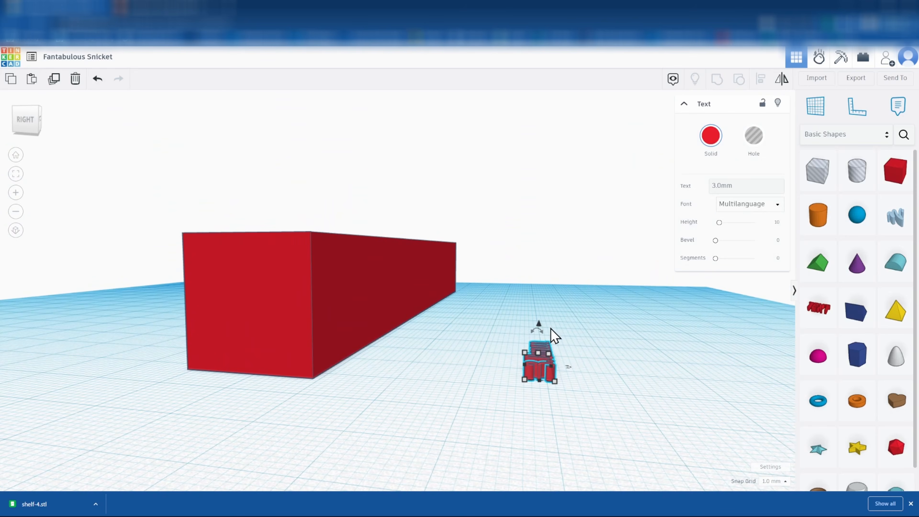
pyautogui.moveTo(539, 323); pyautogui.dragTo(537, 208)
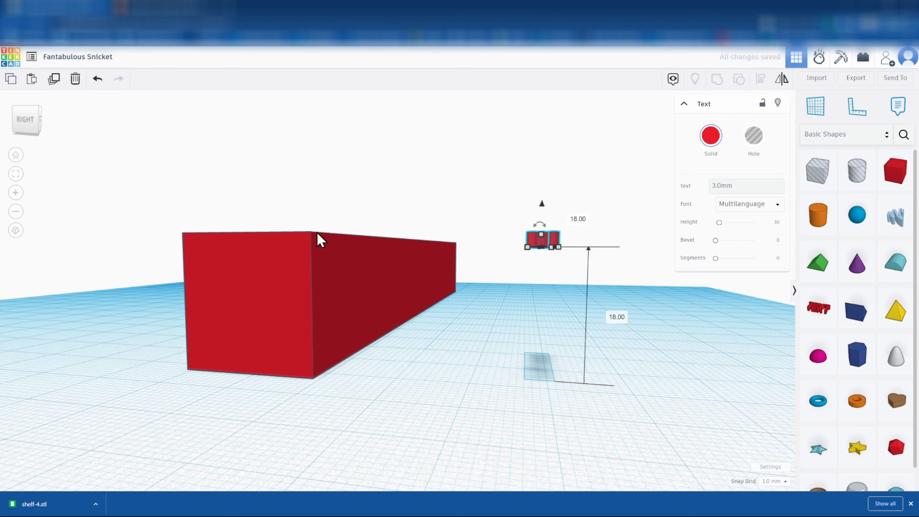
pyautogui.moveTo(408, 365); pyautogui.dragTo(441, 389, button='right')
pyautogui.press('Left')
pyautogui.press('Left')
pyautogui.press('Left')
pyautogui.press('Left')
pyautogui.press('Left')
pyautogui.press('Left')
pyautogui.press('Left')
pyautogui.press('Left')
pyautogui.press('Left')
pyautogui.press('Left')
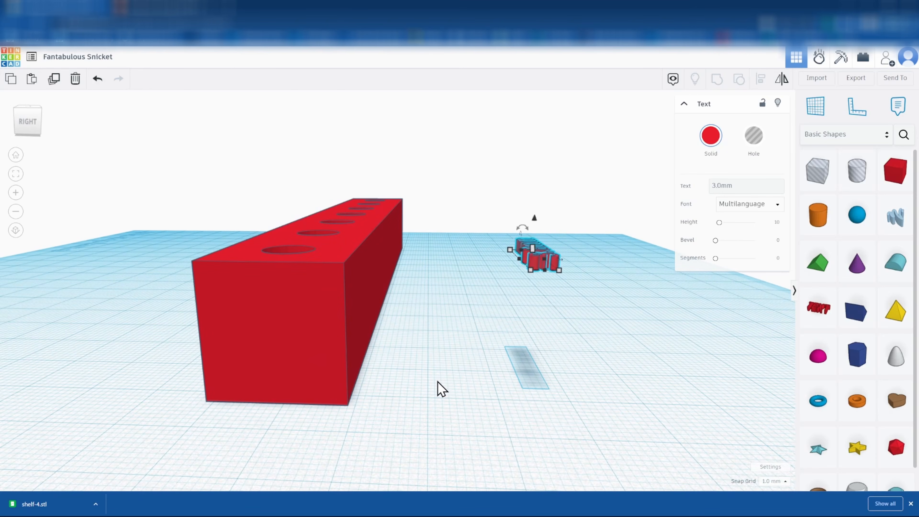
pyautogui.press('Left')
pyautogui.press('Left')
pyautogui.press('Left')
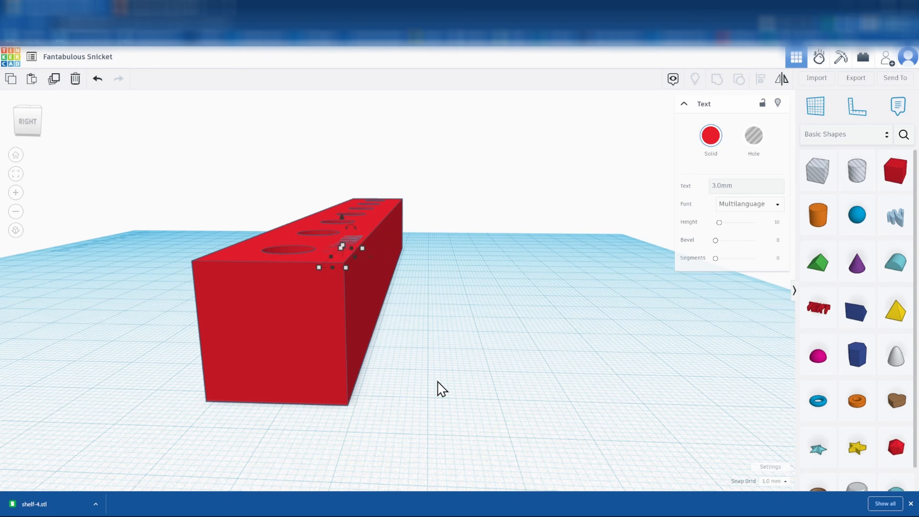
pyautogui.moveTo(506, 346)
pyautogui.mouseDown(button='right')
pyautogui.moveTo(503, 324)
pyautogui.moveTo(506, 355)
pyautogui.mouseUp(button='right')
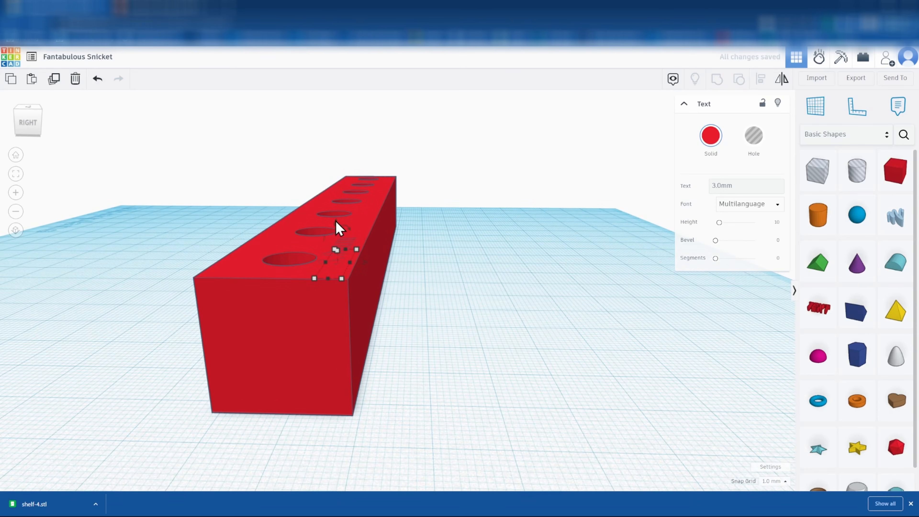
pyautogui.moveTo(335, 225); pyautogui.dragTo(337, 227)
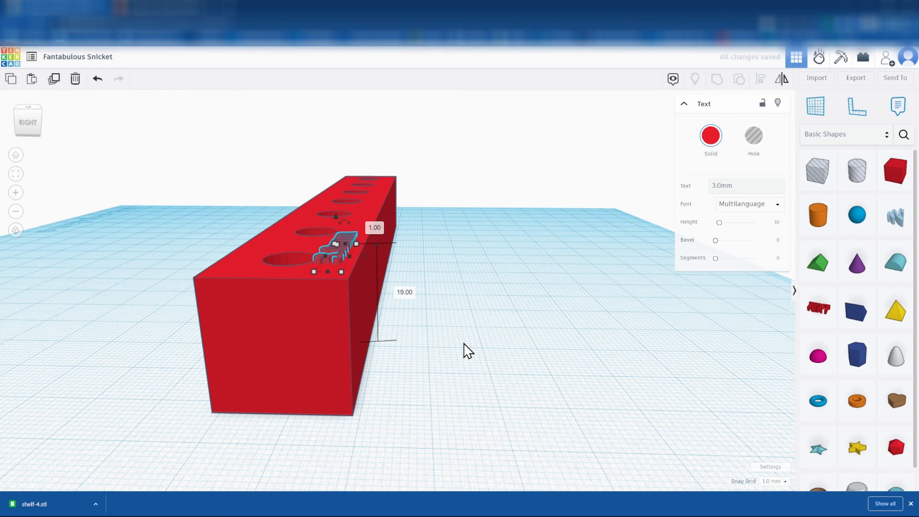
pyautogui.press('Right')
pyautogui.click(461, 293)
# Shrink the 3.0mm text to about 12 by 2.7 mm
pyautogui.moveTo(538, 254); pyautogui.dragTo(297, 345, button='right')
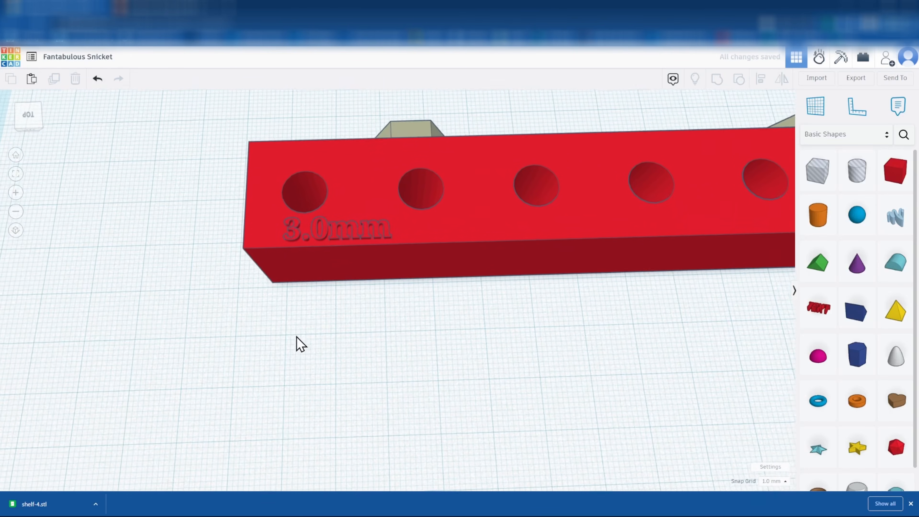
pyautogui.click(327, 234)
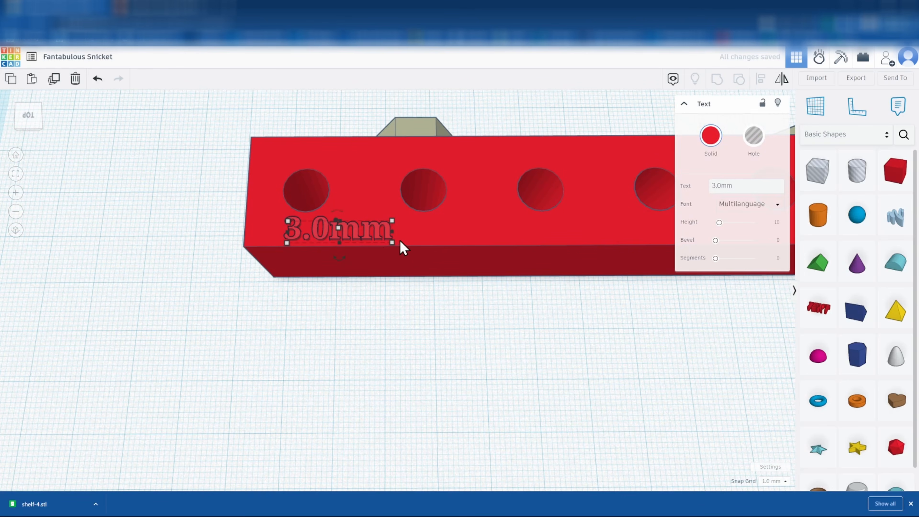
pyautogui.moveTo(394, 246); pyautogui.dragTo(349, 235)
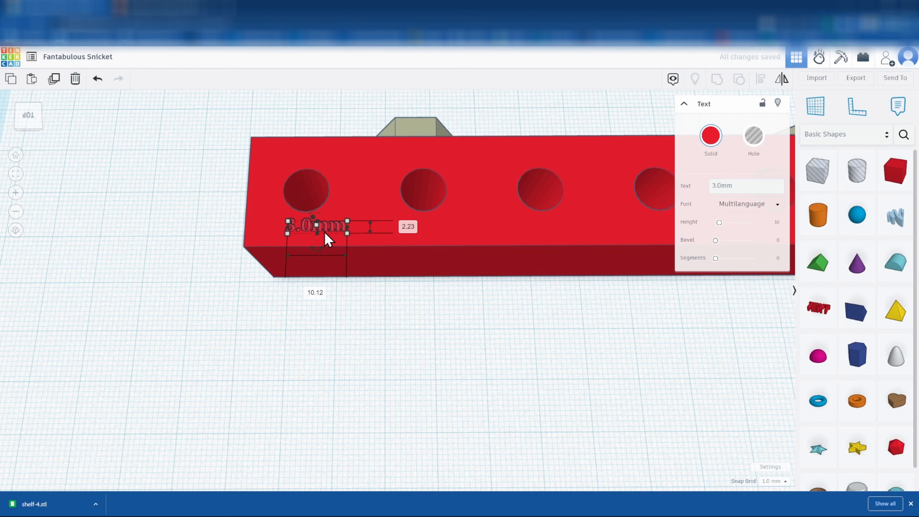
pyautogui.click(390, 343)
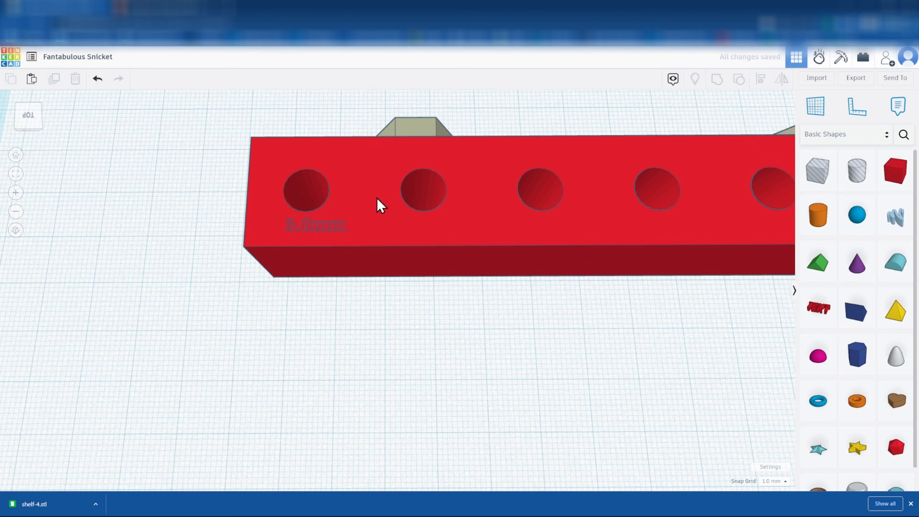
# Ungroup the red bar and align the 3.0mm text with the hole cylinders
pyautogui.click(385, 203)
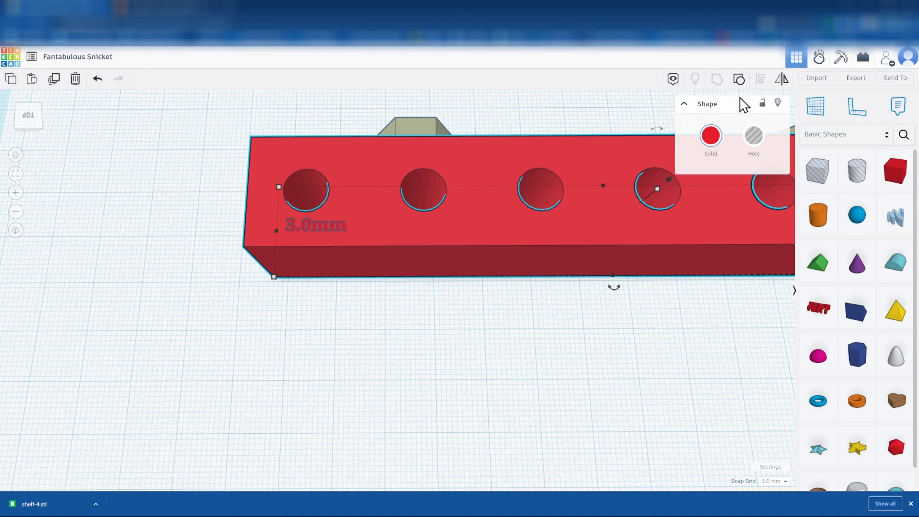
pyautogui.click(739, 81)
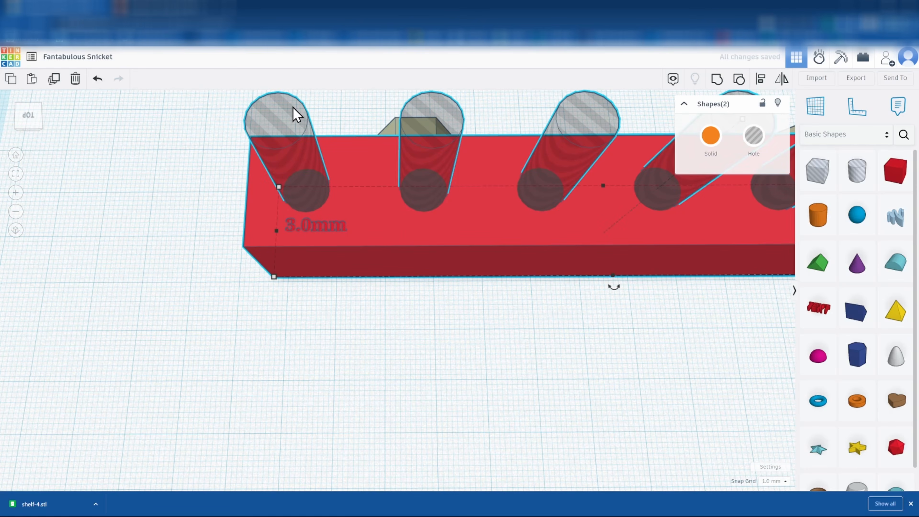
pyautogui.click(339, 353)
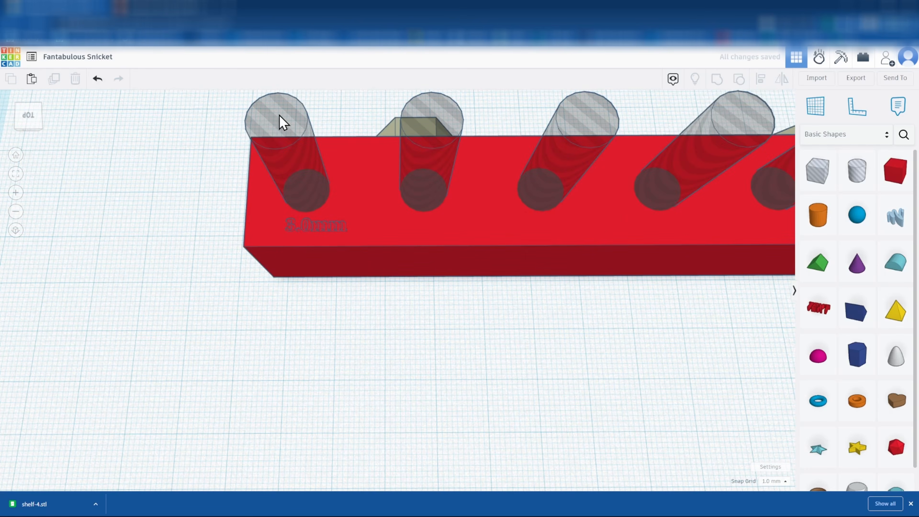
pyautogui.click(282, 122)
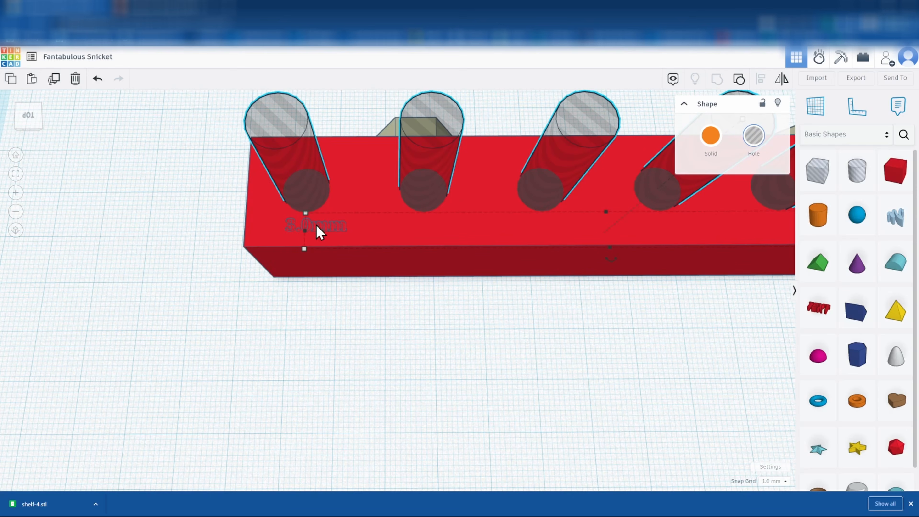
pyautogui.keyDown('shift'); pyautogui.click(315, 233); pyautogui.keyUp('shift')
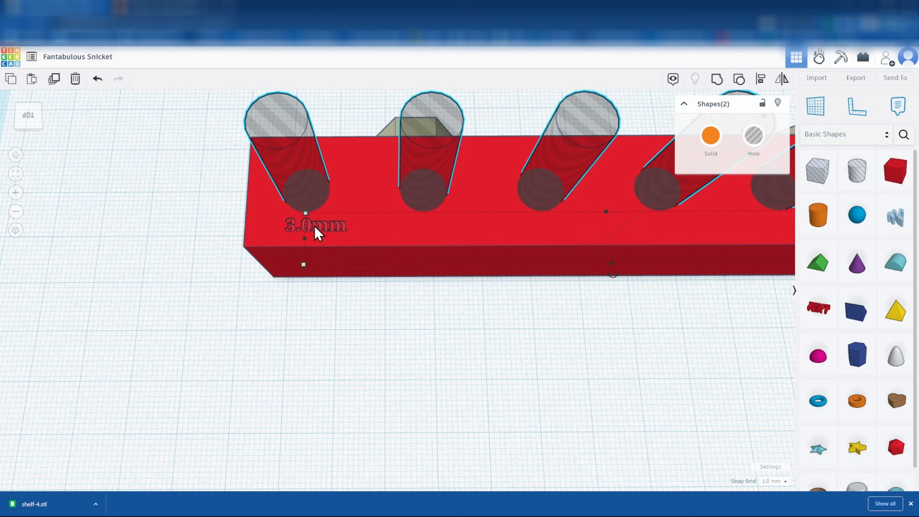
pyautogui.click(761, 80)
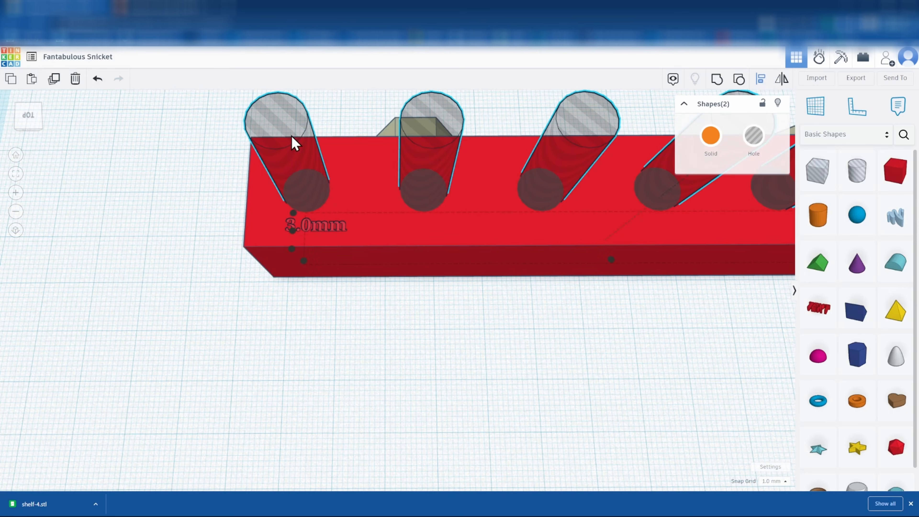
pyautogui.click(304, 261)
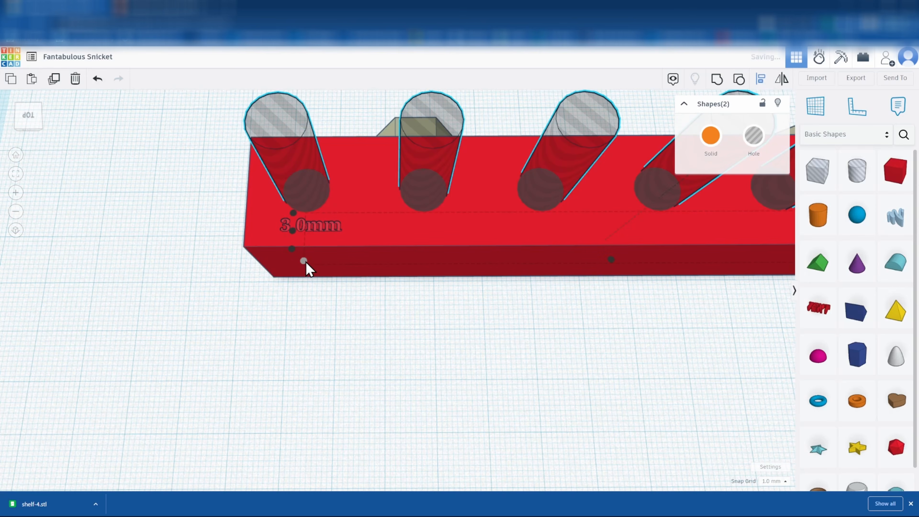
pyautogui.click(304, 312)
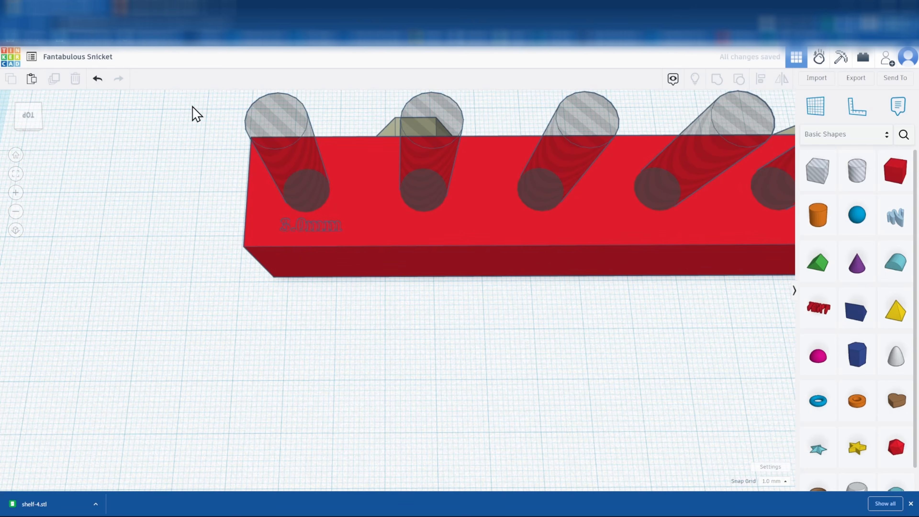
# Group the bar, holes and 3.0mm text into a single solid
pyautogui.moveTo(193, 120); pyautogui.dragTo(357, 263)
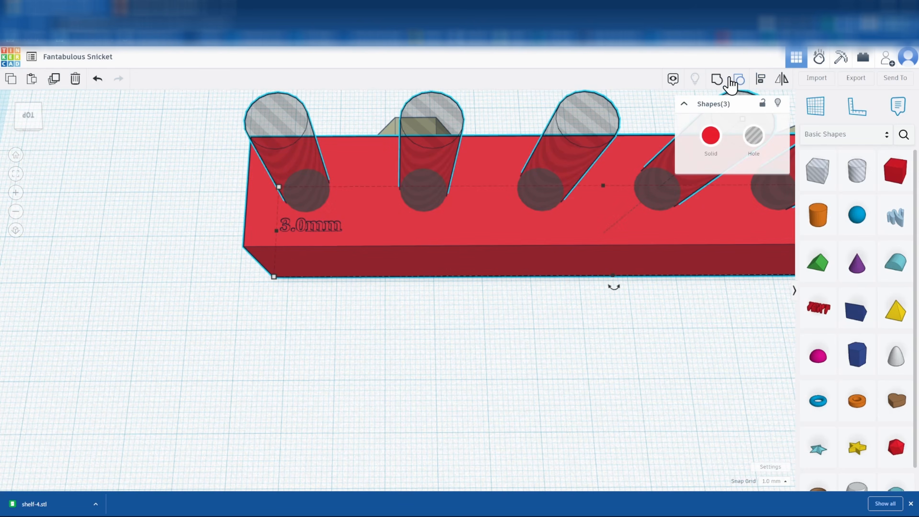
pyautogui.click(717, 79)
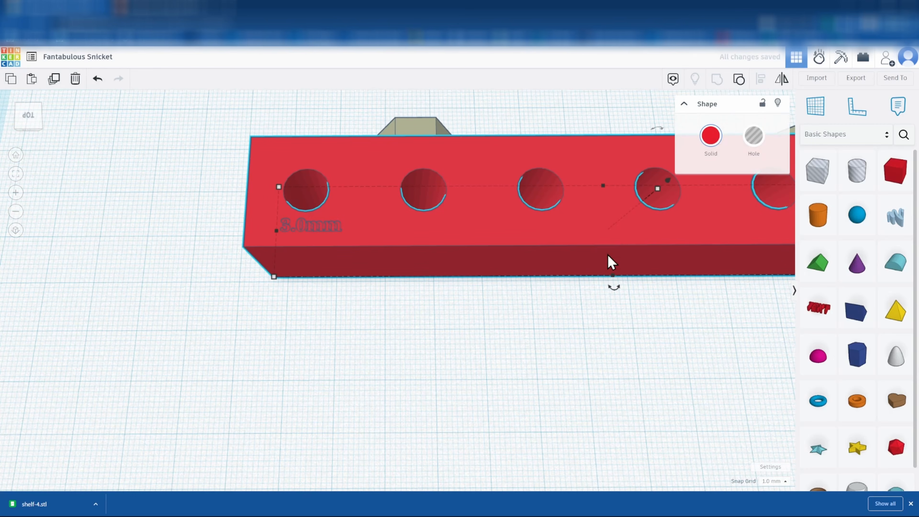
pyautogui.click(314, 351)
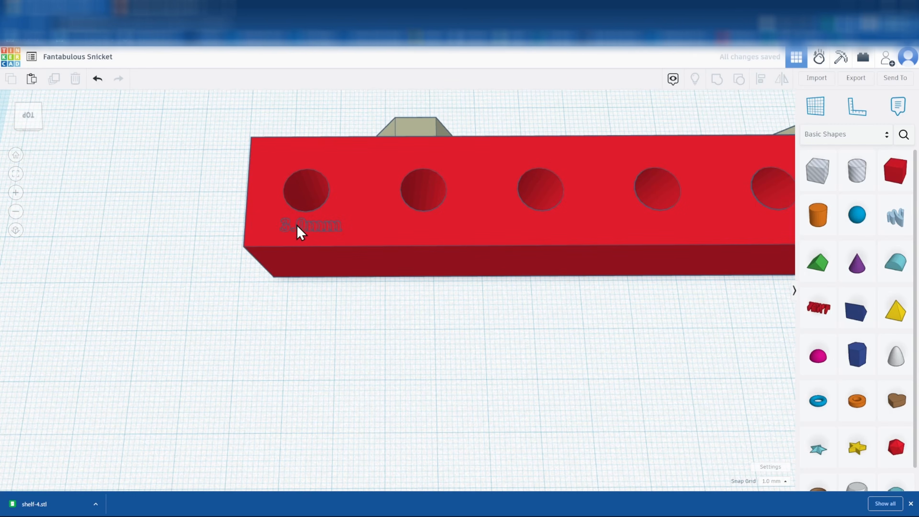
pyautogui.moveTo(236, 286); pyautogui.dragTo(351, 279, button='right')
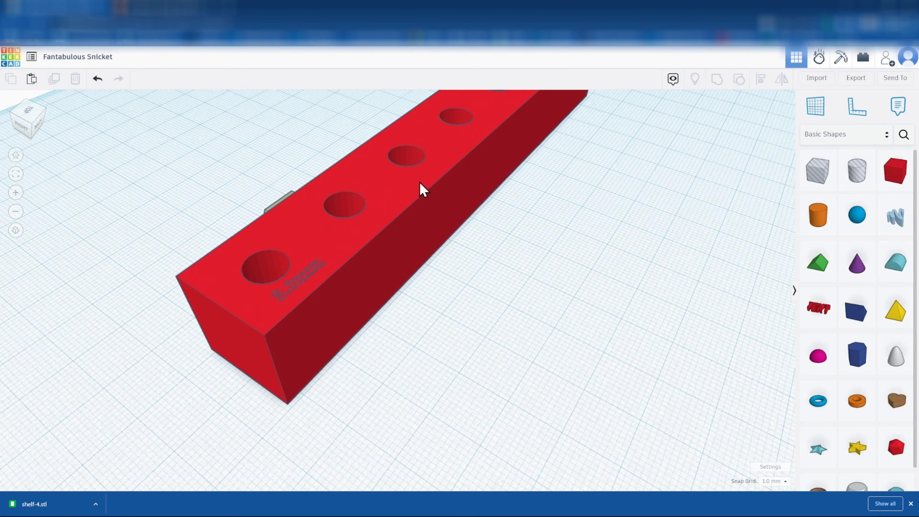
pyautogui.moveTo(577, 349); pyautogui.dragTo(455, 322, button='right')
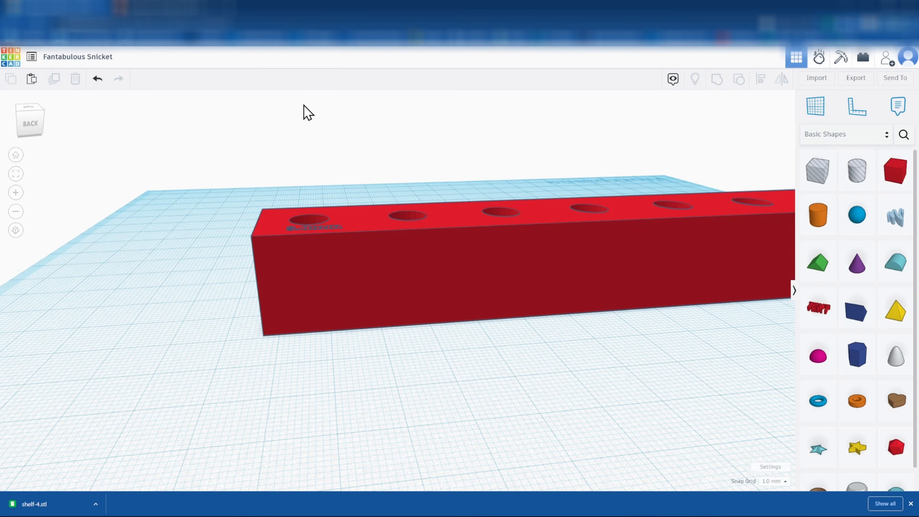
# Search image results for 'tekton png' in a new tab and preview the red TEKTON logo
pyautogui.click(226, 10)
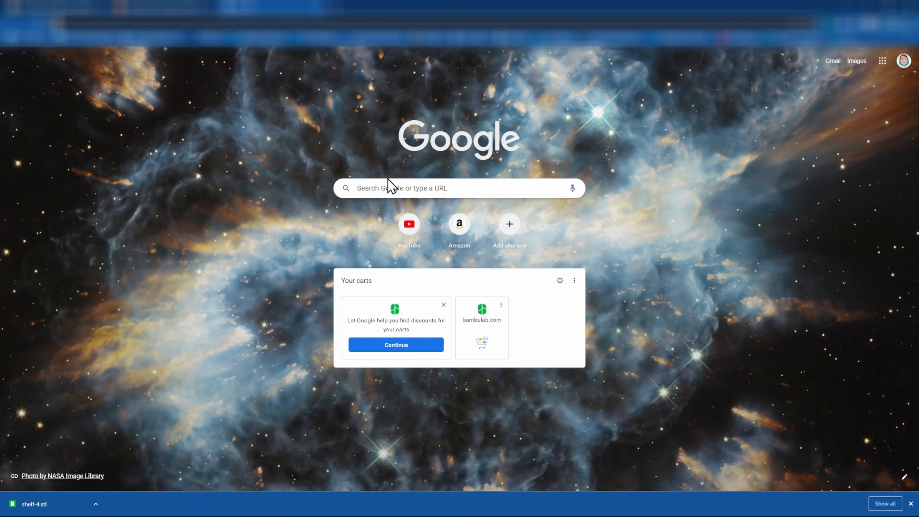
pyautogui.click(402, 192)
pyautogui.write('tek')
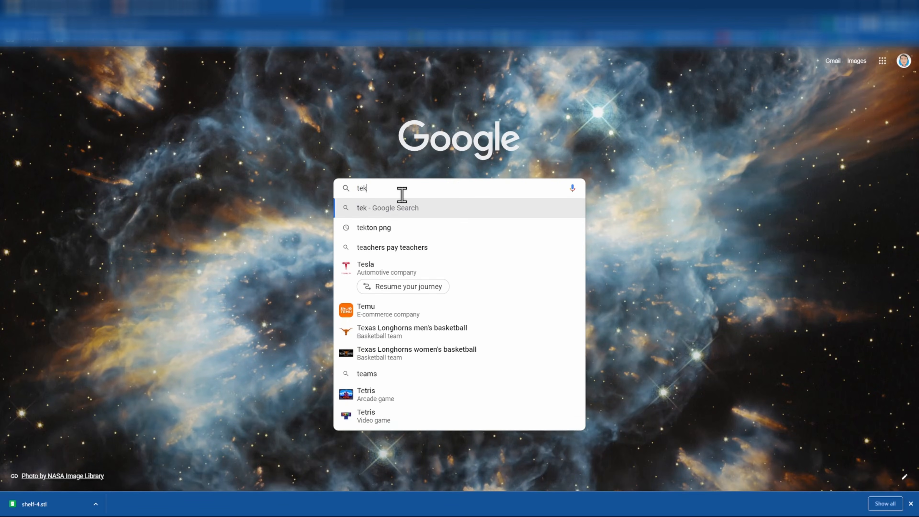
pyautogui.write('ton png')
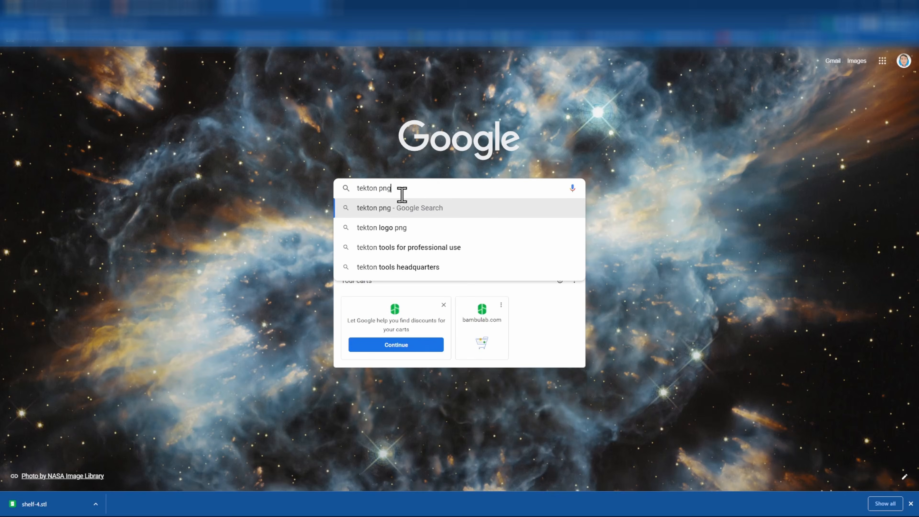
pyautogui.press('Return')
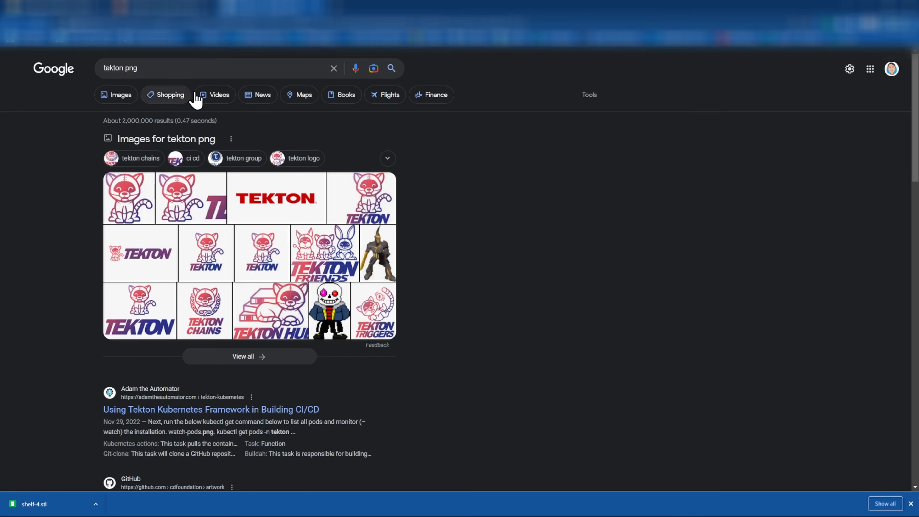
pyautogui.click(117, 94)
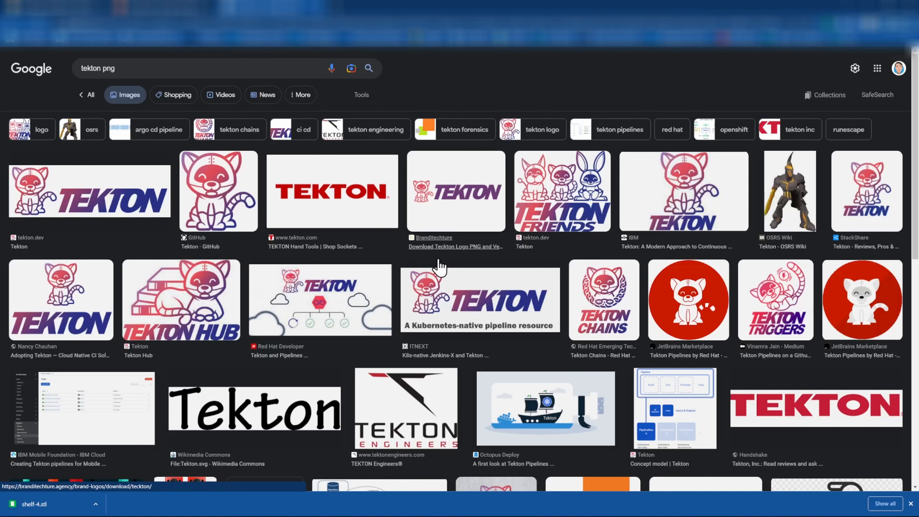
pyautogui.click(804, 409)
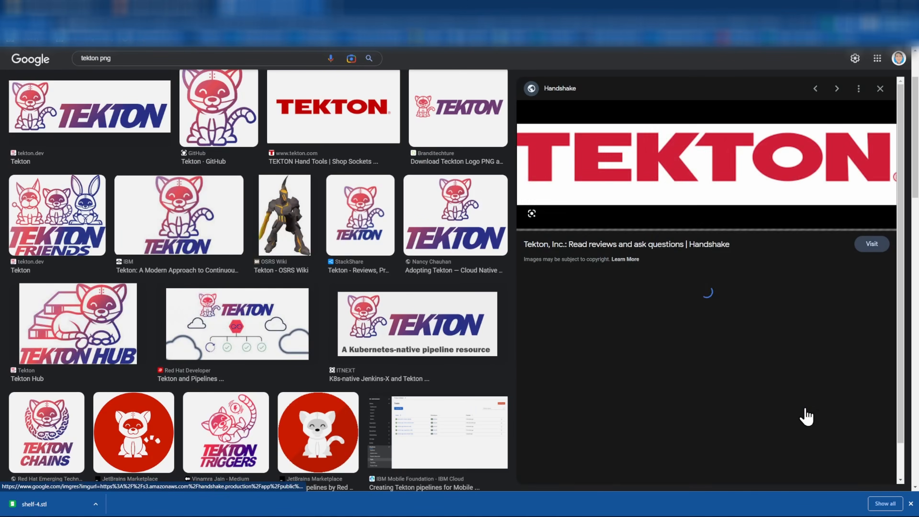
# Save the red TEKTON logo image to Downloads as tekton.png
pyautogui.rightClick(642, 175)
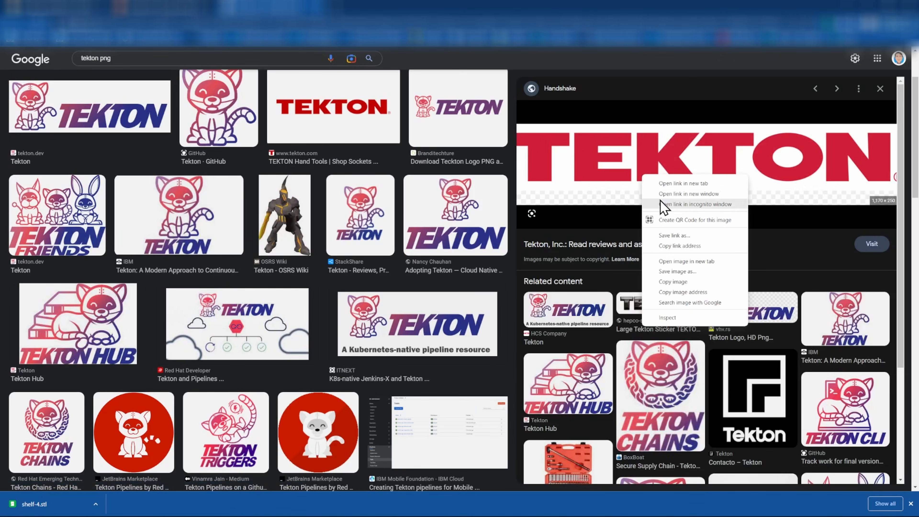
pyautogui.click(682, 272)
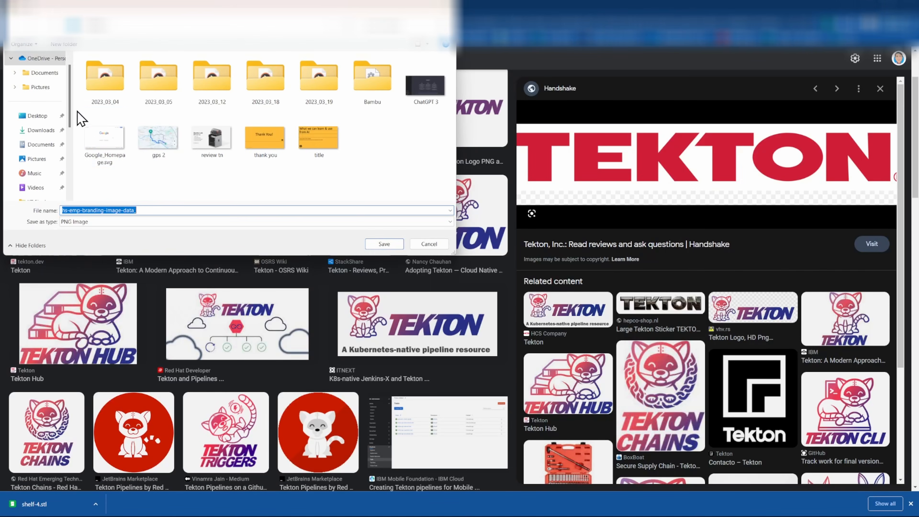
pyautogui.click(40, 131)
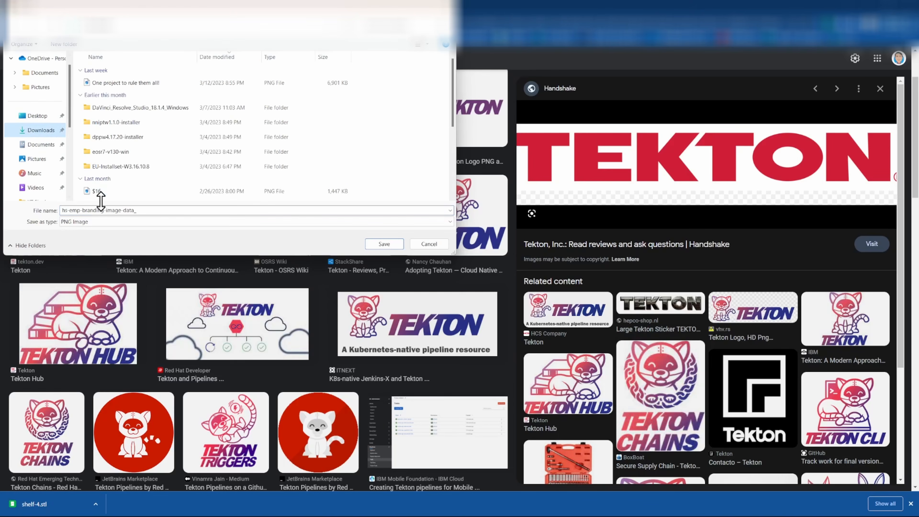
pyautogui.click(107, 211)
pyautogui.write('t')
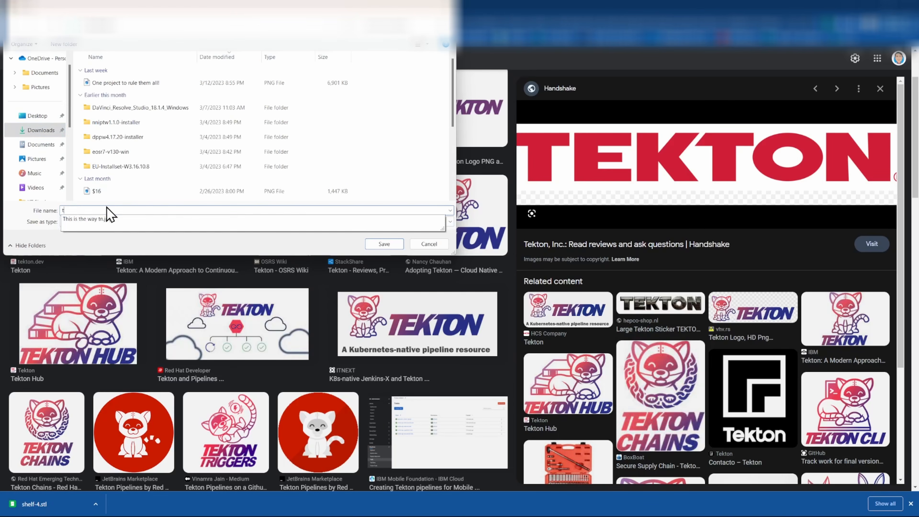
pyautogui.write('ekton')
pyautogui.press('Return')
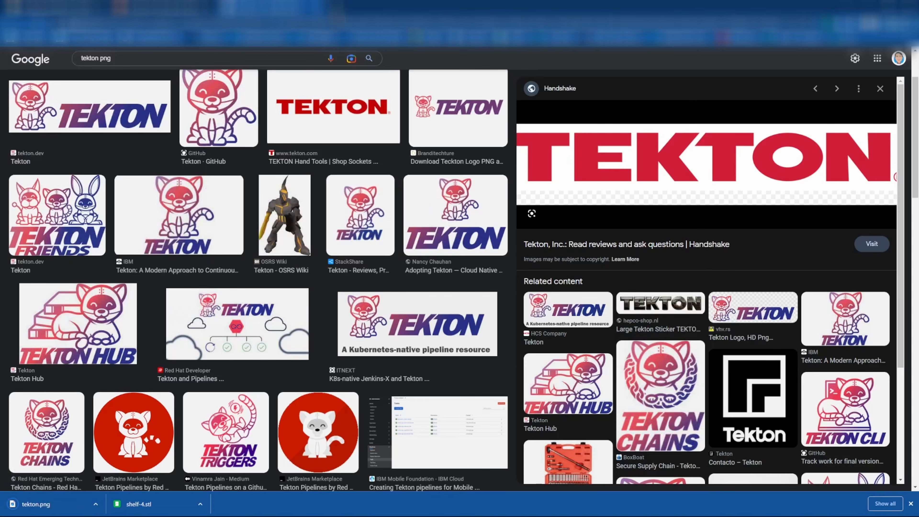
# Search the web for 'png to svg' converters
pyautogui.write('p')
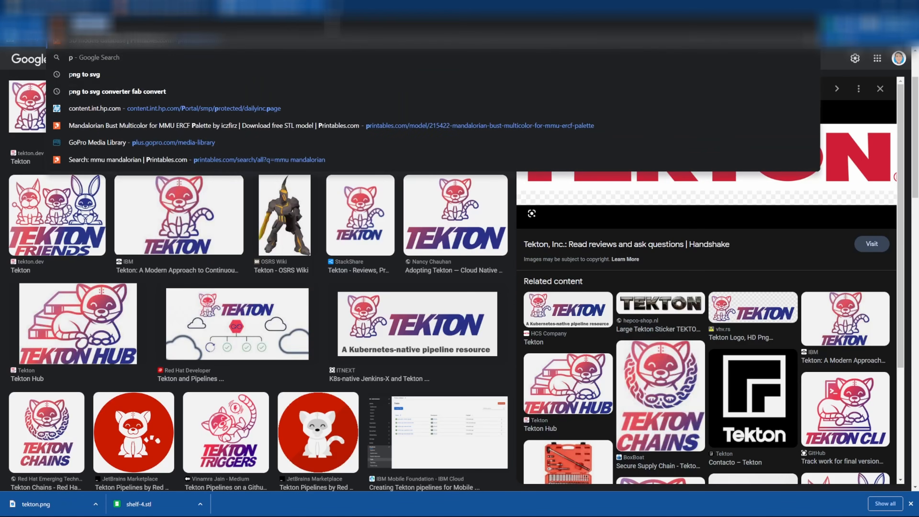
pyautogui.write('ng to svg')
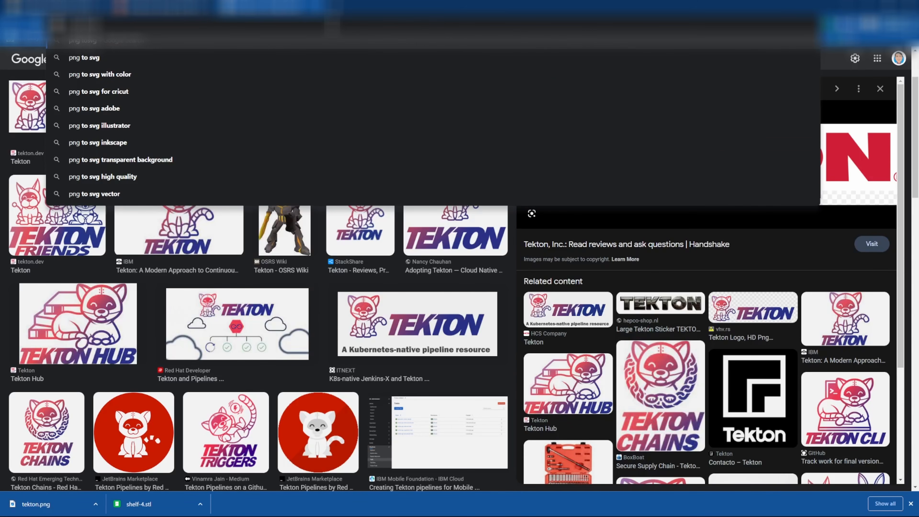
pyautogui.press('BackSpace')
pyautogui.press('BackSpace')
pyautogui.press('BackSpace')
pyautogui.press('BackSpace')
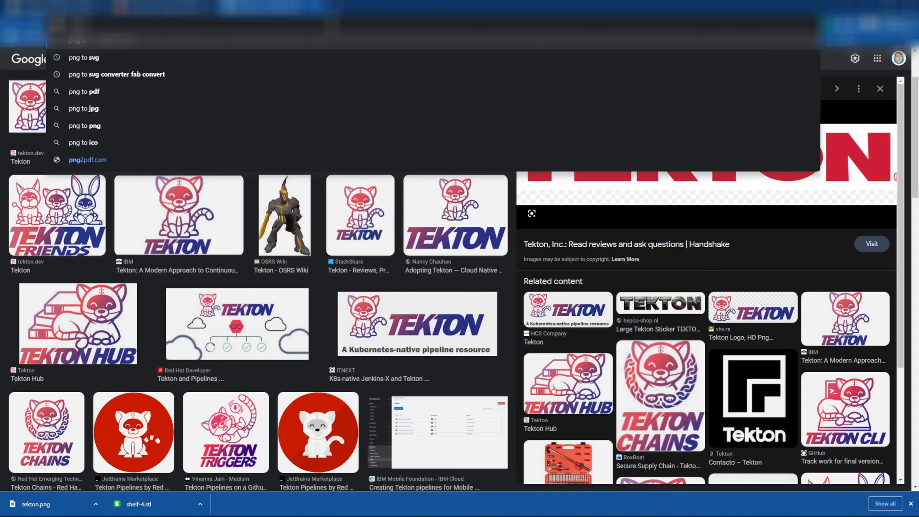
pyautogui.write('svg')
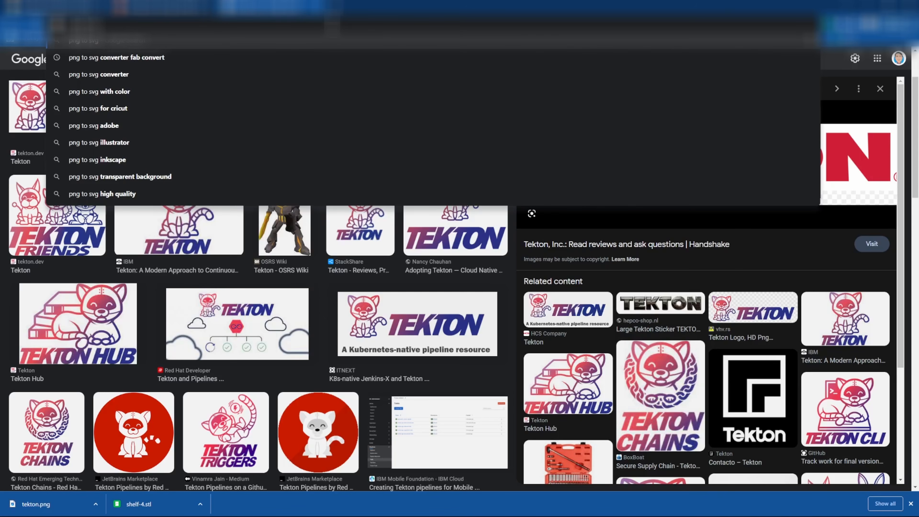
pyautogui.press('Return')
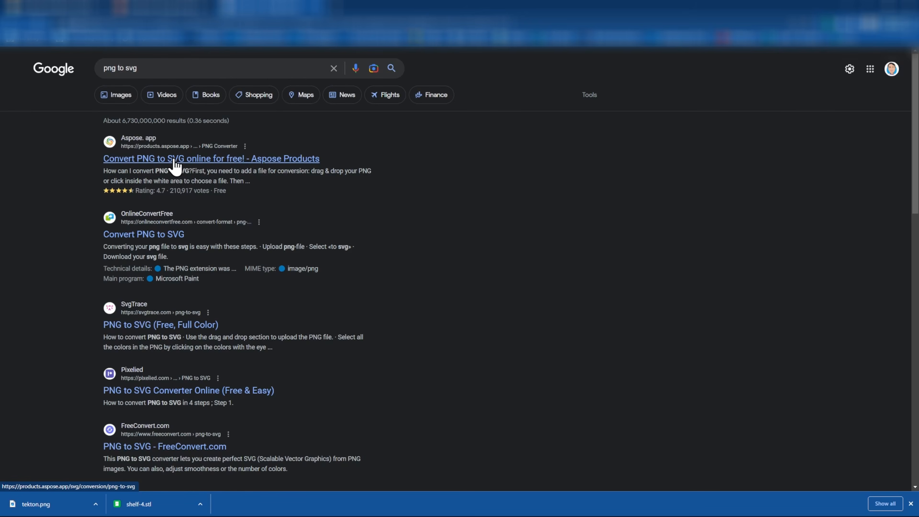
pyautogui.scroll(-1, 304, 254)
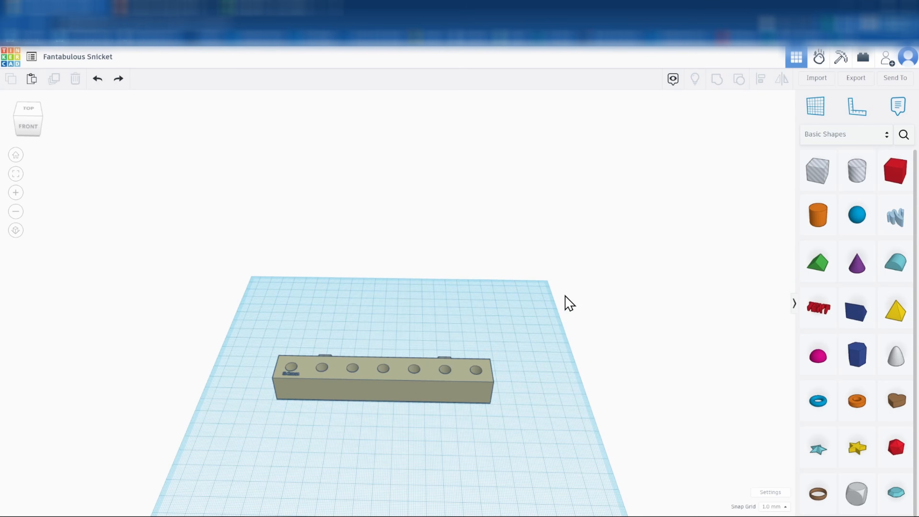
# Import the tekton (1).svg logo file with the scale set to 50%
pyautogui.click(816, 80)
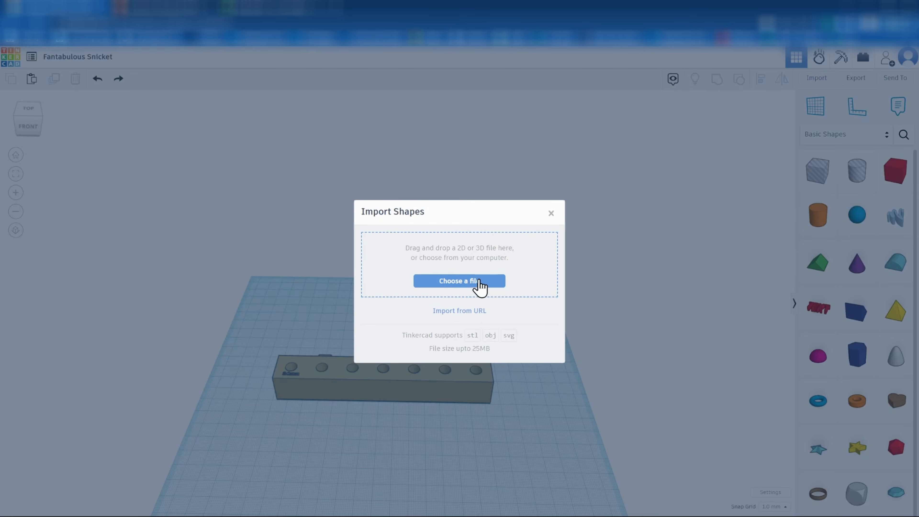
pyautogui.click(467, 282)
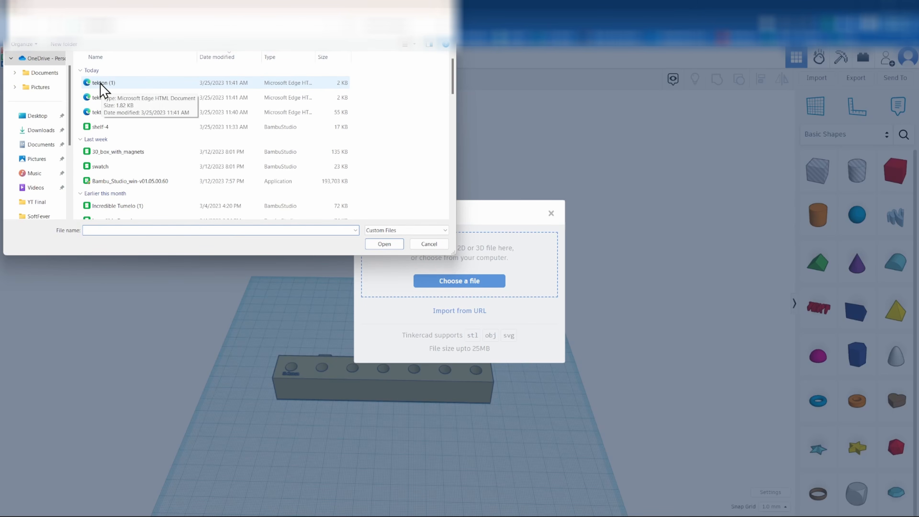
pyautogui.doubleClick(103, 83)
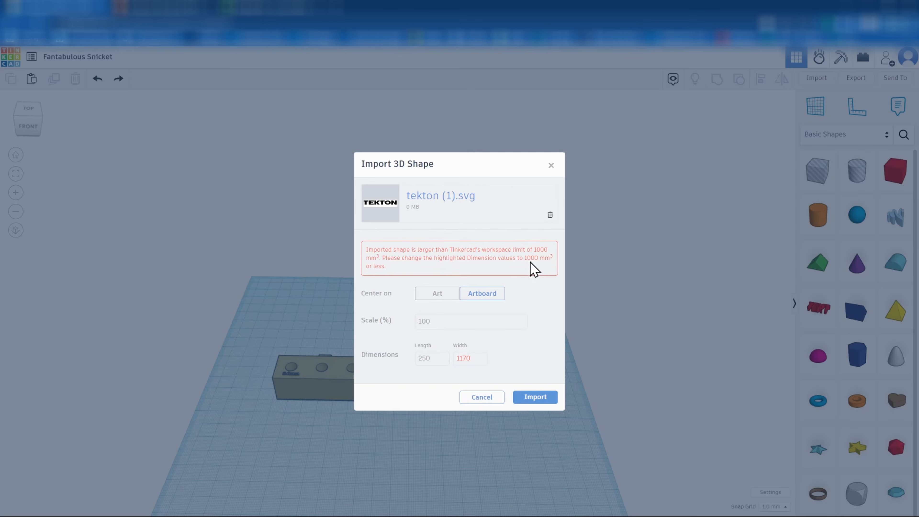
pyautogui.click(427, 321)
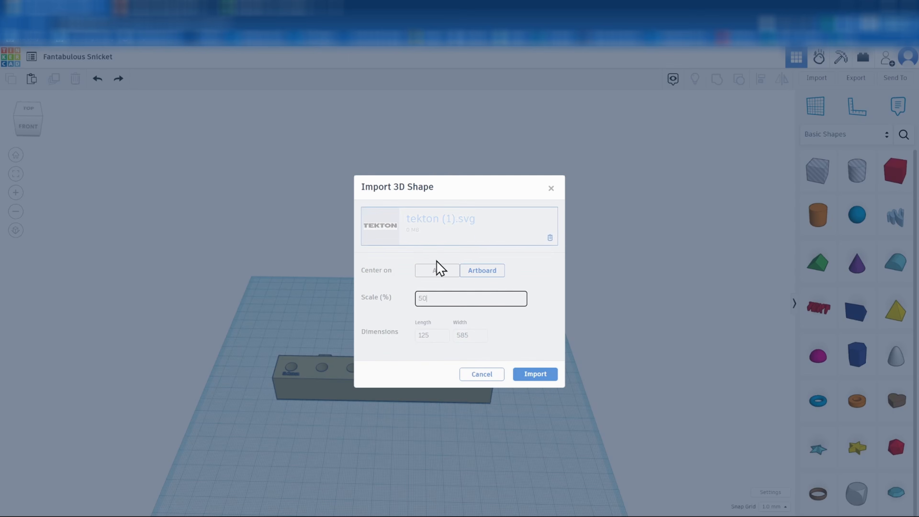
pyautogui.click(533, 378)
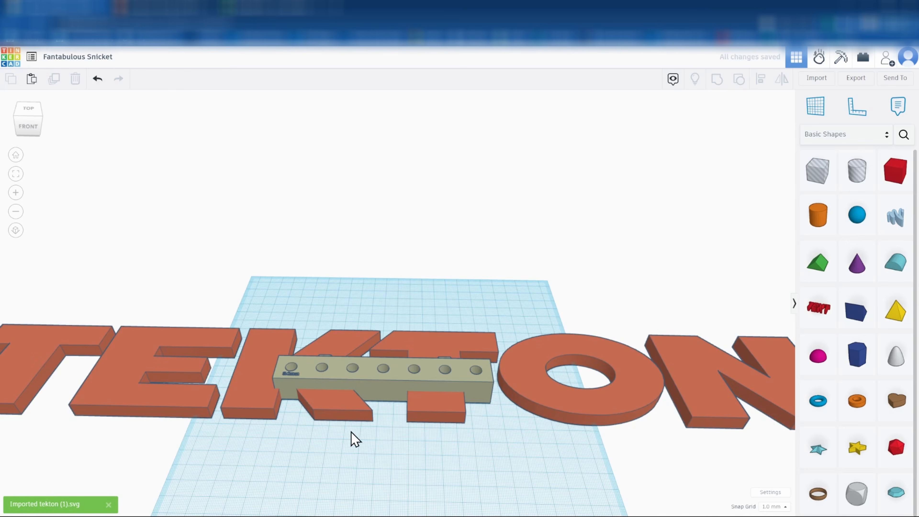
# Shrink the imported TEKTON letters to a smaller size
pyautogui.click(532, 367)
pyautogui.scroll(-3, 492, 431)
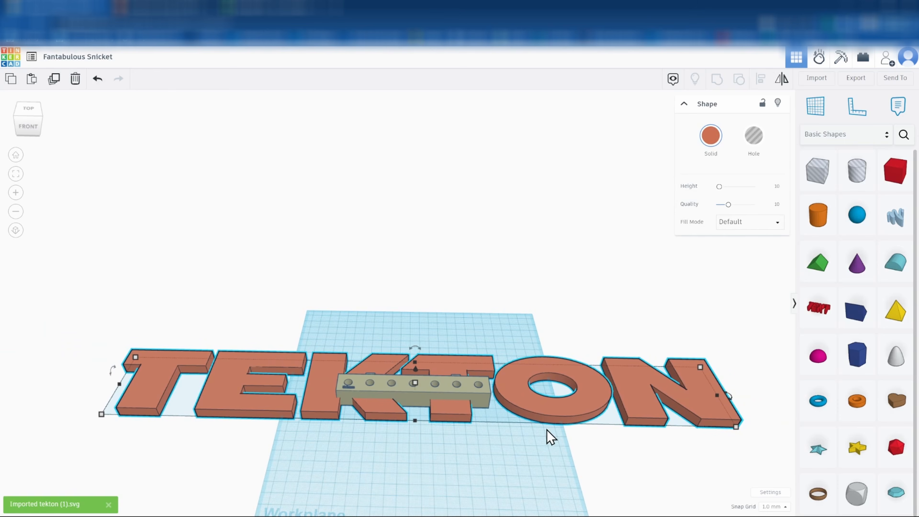
pyautogui.moveTo(736, 427); pyautogui.dragTo(425, 423)
pyautogui.click(414, 461)
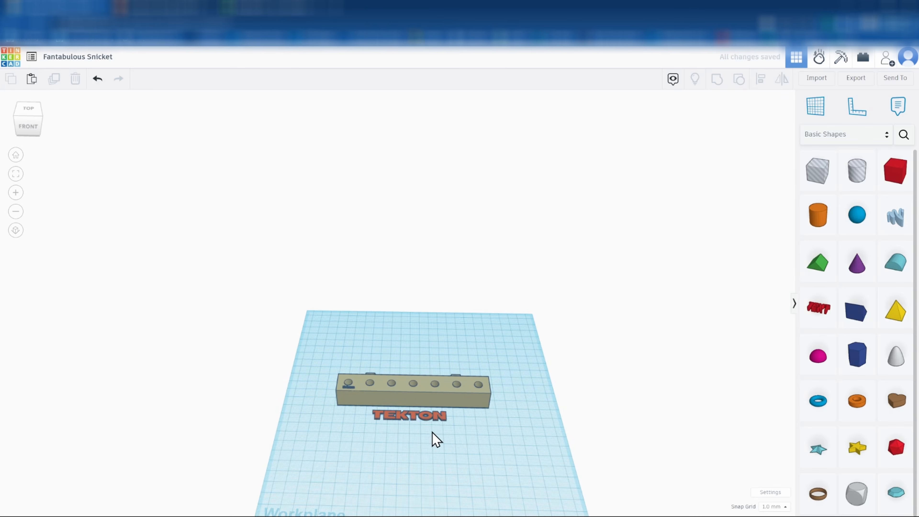
# Rotate the TEKTON letters 90° so they stand upright
pyautogui.scroll(5, 443, 421)
pyautogui.scroll(5, 420, 429)
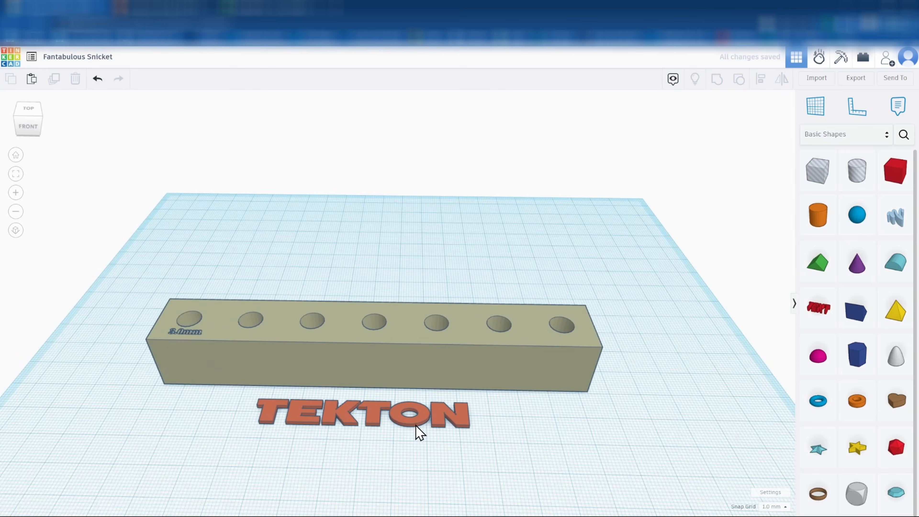
pyautogui.click(450, 422)
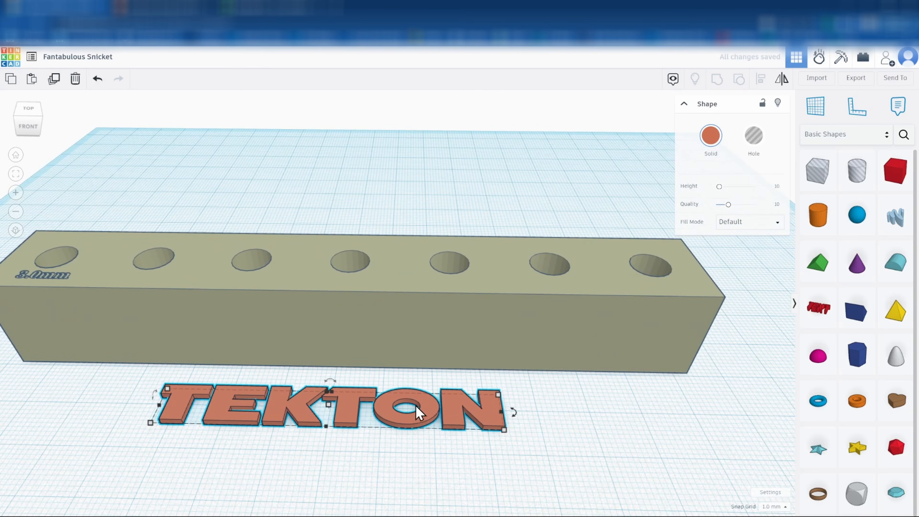
pyautogui.moveTo(155, 394); pyautogui.dragTo(149, 427)
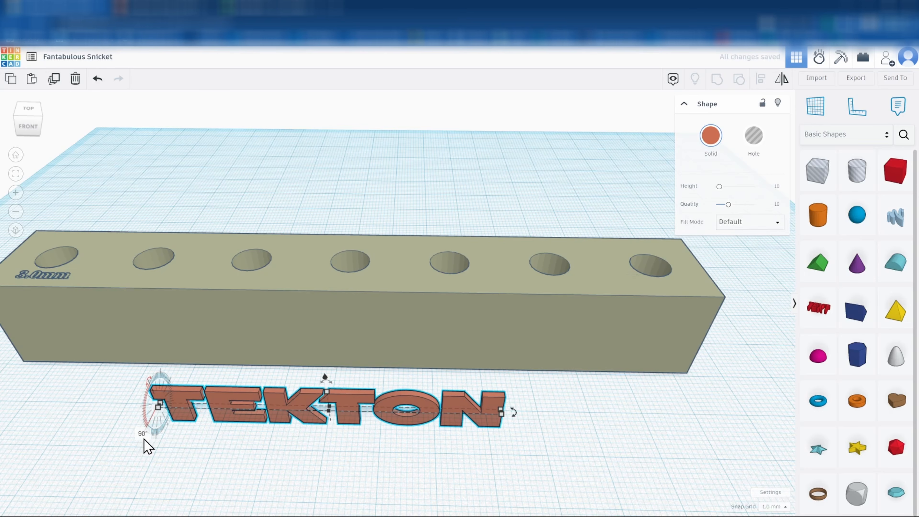
pyautogui.click(321, 436)
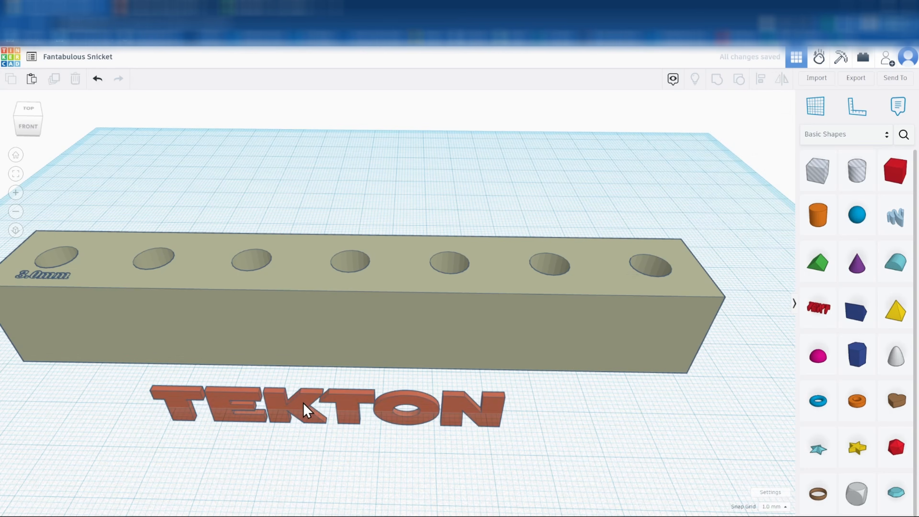
# Align the TEKTON letters with the bar, centred on the bar's middle handle
pyautogui.click(305, 409)
pyautogui.keyDown('shift'); pyautogui.click(311, 320); pyautogui.keyUp('shift')
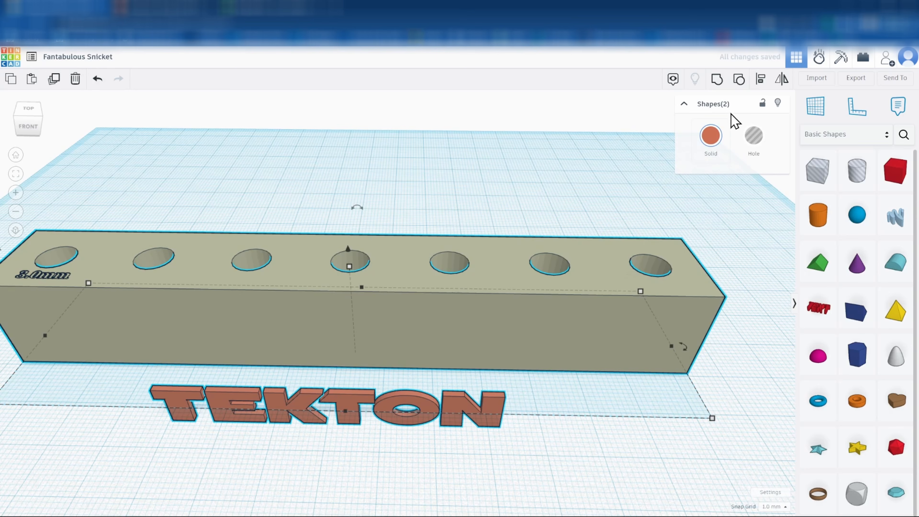
pyautogui.click(346, 423)
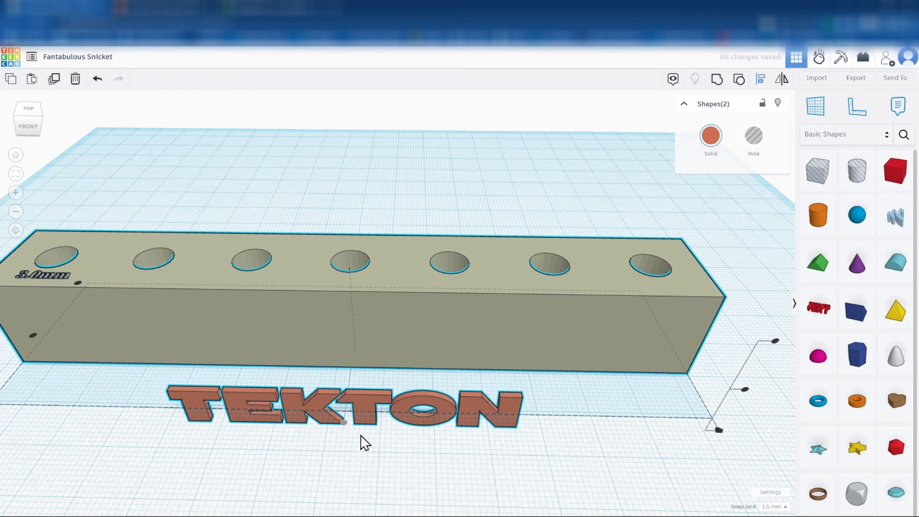
# Lift the TEKTON logo off the workplane, up to the bar's height
pyautogui.click(201, 446)
pyautogui.click(198, 423)
pyautogui.moveTo(186, 431); pyautogui.dragTo(327, 384, button='right')
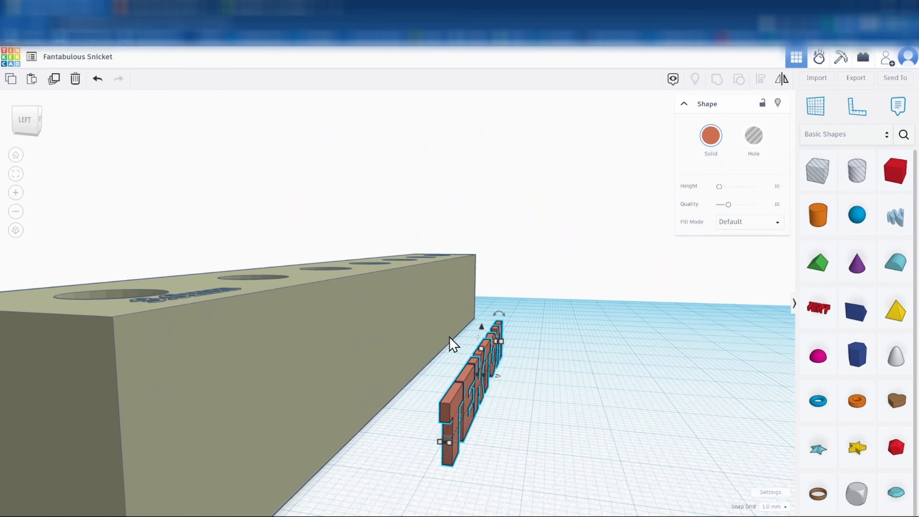
pyautogui.moveTo(482, 327); pyautogui.dragTo(481, 307)
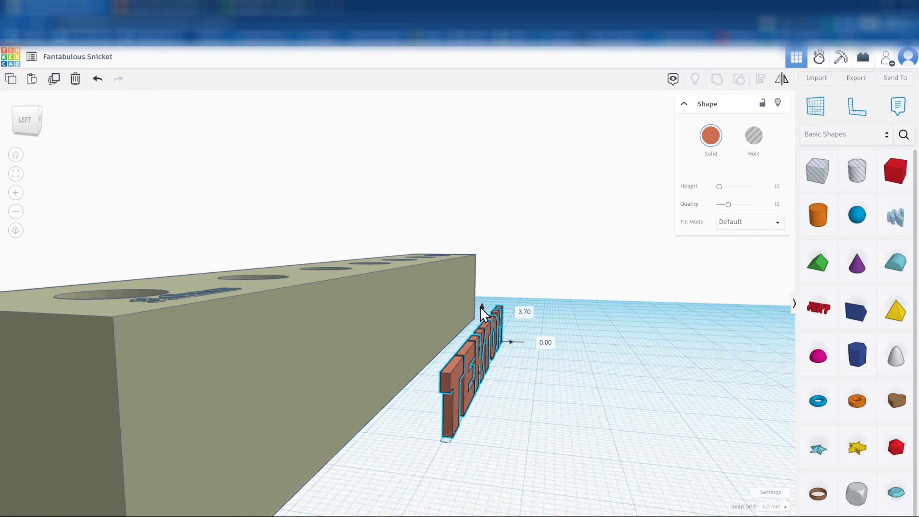
pyautogui.moveTo(483, 312); pyautogui.dragTo(479, 296)
pyautogui.moveTo(388, 419); pyautogui.dragTo(411, 419, button='right')
# Nudge the TEKTON logo into the bar's front face, then slightly back out
pyautogui.press('Left')
pyautogui.press('Left')
pyautogui.press('Left')
pyautogui.press('Left')
pyautogui.press('Left')
pyautogui.press('Left')
pyautogui.press('Left')
pyautogui.press('Left')
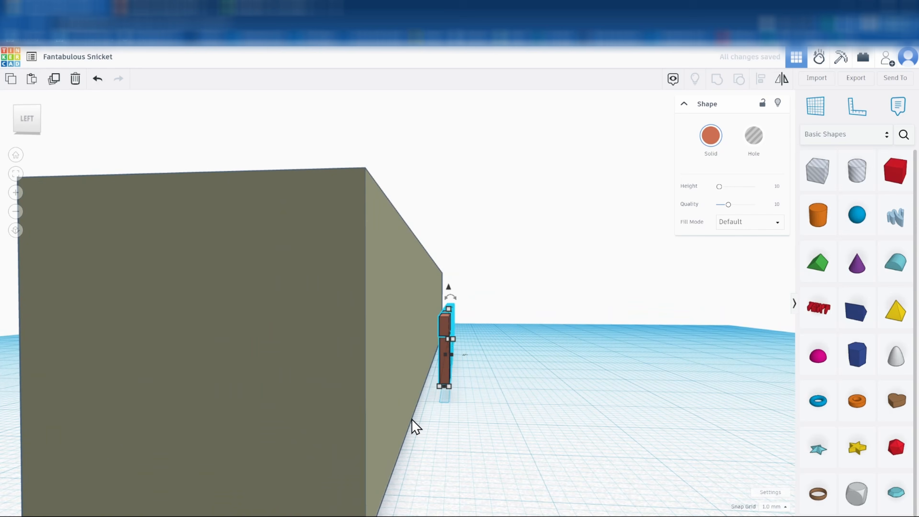
pyautogui.press('Left')
pyautogui.press('Left')
pyautogui.press('Left')
pyautogui.press('Left')
pyautogui.press('Right')
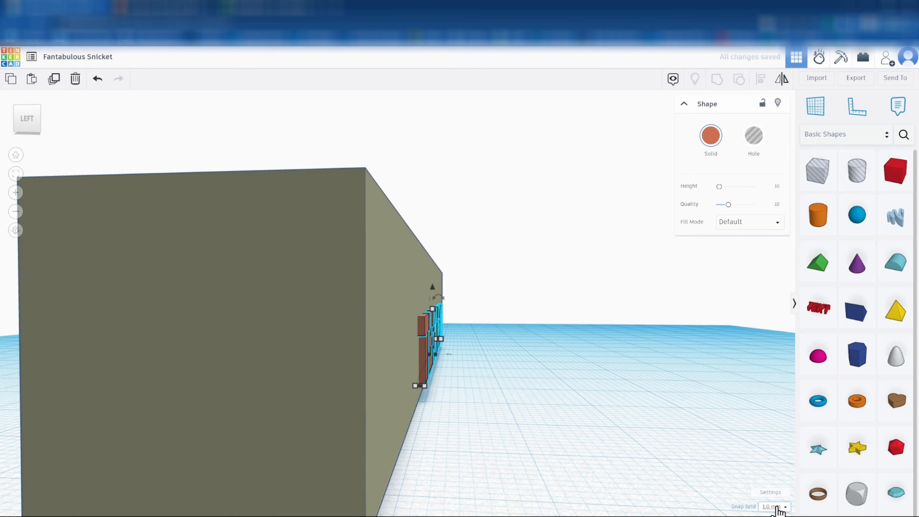
# Set the snap grid to 0.5 mm and fine-nudge the logo against the front face
pyautogui.click(778, 507)
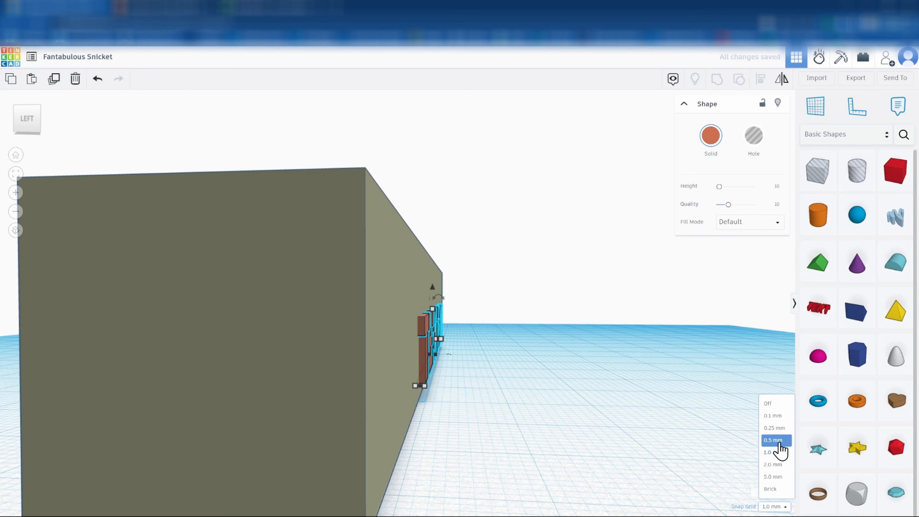
pyautogui.click(778, 439)
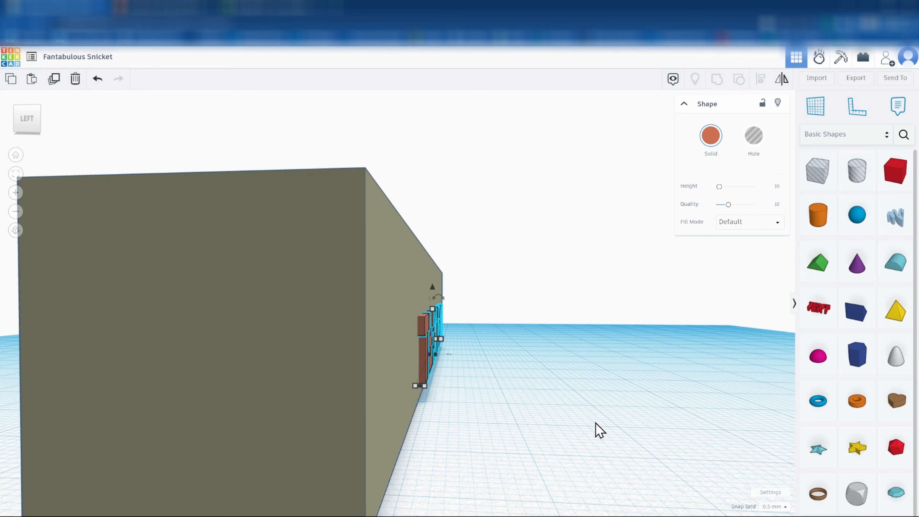
pyautogui.press('Left')
pyautogui.click(511, 388)
pyautogui.moveTo(543, 353); pyautogui.dragTo(302, 352, button='right')
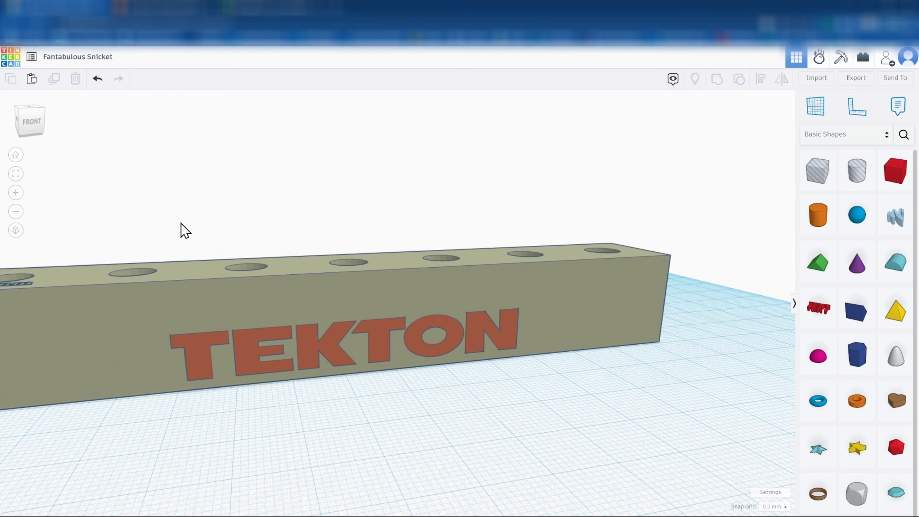
# Group the bar with the TEKTON logo so the letters engrave its front
pyautogui.moveTo(223, 239); pyautogui.dragTo(412, 437)
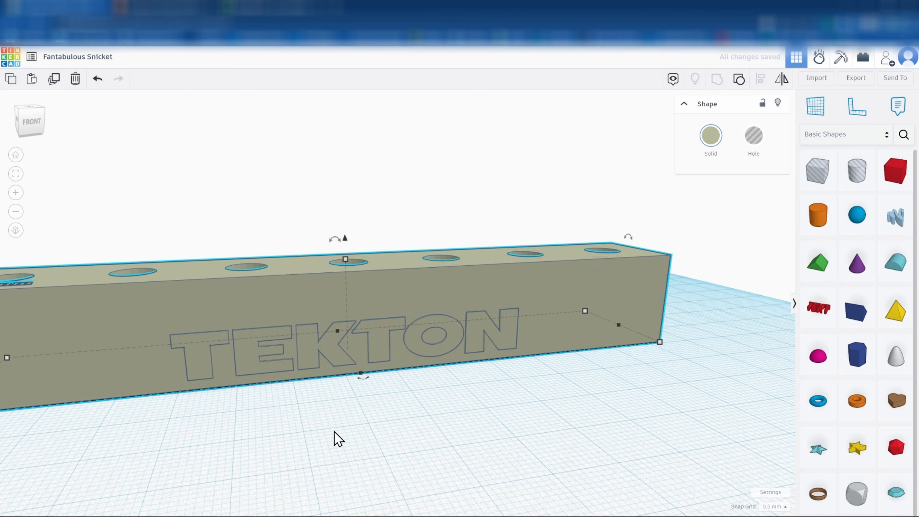
pyautogui.click(332, 440)
pyautogui.scroll(-3, 235, 406)
pyautogui.moveTo(230, 409); pyautogui.dragTo(333, 448, button='right')
# Place a Hexagonal Prism on the workplane and stretch it to 58.50 mm tall
pyautogui.scroll(3, 332, 447)
pyautogui.scroll(-3, 330, 438)
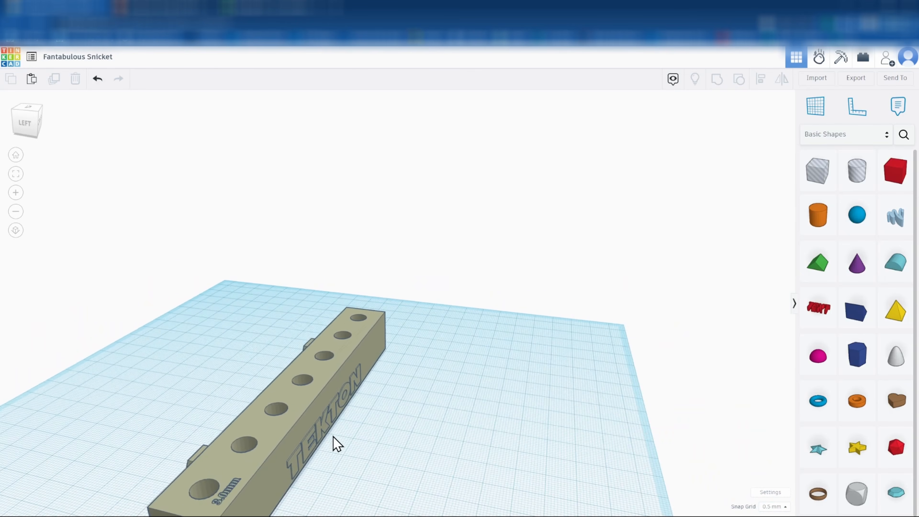
pyautogui.moveTo(336, 460); pyautogui.dragTo(262, 441, button='right')
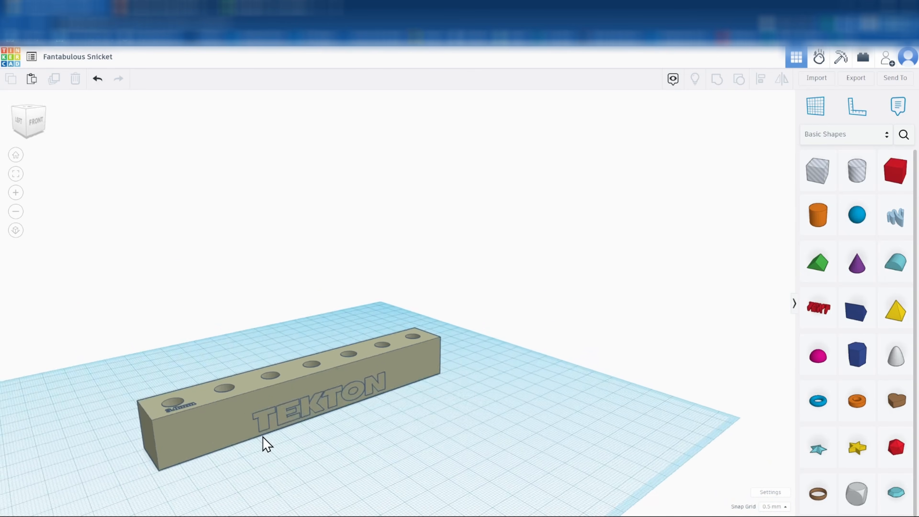
pyautogui.moveTo(858, 353); pyautogui.dragTo(518, 454)
pyautogui.moveTo(517, 394); pyautogui.dragTo(576, 384)
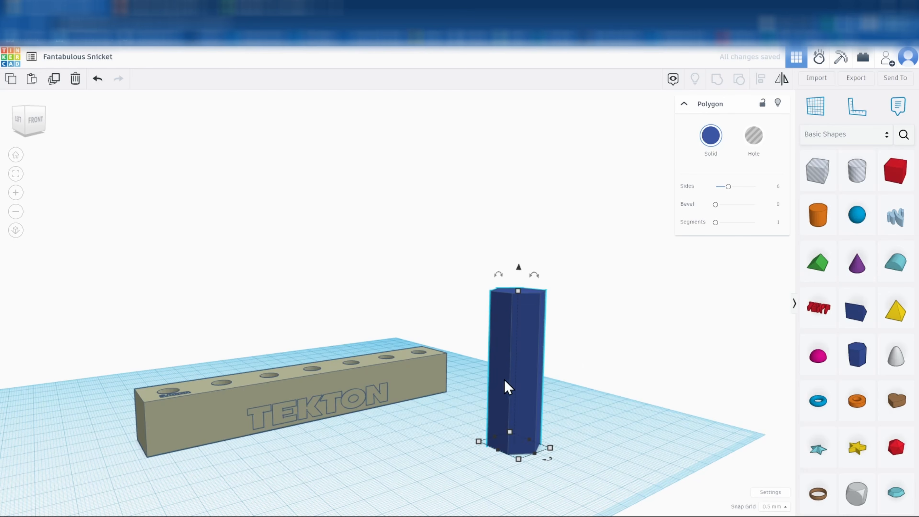
# Orbit around to the bar's back and select the bar with its hex connectors
pyautogui.moveTo(202, 460); pyautogui.dragTo(493, 471, button='right')
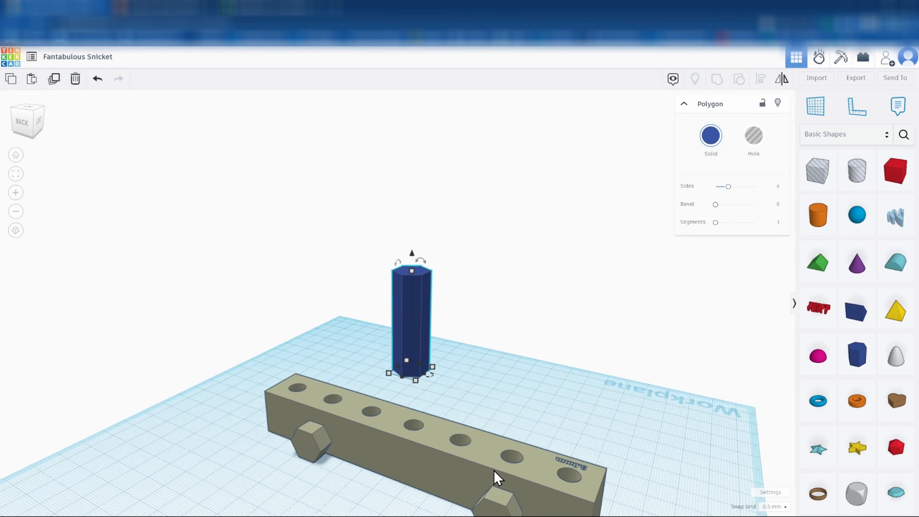
pyautogui.scroll(-3, 493, 473)
pyautogui.click(594, 481)
pyautogui.moveTo(601, 475); pyautogui.dragTo(559, 492, button='right')
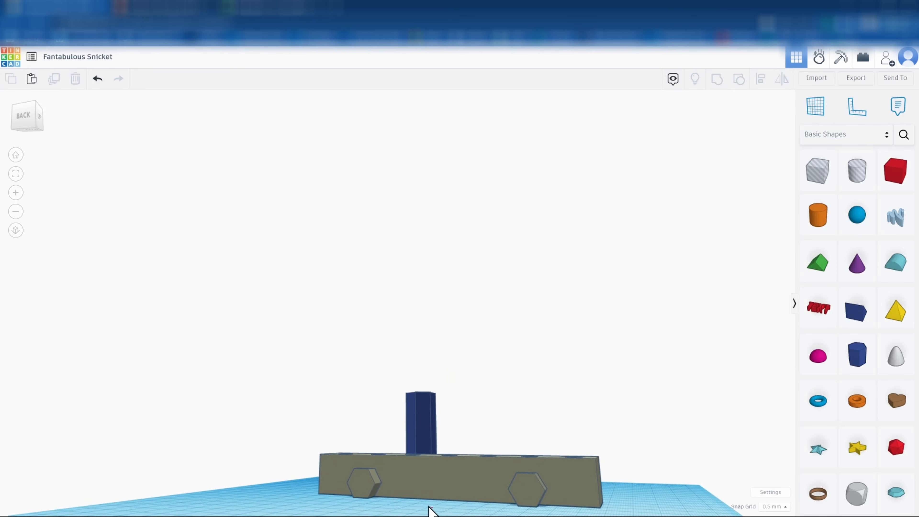
pyautogui.moveTo(430, 510); pyautogui.dragTo(263, 378, button='right')
pyautogui.moveTo(363, 366); pyautogui.dragTo(450, 408, button='right')
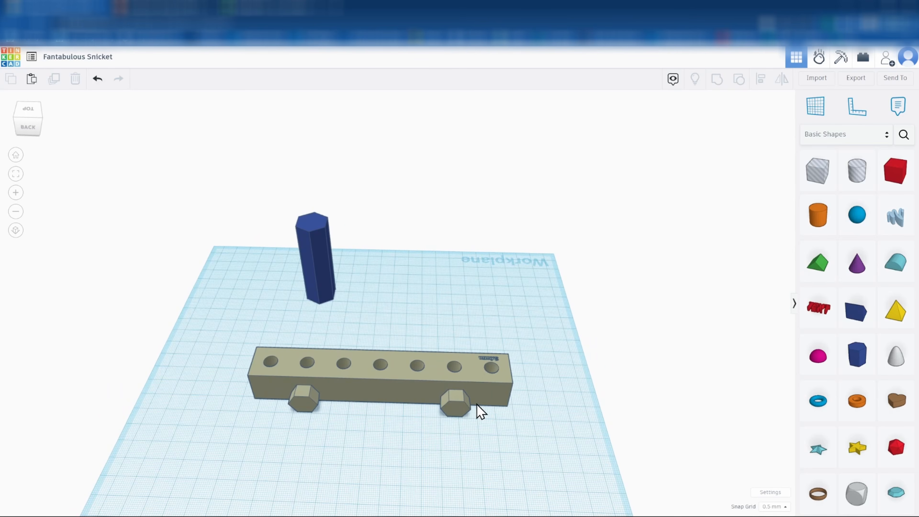
pyautogui.click(458, 408)
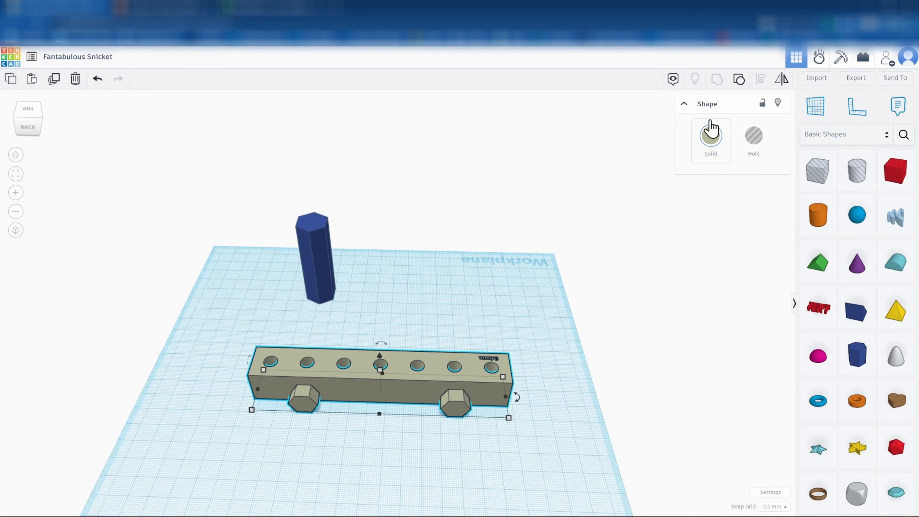
# Ungroup the bar twice so the two hex connectors separate, then select them
pyautogui.click(739, 80)
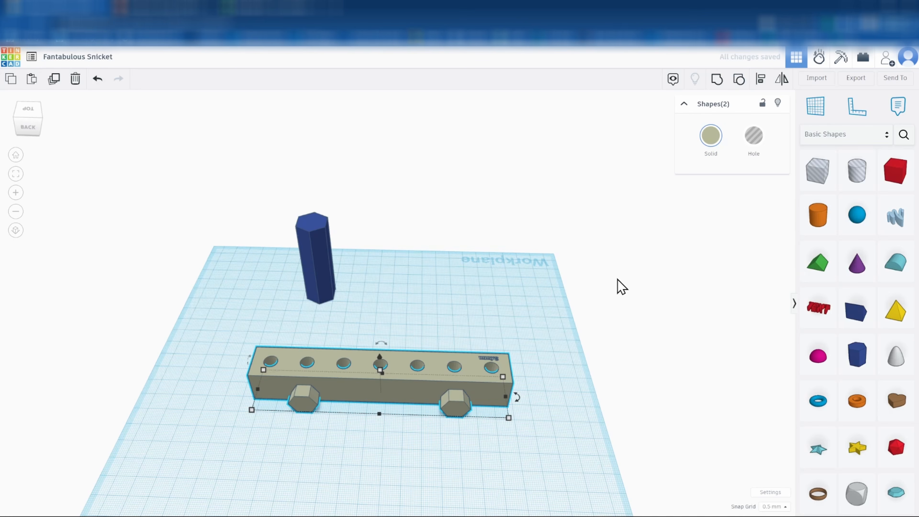
pyautogui.click(584, 304)
pyautogui.click(455, 420)
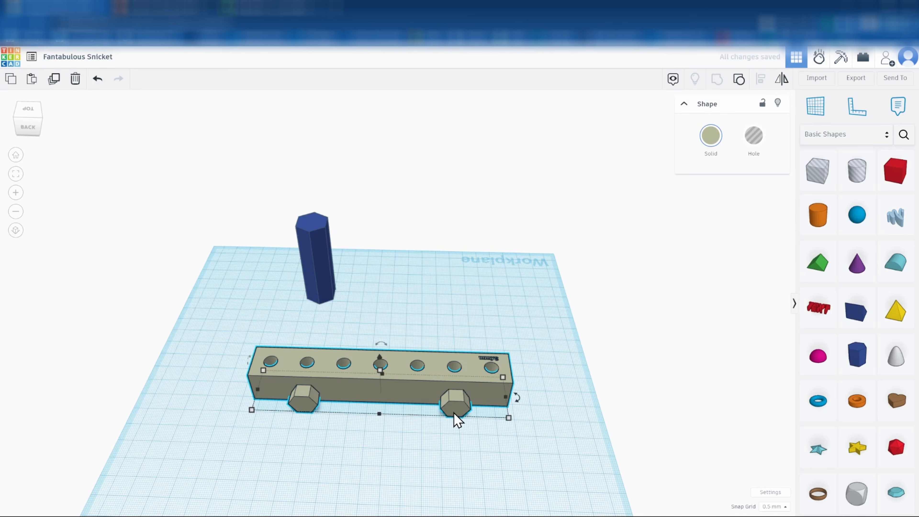
pyautogui.click(740, 80)
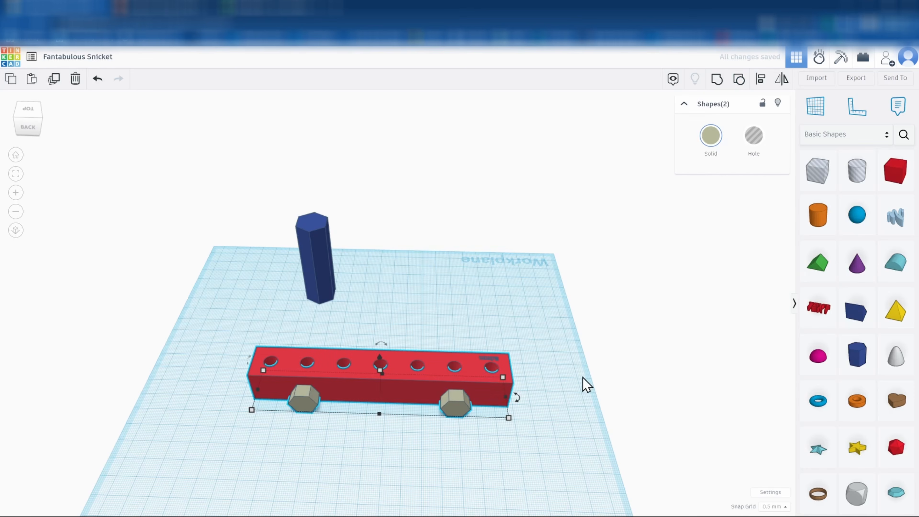
pyautogui.click(586, 385)
pyautogui.click(462, 412)
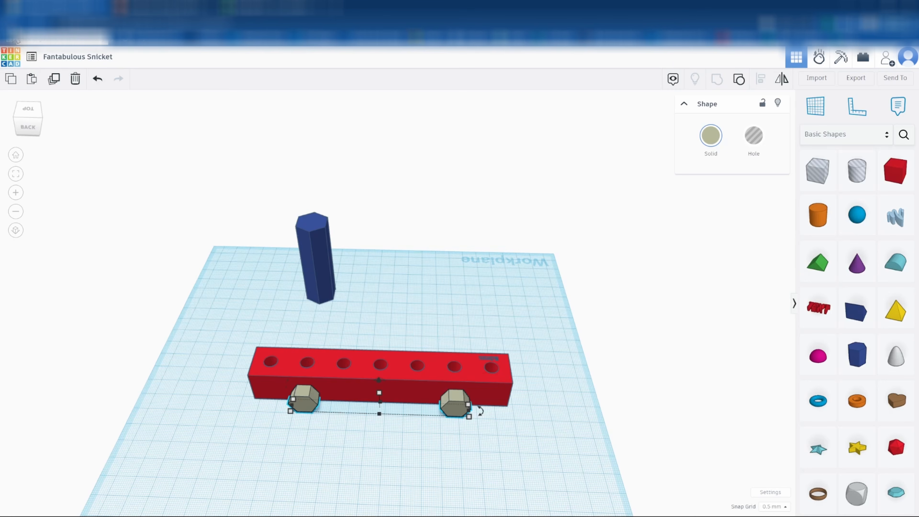
# Regroup the two hex connectors and group them with the bar into one solid
pyautogui.click(740, 81)
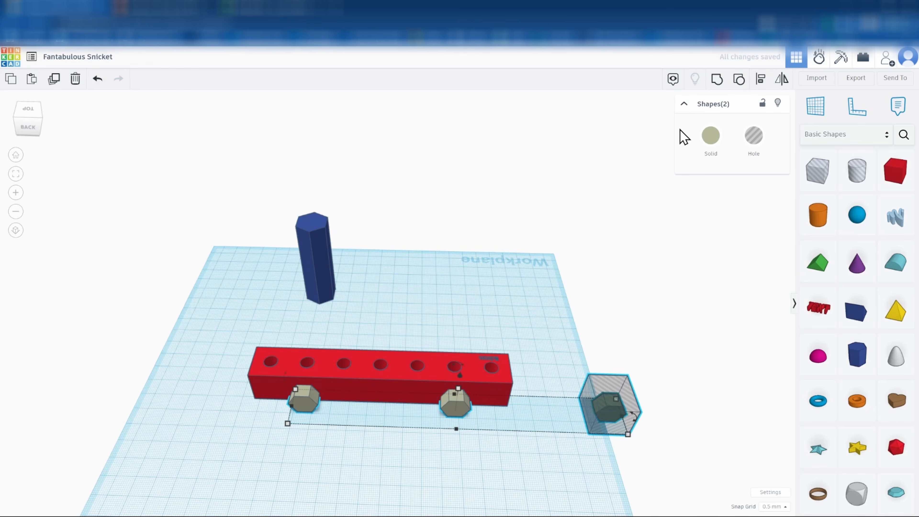
pyautogui.click(717, 80)
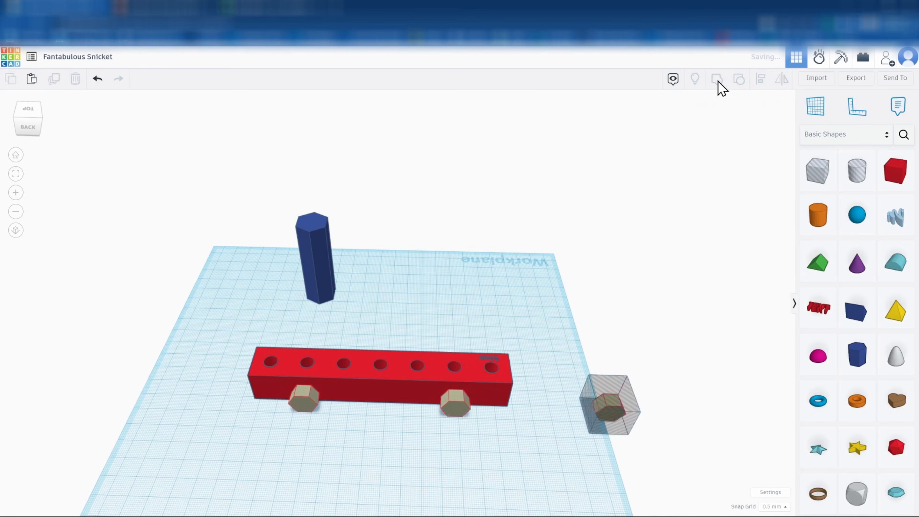
pyautogui.moveTo(273, 335); pyautogui.dragTo(489, 432)
pyautogui.click(717, 80)
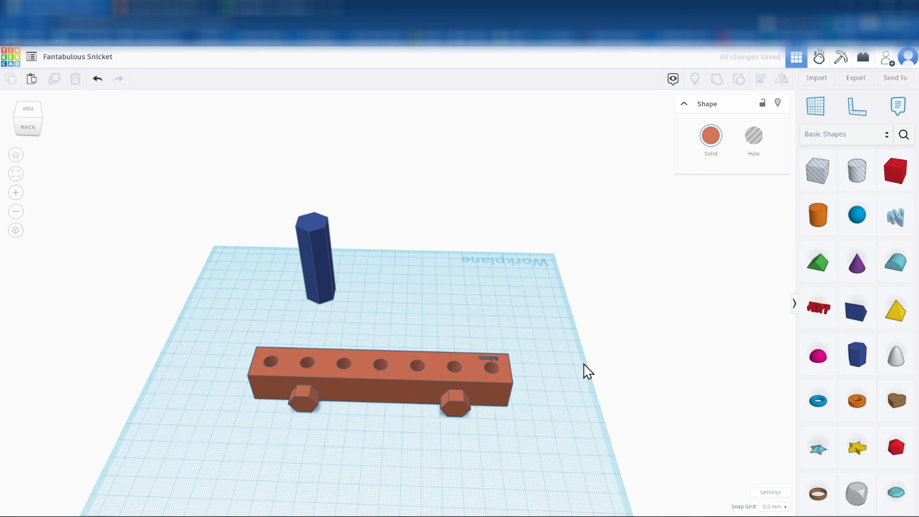
# Delete the tall hexagonal prism
pyautogui.click(327, 267)
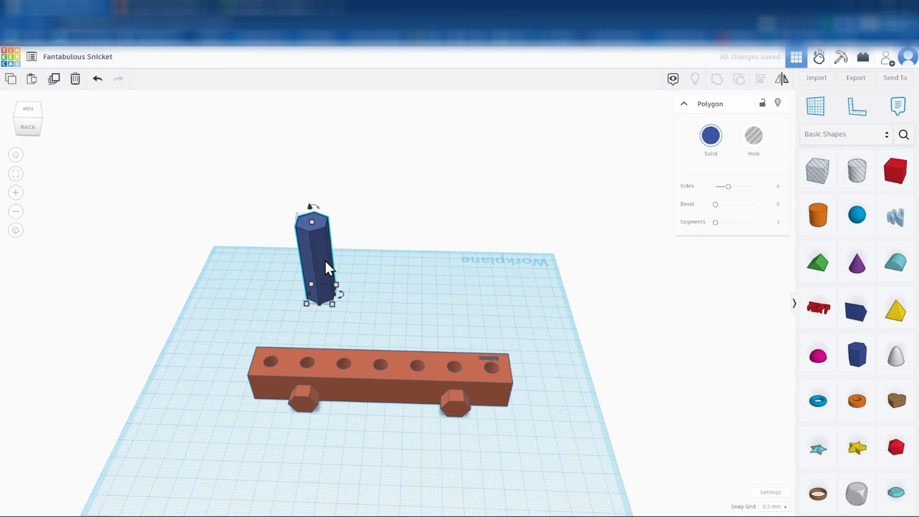
pyautogui.press('Delete')
pyautogui.moveTo(560, 369); pyautogui.dragTo(105, 326, button='right')
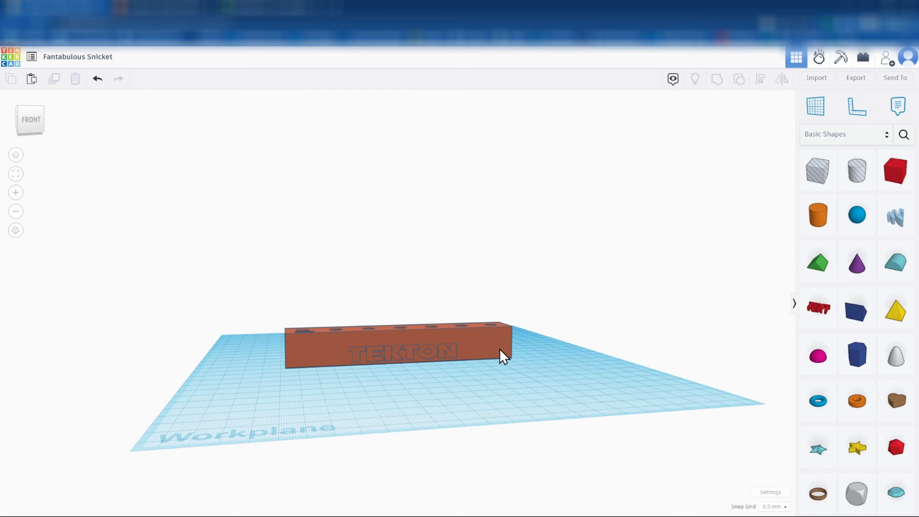
# Rename the design 'youtube test' and export the whole design as a .STL file
pyautogui.click(856, 78)
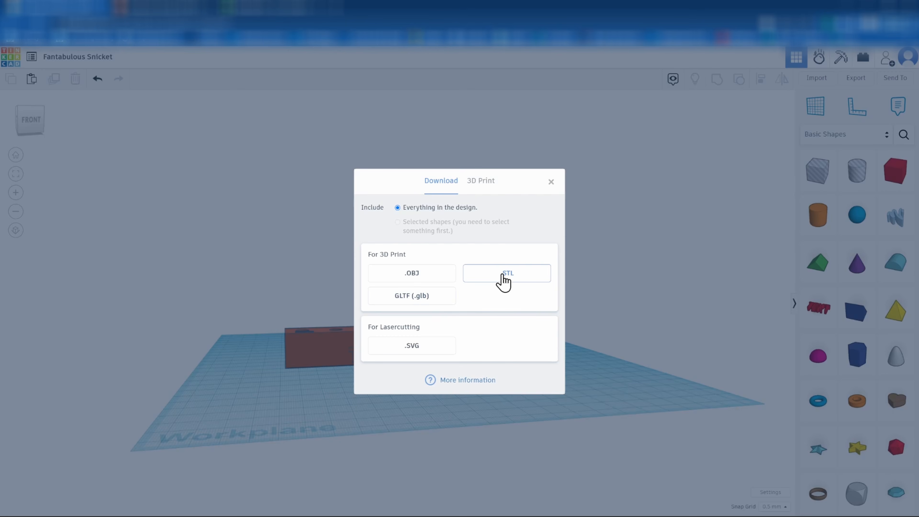
pyautogui.click(551, 182)
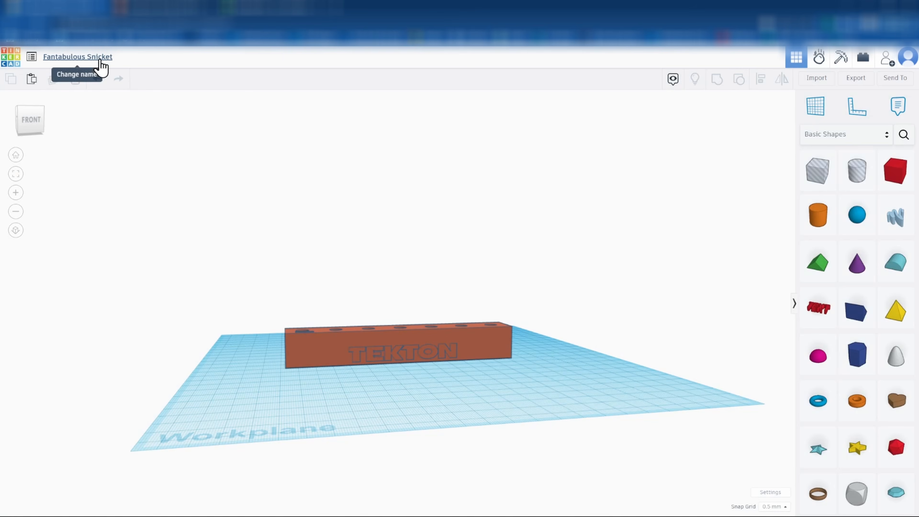
pyautogui.click(99, 60)
pyautogui.write('y')
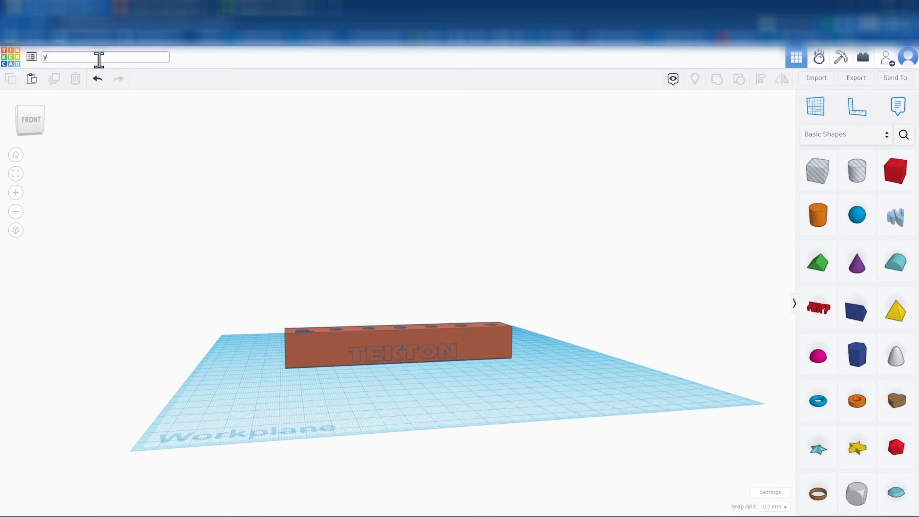
pyautogui.write('outube test')
pyautogui.click(240, 161)
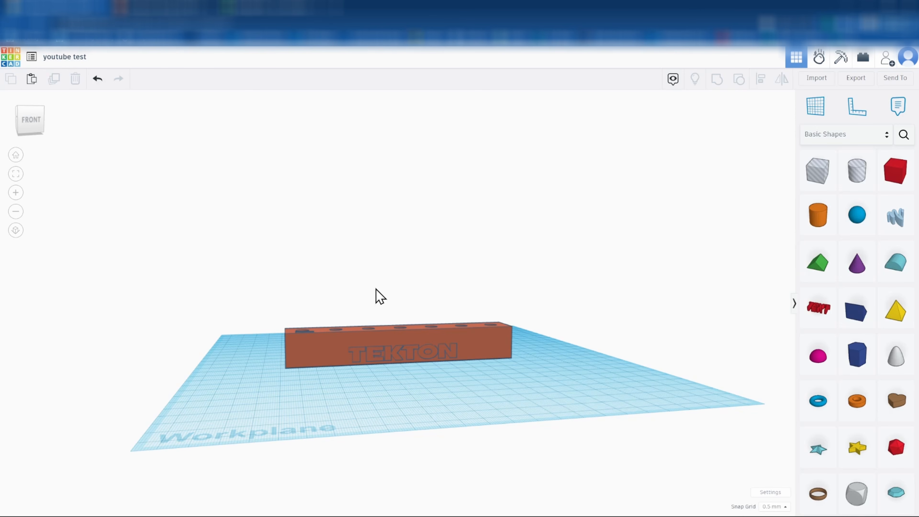
pyautogui.click(856, 81)
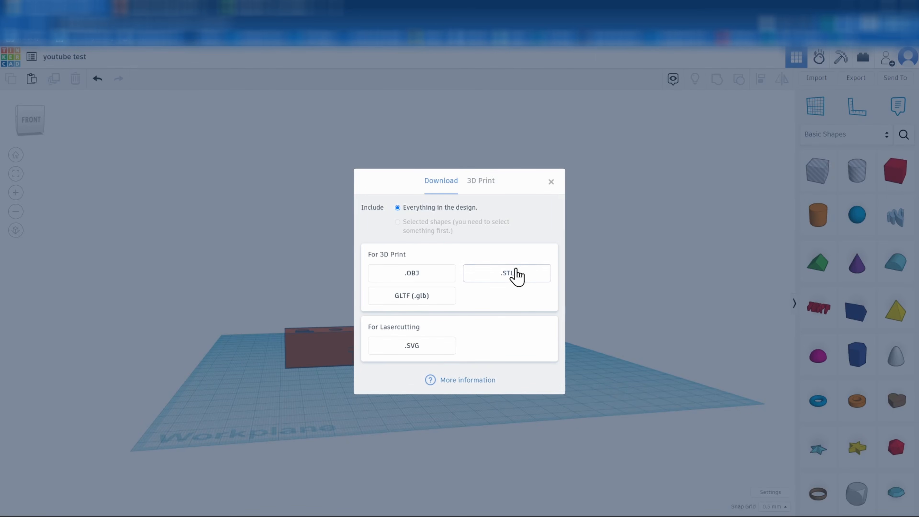
pyautogui.click(510, 274)
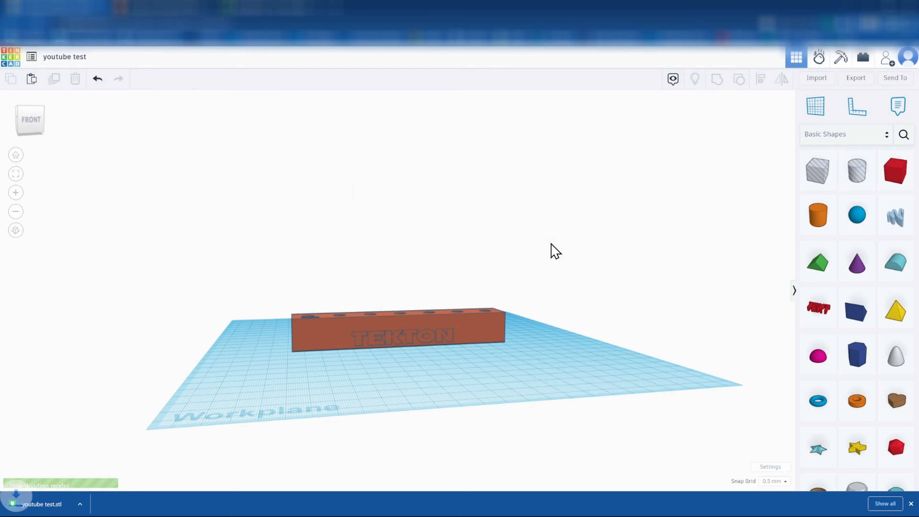